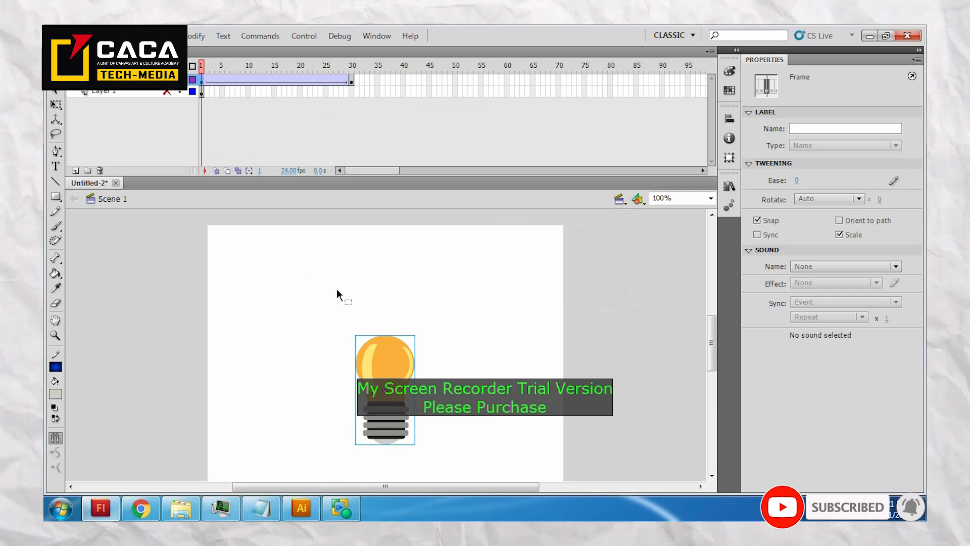
- Turn on Edit Multiple Frames and scale the bulb on frame 1 down to about 9.2 by 16.9 with Free Transform
{"action": "left_click", "coordinate": [383, 348]}
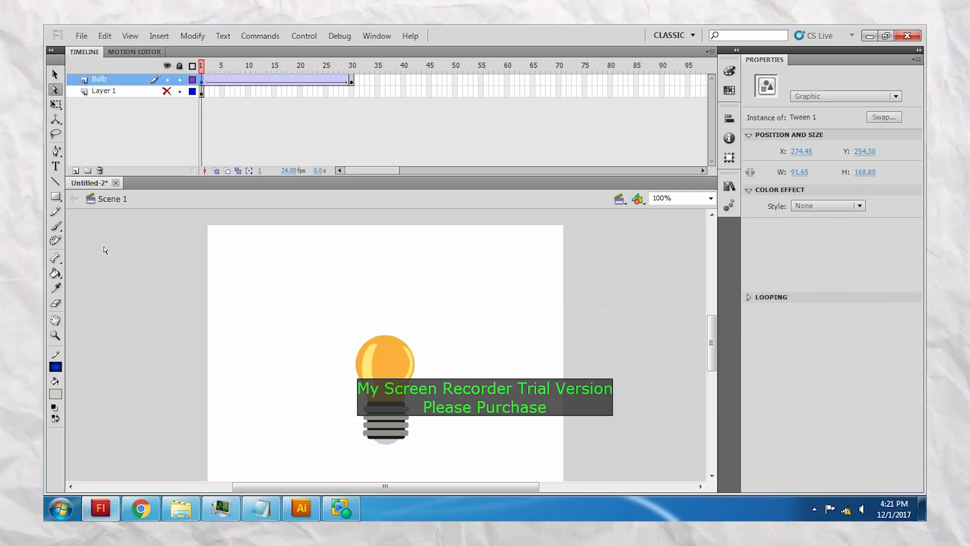
{"action": "left_click", "coordinate": [54, 105]}
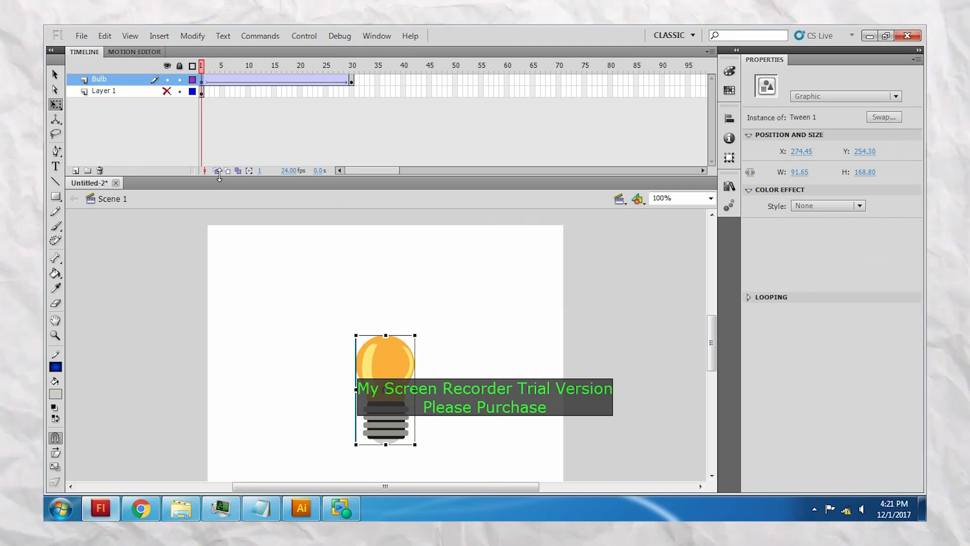
{"action": "left_click", "coordinate": [239, 174]}
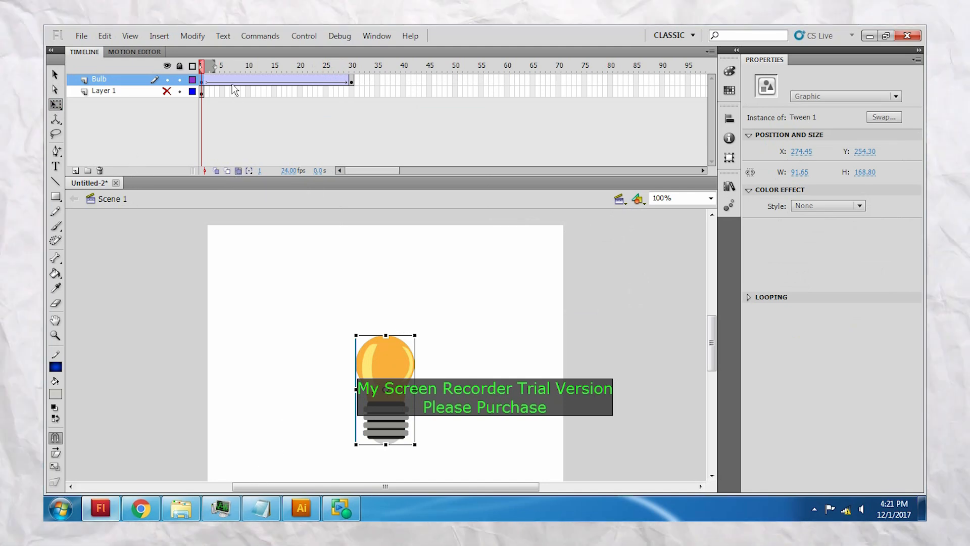
{"action": "left_click_drag", "start_coordinate": [415, 335], "coordinate": [388, 383]}
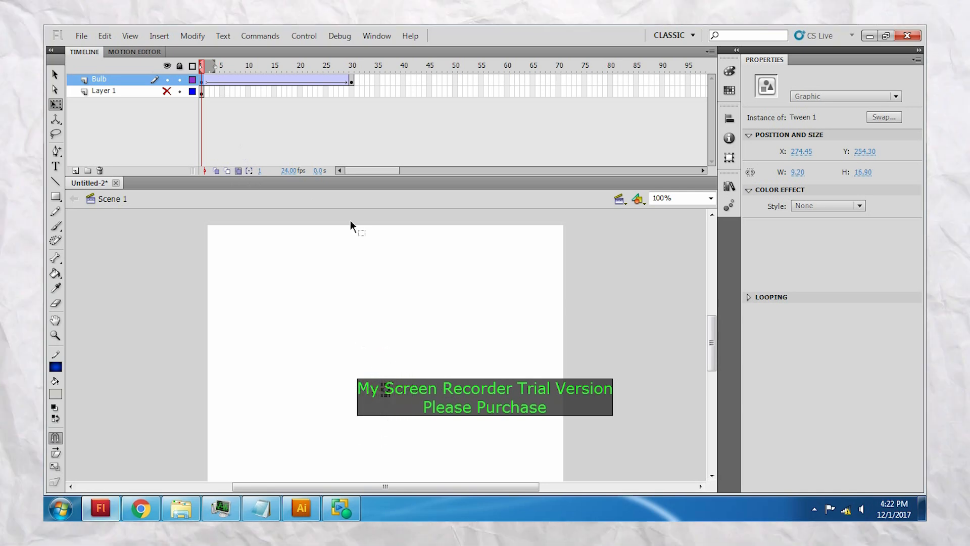
- Extend the multiple-frame editing range to frame 30 and play the timeline
{"action": "left_click_drag", "start_coordinate": [215, 66], "coordinate": [241, 66]}
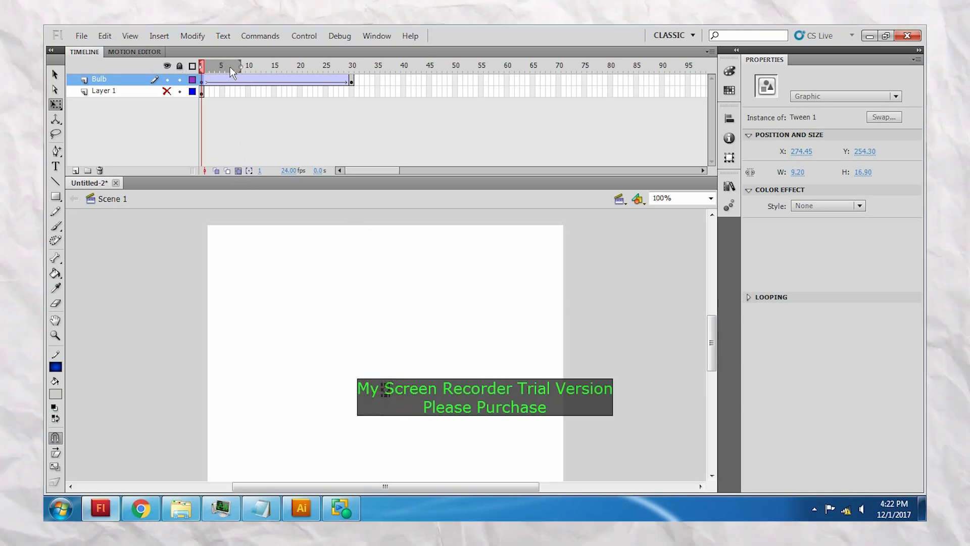
{"action": "left_click_drag", "start_coordinate": [350, 65], "coordinate": [352, 65]}
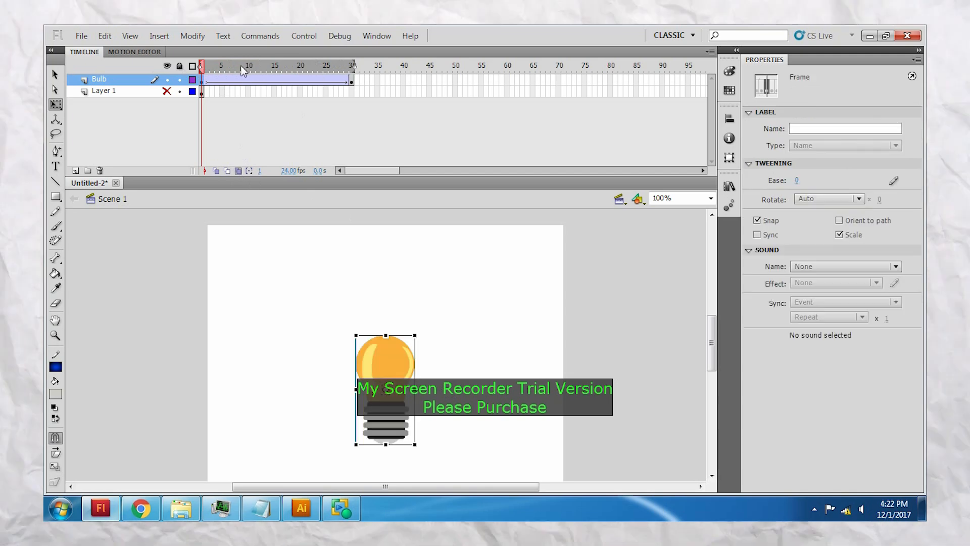
{"action": "left_click_drag", "start_coordinate": [219, 66], "coordinate": [306, 75]}
{"action": "key", "text": "Return"}
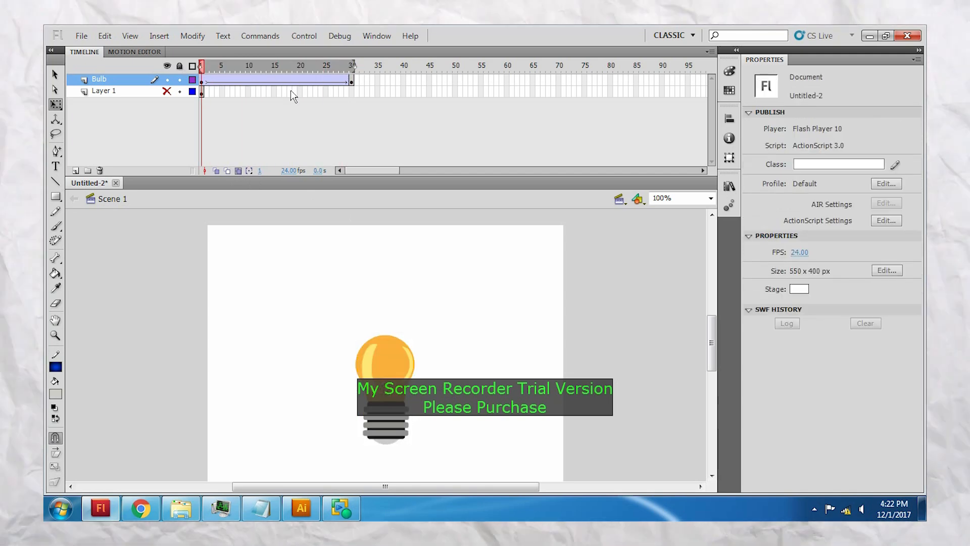
- Shorten the multiple-frame editing range to the first few frames, test the movie and close the preview
{"action": "mouse_move", "coordinate": [306, 71]}
{"action": "left_mouse_down"}
{"action": "mouse_move", "coordinate": [190, 77]}
{"action": "mouse_move", "coordinate": [210, 77]}
{"action": "left_mouse_up"}
{"action": "key", "text": "ctrl+Return"}
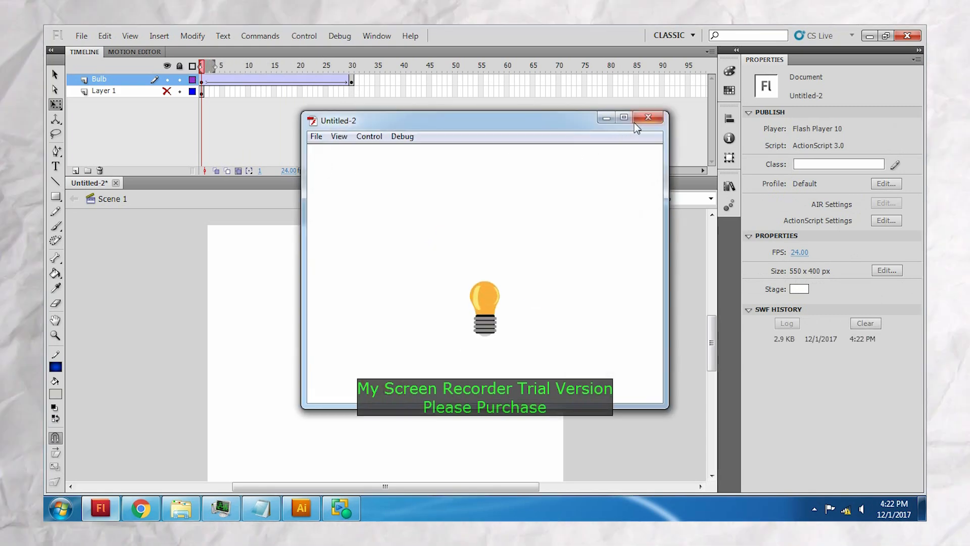
{"action": "left_click", "coordinate": [644, 117]}
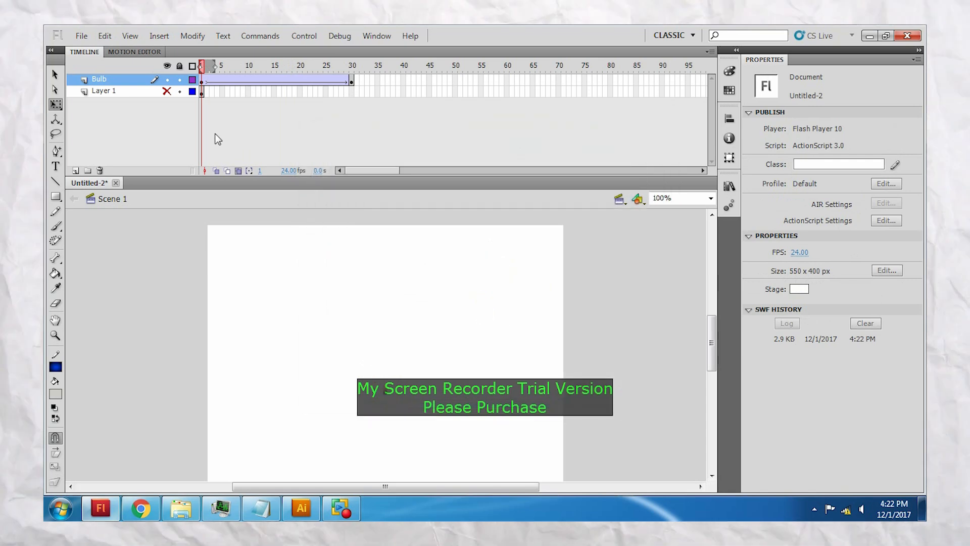
- Scrub and play the bulb's scaling animation through frame 30, and return the playhead to frame 1
{"action": "left_click", "coordinate": [201, 91]}
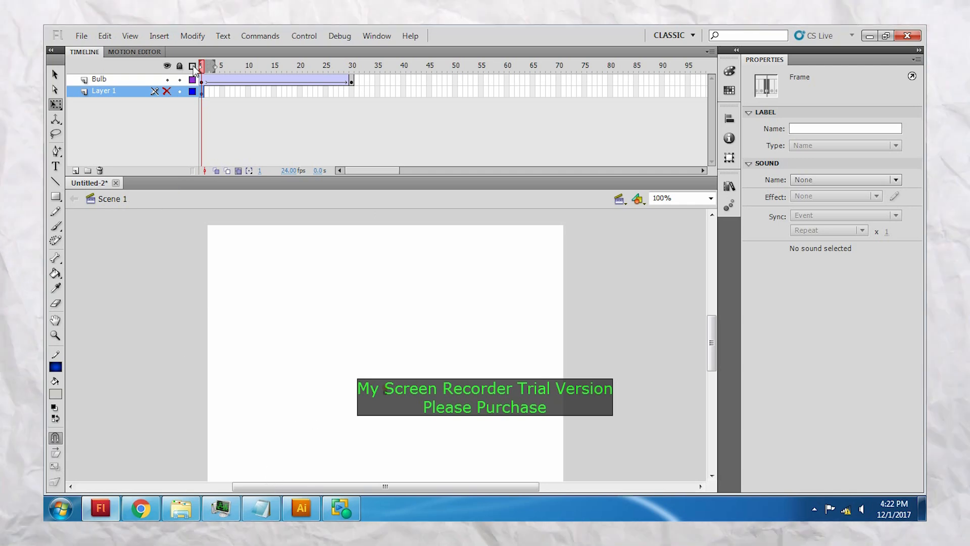
{"action": "left_click_drag", "start_coordinate": [203, 64], "coordinate": [228, 69]}
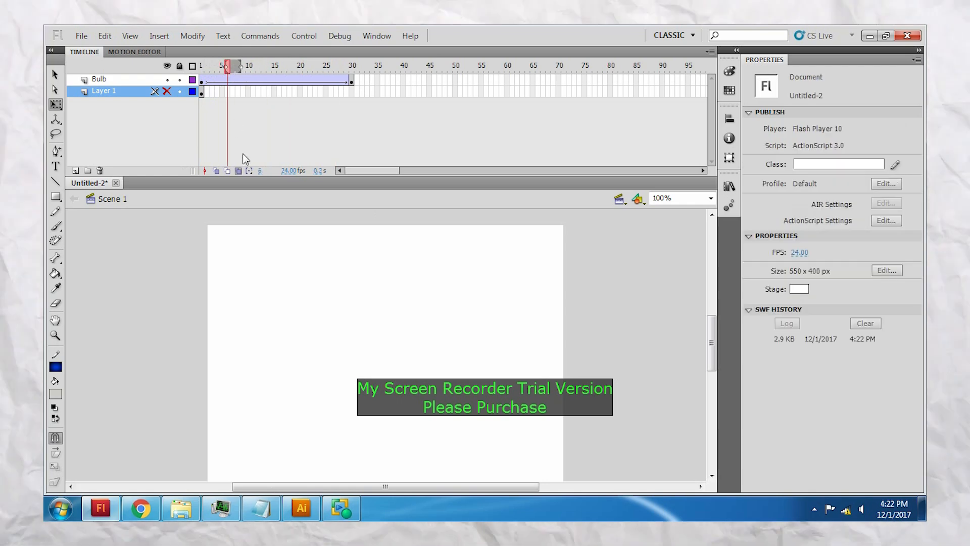
{"action": "left_click_drag", "start_coordinate": [230, 71], "coordinate": [239, 97]}
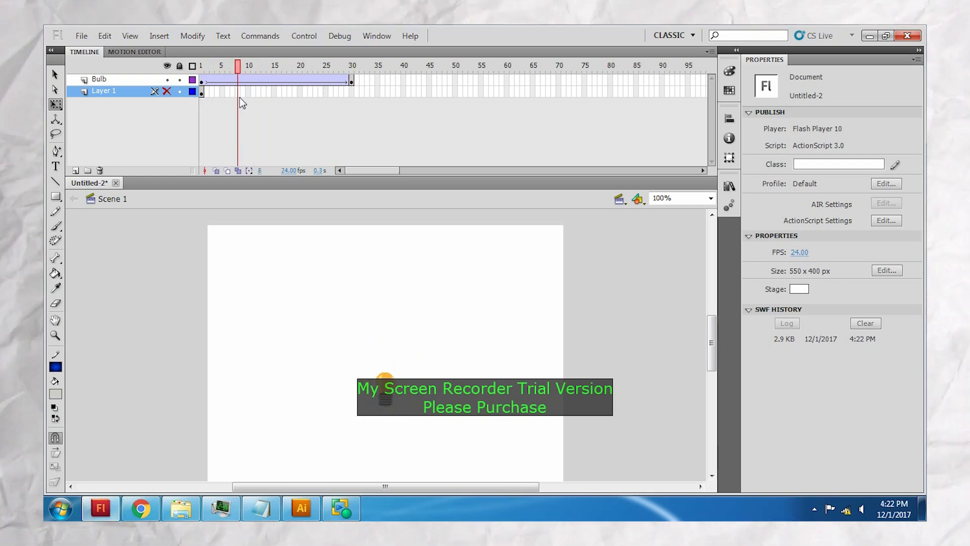
{"action": "key", "text": "Return"}
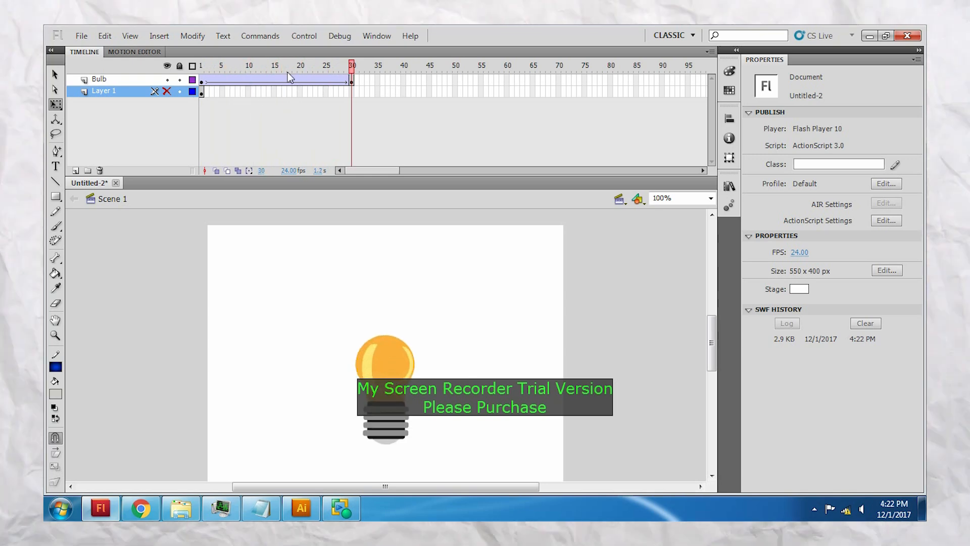
{"action": "left_click", "coordinate": [201, 65]}
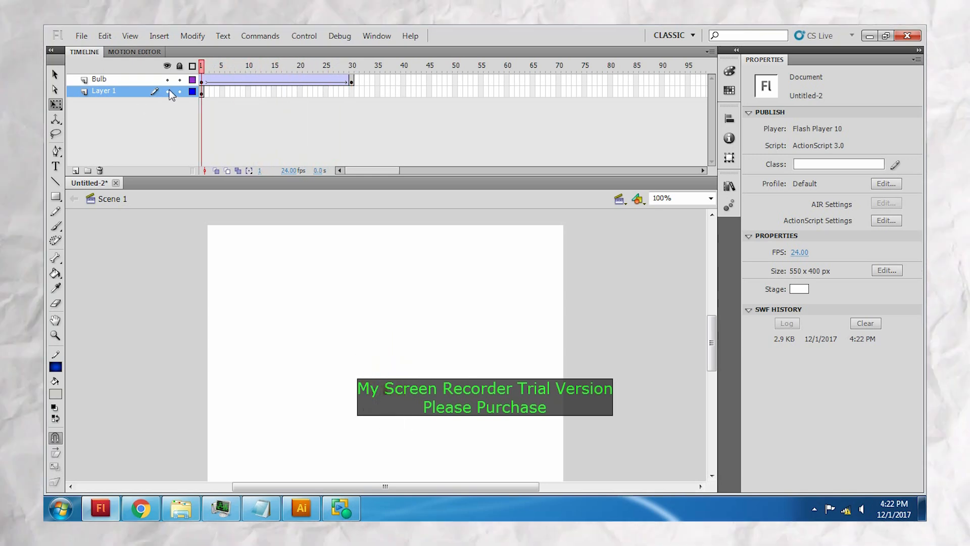
- Move Layer 1's keyframe from frame 1 to frame 30
{"action": "left_click", "coordinate": [200, 92]}
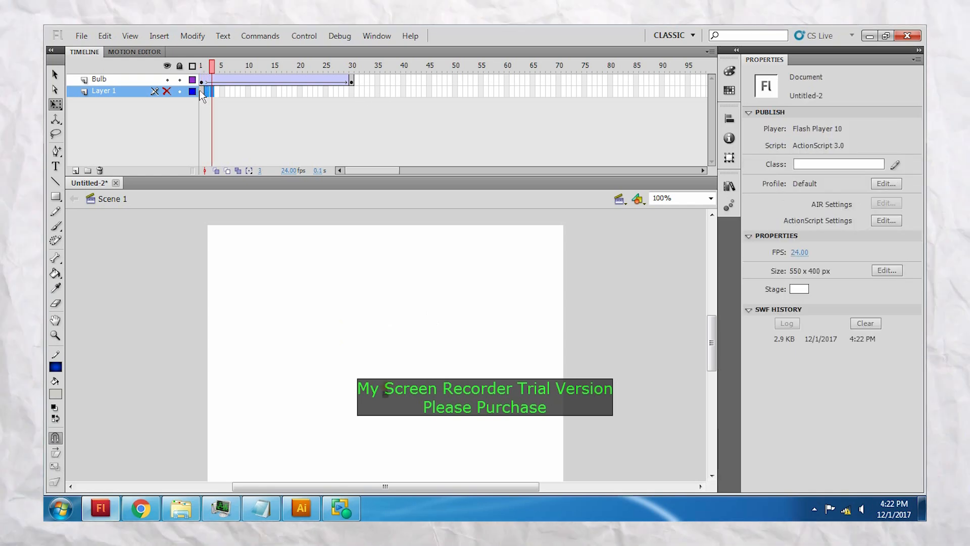
{"action": "left_click_drag", "start_coordinate": [201, 92], "coordinate": [296, 93]}
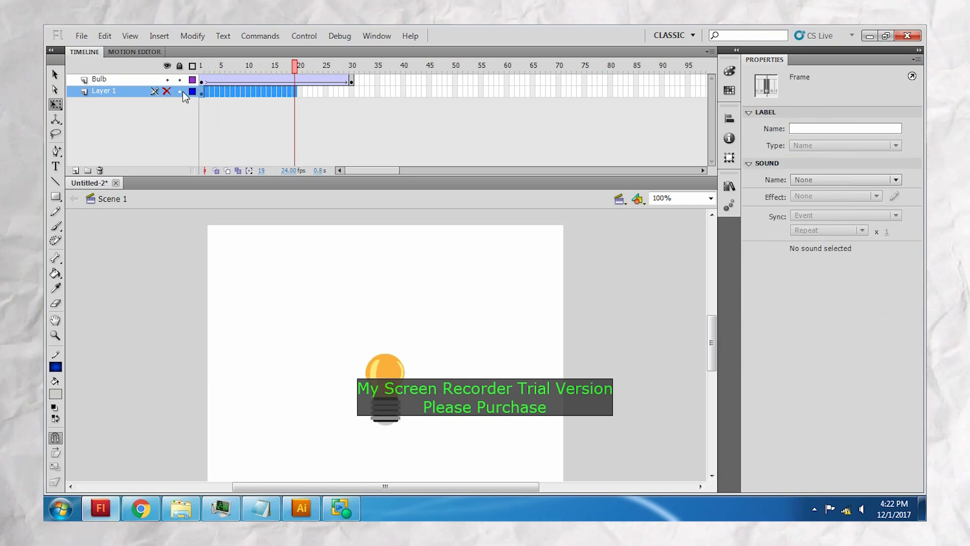
{"action": "left_click_drag", "start_coordinate": [200, 91], "coordinate": [352, 66]}
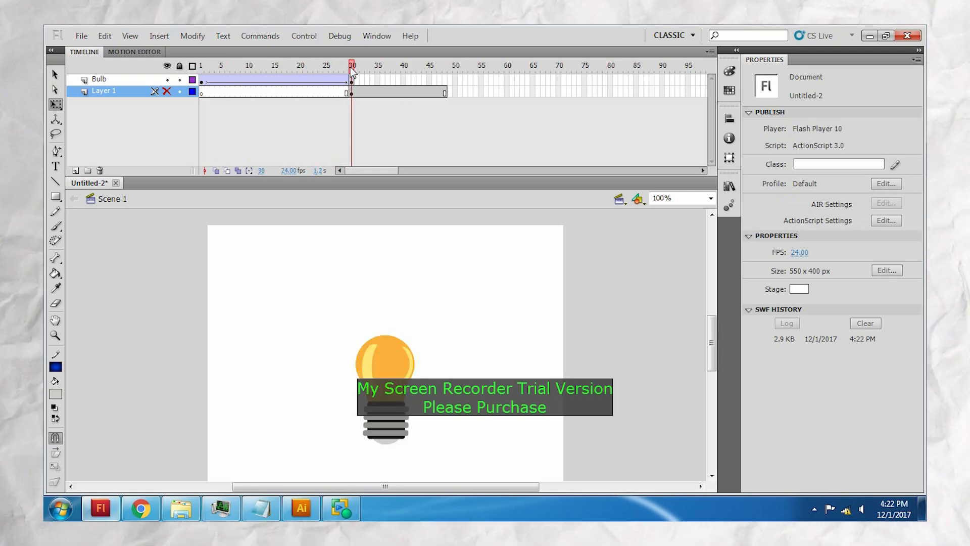
- Extend the Bulb layer's frames to frame 55 and scrub back to the end of the tween
{"action": "left_click", "coordinate": [444, 79]}
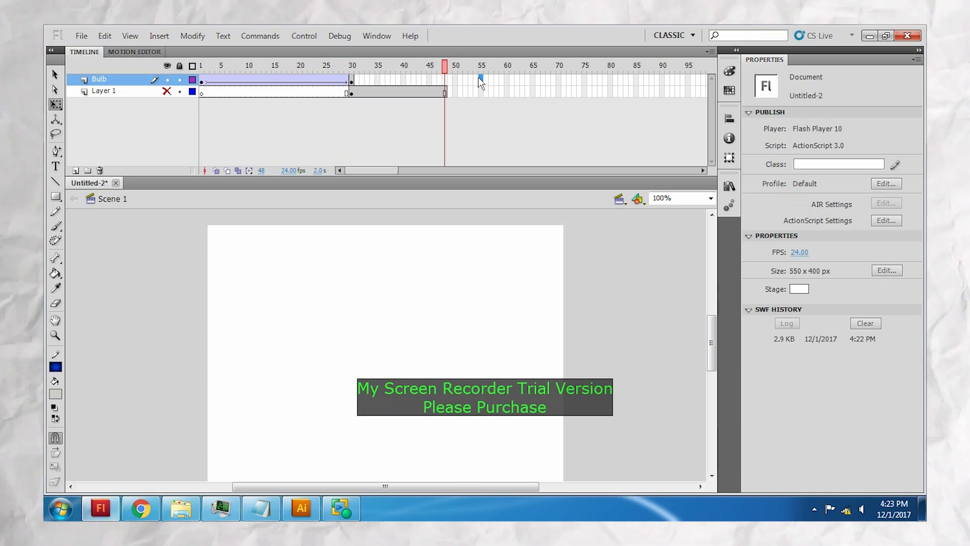
{"action": "key", "text": "F5"}
{"action": "left_click_drag", "start_coordinate": [480, 66], "coordinate": [352, 68]}
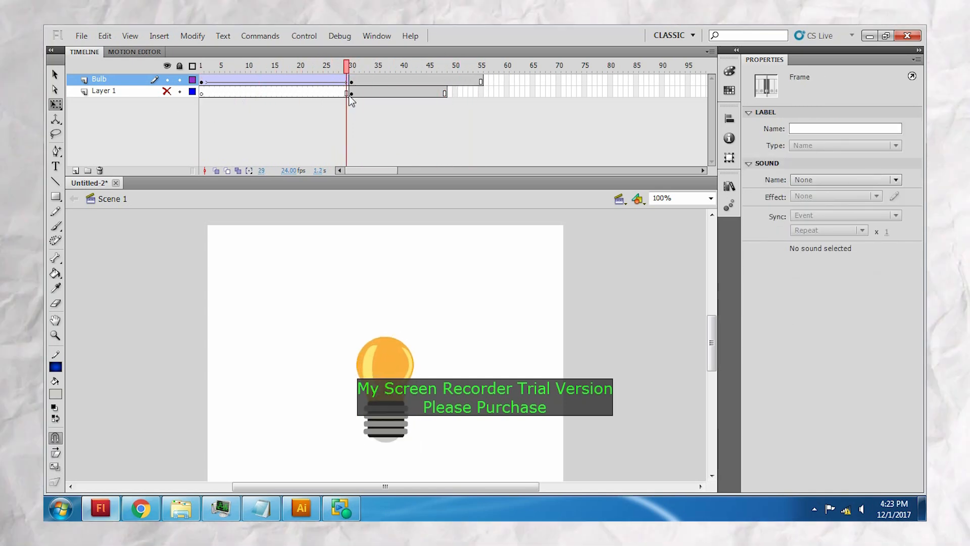
- Make Layer 1 visible and scrub the playhead from frame 20 to frame 30 to check when its artwork appears
{"action": "left_click", "coordinate": [224, 120]}
{"action": "left_click", "coordinate": [168, 91]}
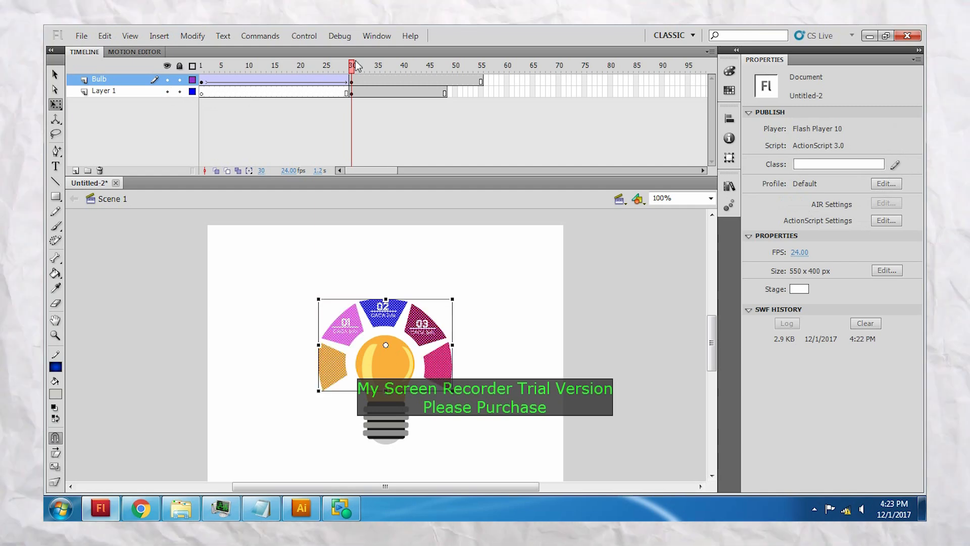
{"action": "left_click", "coordinate": [300, 71]}
{"action": "left_click_drag", "start_coordinate": [300, 70], "coordinate": [352, 80]}
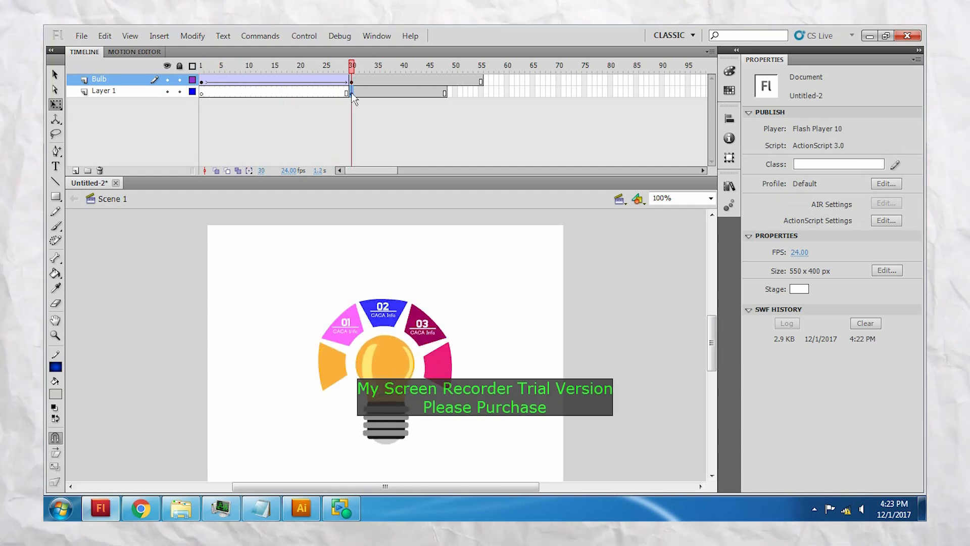
- Add a new layer above Layer 1 and insert a blank keyframe on it at frame 30
{"action": "left_click", "coordinate": [351, 93]}
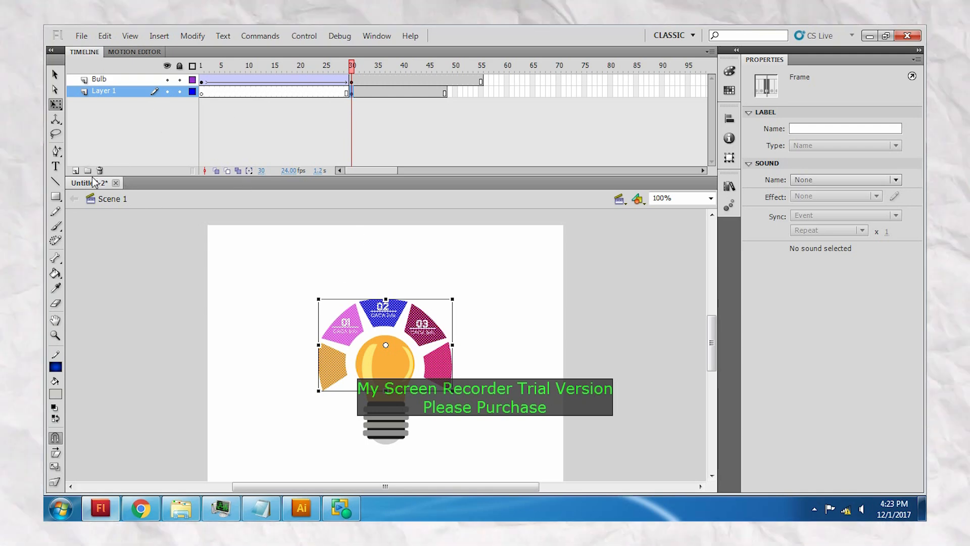
{"action": "left_click", "coordinate": [74, 171]}
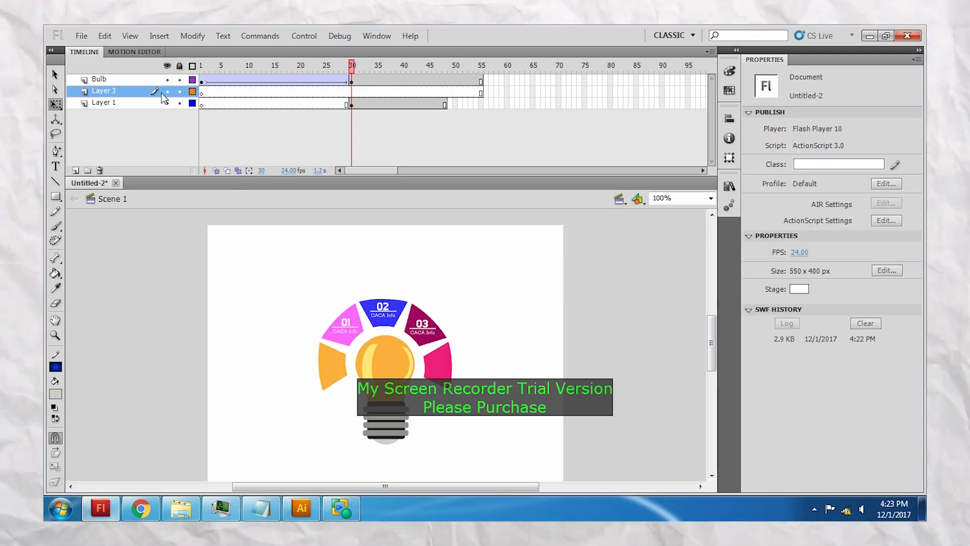
{"action": "left_click", "coordinate": [352, 93]}
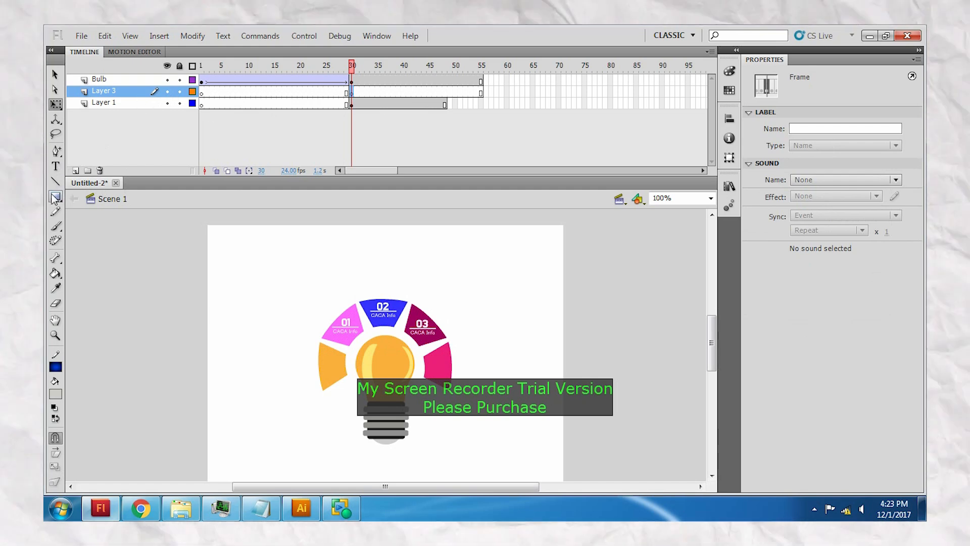
- Play the whole timeline from the first frame and bring the playhead back to frame 30
{"action": "left_click", "coordinate": [55, 196]}
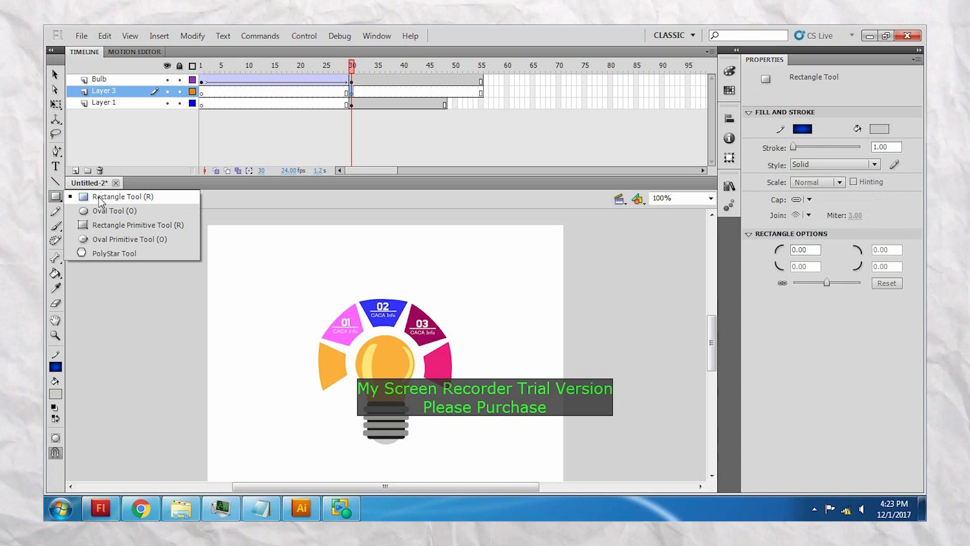
{"action": "left_click", "coordinate": [58, 154]}
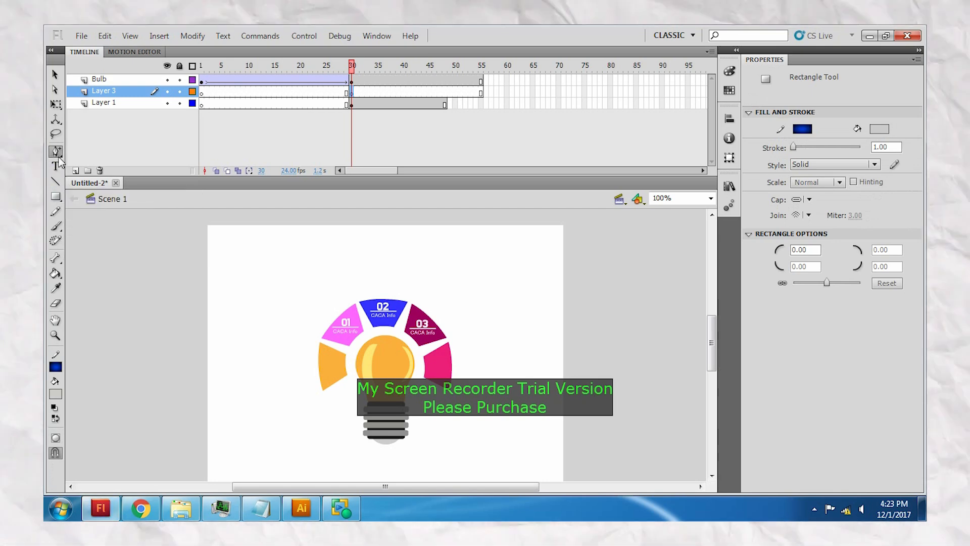
{"action": "key", "text": "Home"}
{"action": "key", "text": "Return"}
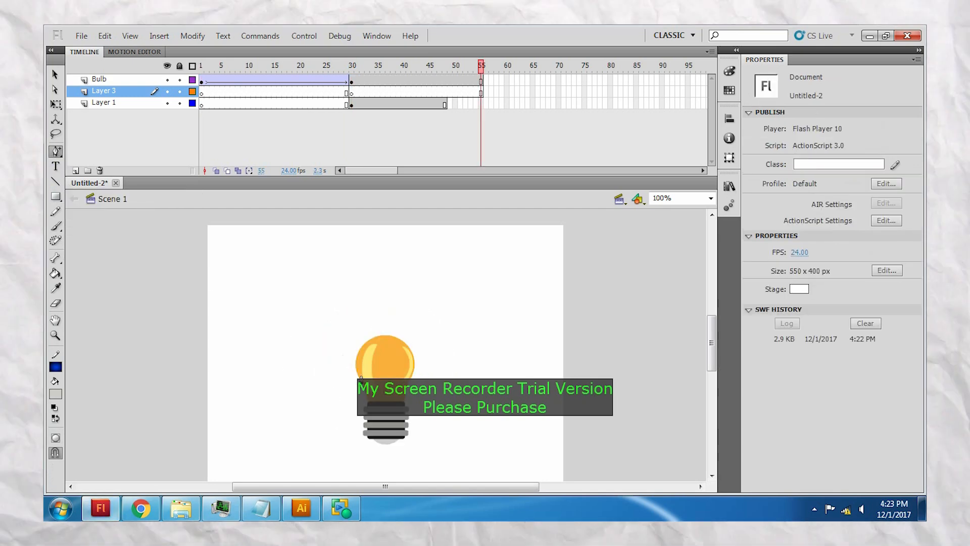
{"action": "mouse_move", "coordinate": [362, 65]}
{"action": "left_mouse_down"}
{"action": "mouse_move", "coordinate": [398, 64]}
{"action": "mouse_move", "coordinate": [352, 65]}
{"action": "left_mouse_up"}
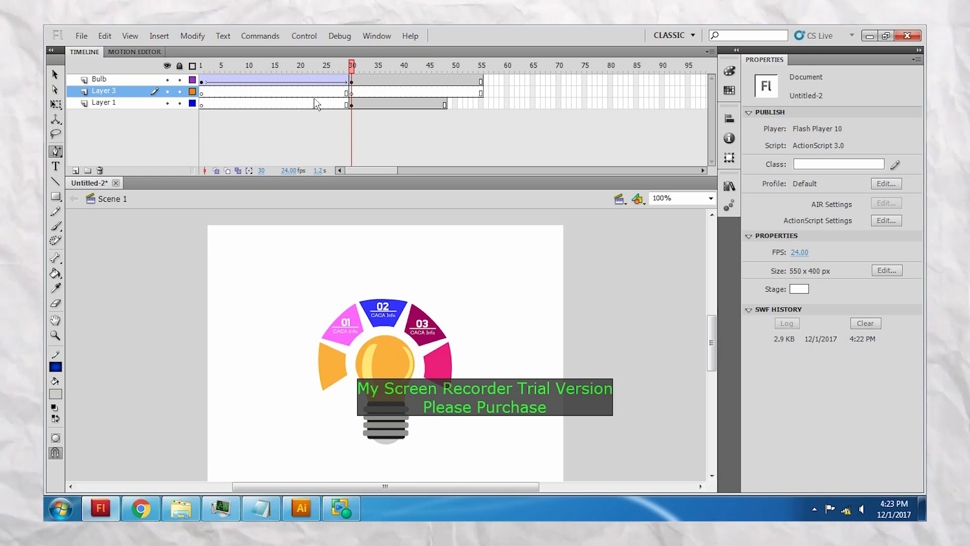
- Draw a closed four-cornered outline with the Pen tool on Layer 3 at frame 30, below the orange segment, and straighten its lower-left corner
{"action": "left_click", "coordinate": [352, 93]}
{"action": "left_click", "coordinate": [55, 151]}
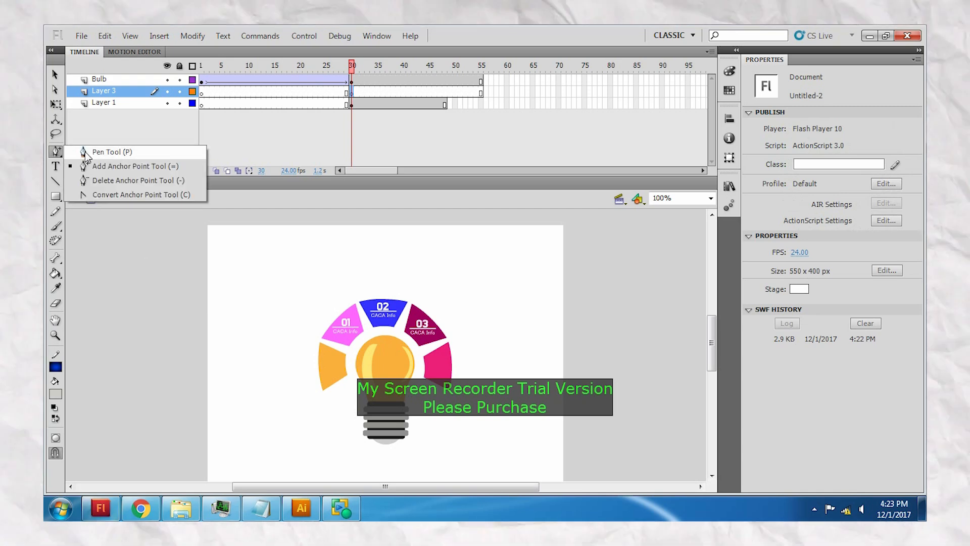
{"action": "left_click", "coordinate": [101, 150]}
{"action": "left_click_drag", "start_coordinate": [313, 412], "coordinate": [352, 414]}
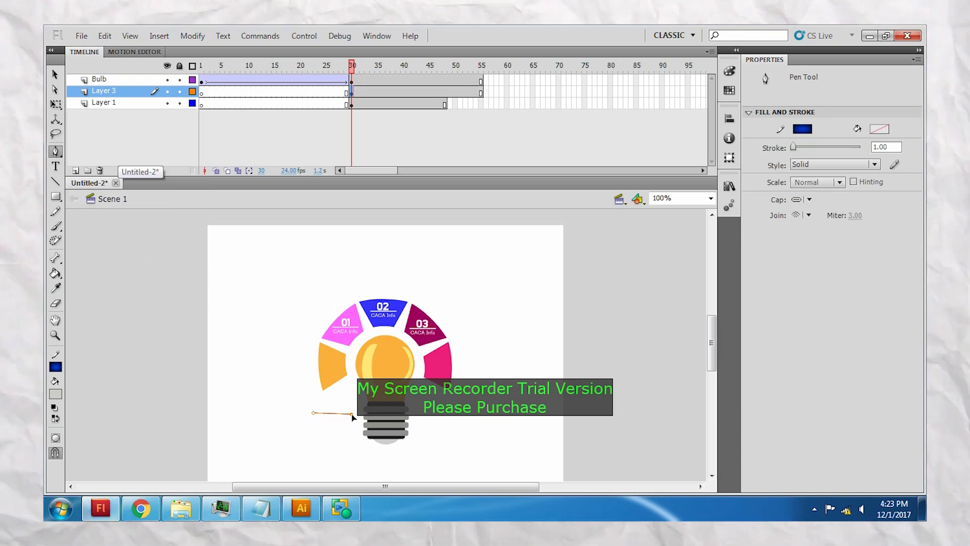
{"action": "left_click", "coordinate": [352, 461]}
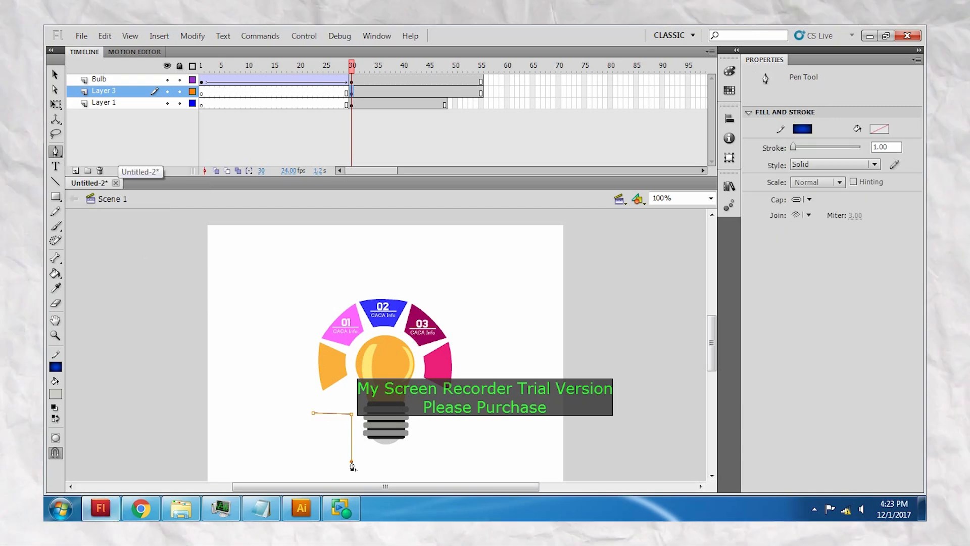
{"action": "left_click", "coordinate": [318, 462]}
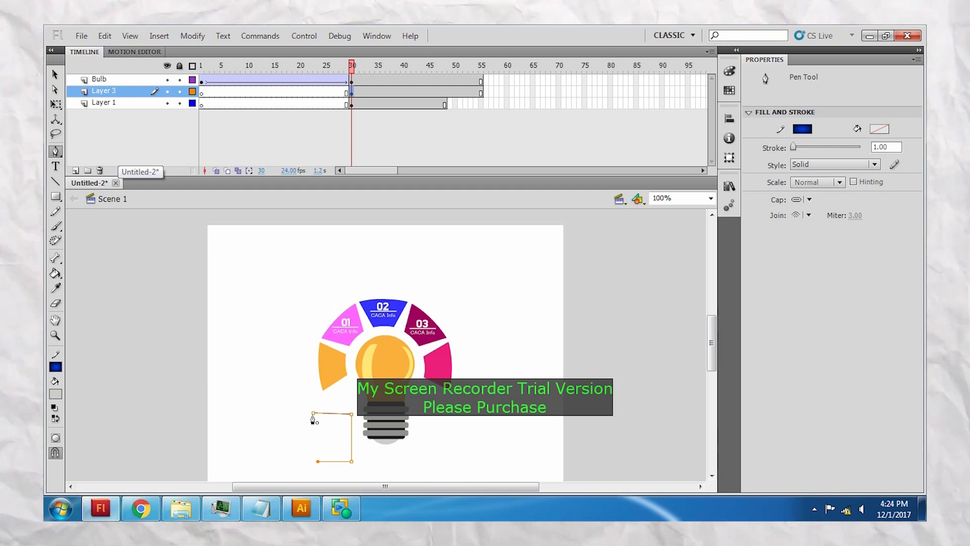
{"action": "left_click", "coordinate": [313, 419]}
{"action": "key", "text": "a"}
{"action": "left_click_drag", "start_coordinate": [317, 461], "coordinate": [310, 461]}
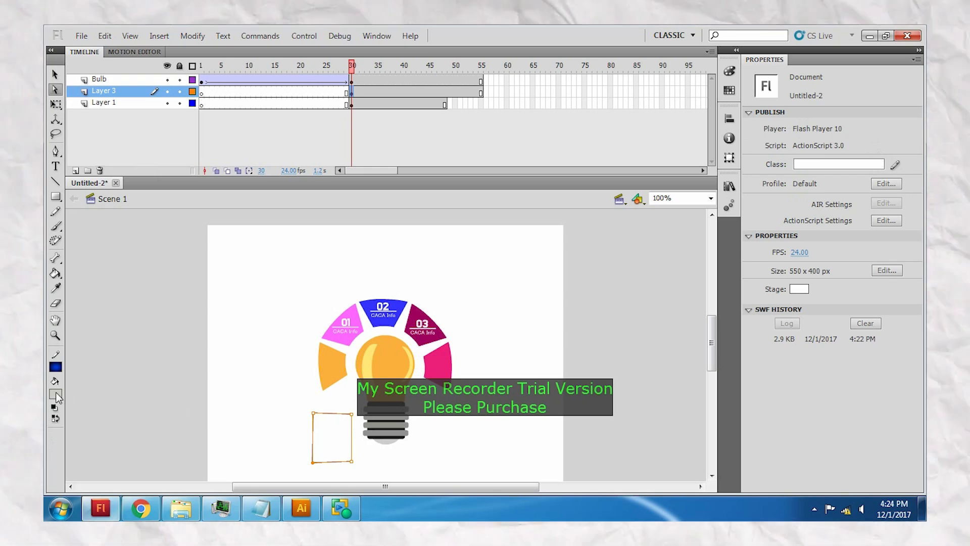
- Try red, white and blue gradient fills on the four-cornered outline on Layer 3
{"action": "left_click", "coordinate": [55, 394]}
{"action": "left_click", "coordinate": [105, 380]}
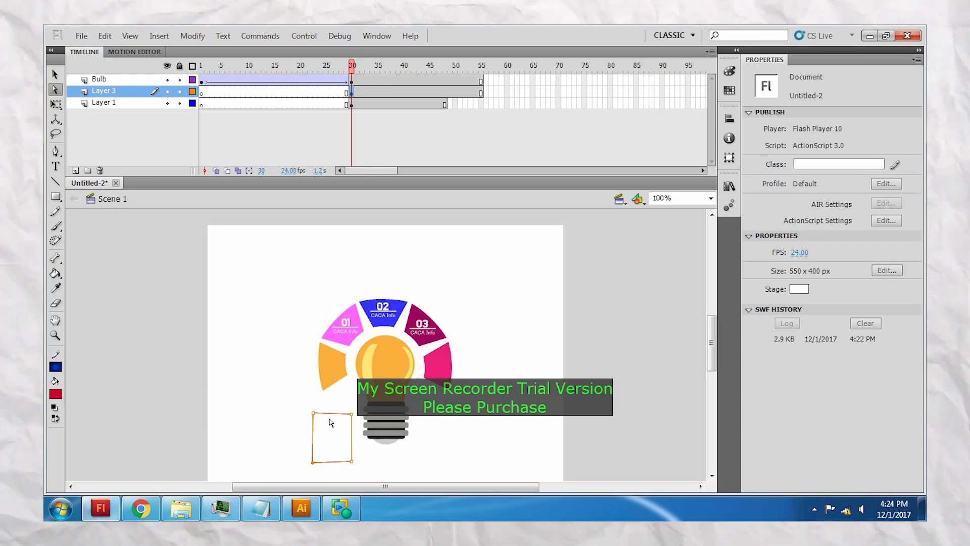
{"action": "left_click", "coordinate": [55, 394]}
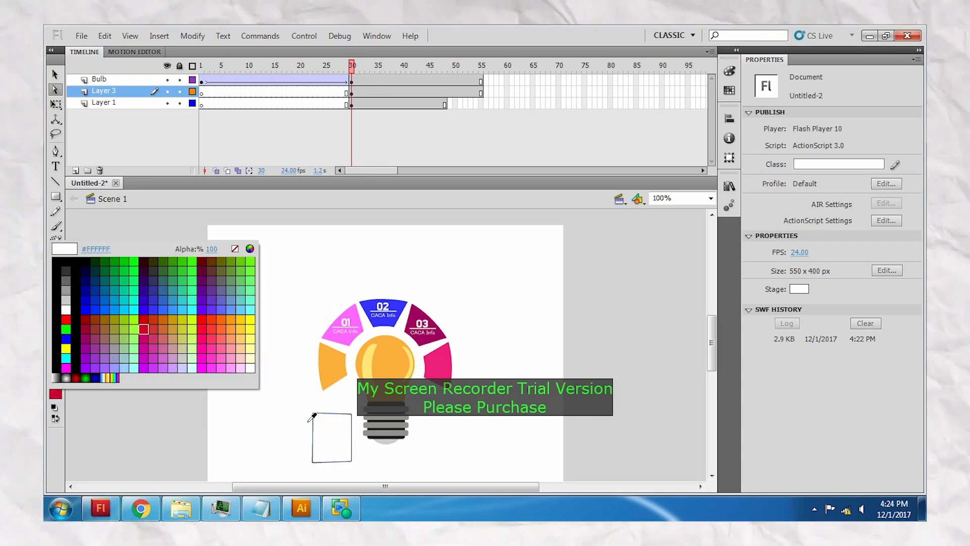
{"action": "left_click", "coordinate": [329, 434]}
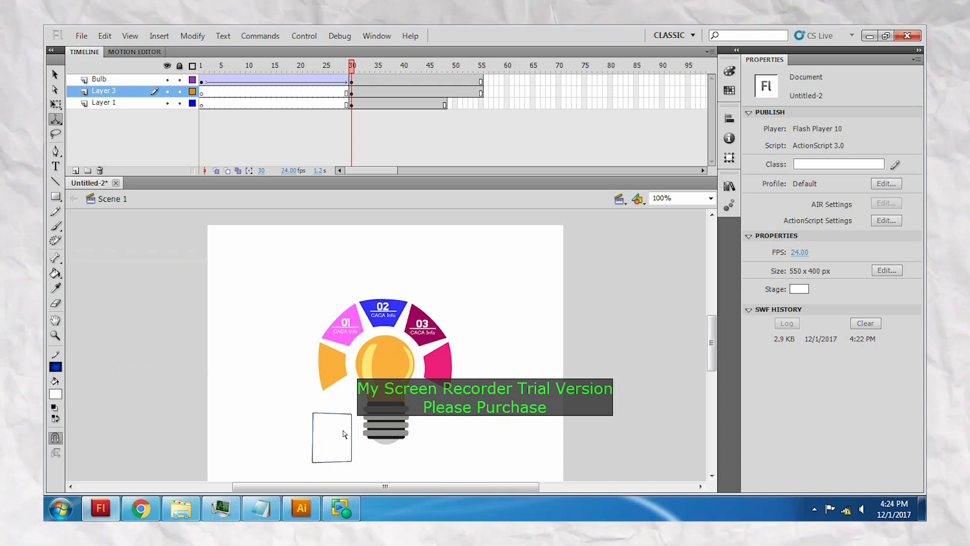
{"action": "left_click", "coordinate": [59, 392]}
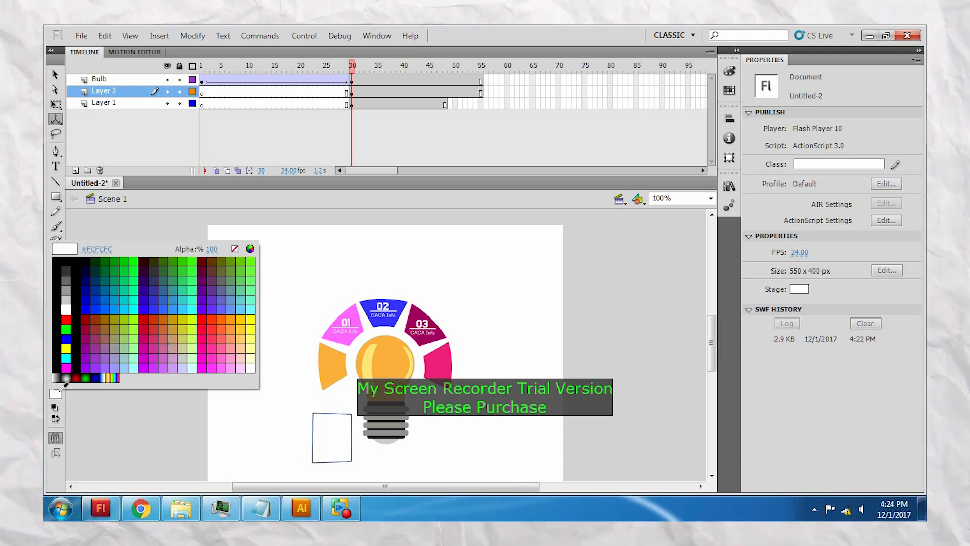
{"action": "left_click", "coordinate": [95, 374]}
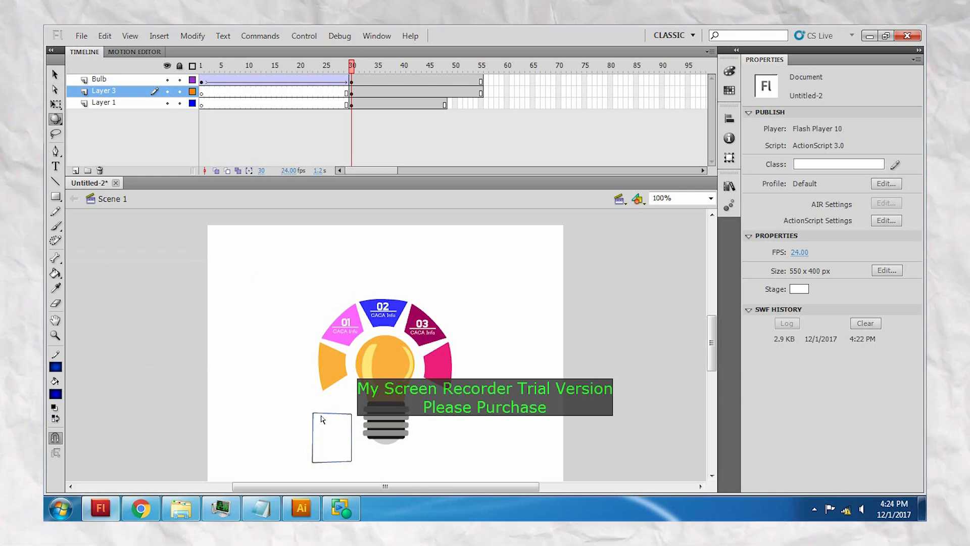
{"action": "left_click", "coordinate": [321, 417]}
{"action": "left_click", "coordinate": [321, 426]}
{"action": "left_click", "coordinate": [313, 435]}
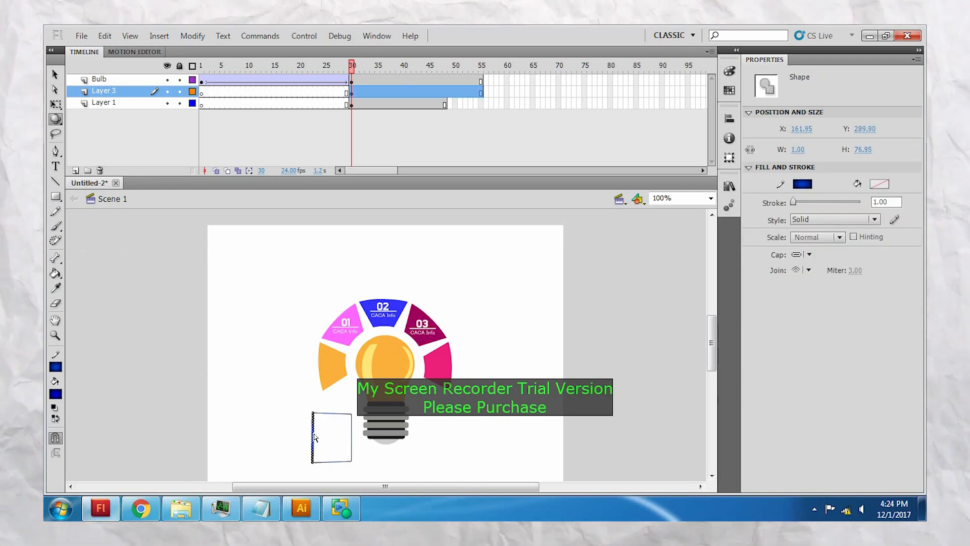
{"action": "left_click", "coordinate": [362, 453]}
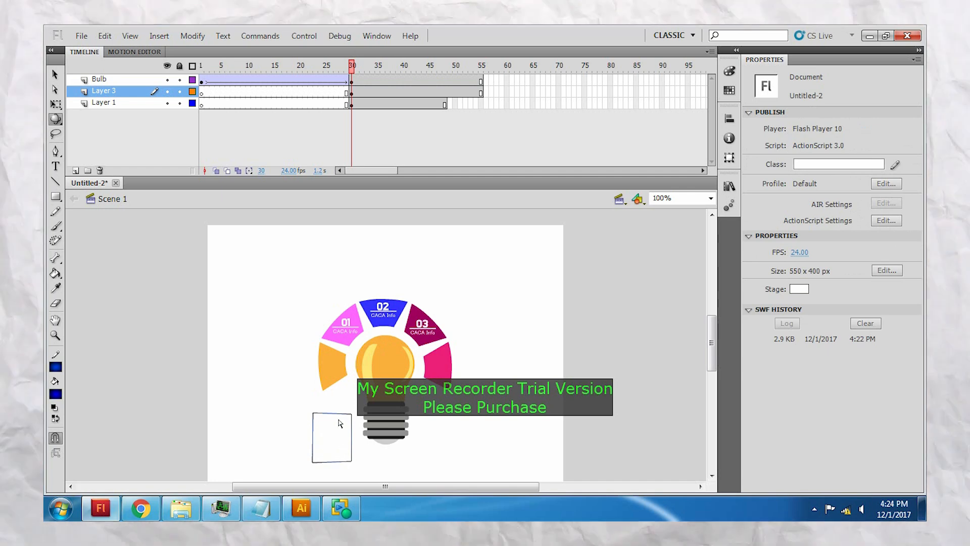
- Draw a square about 105 px wide with a blue gradient fill on Layer 3, below the orange segment, using the Rectangle tool
{"action": "left_click", "coordinate": [59, 196]}
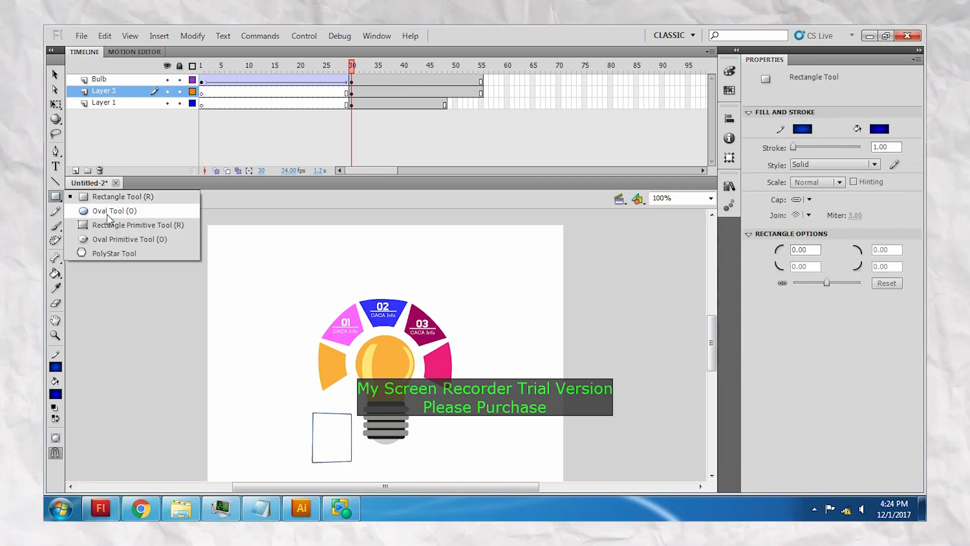
{"action": "left_click", "coordinate": [119, 199]}
{"action": "mouse_move", "coordinate": [290, 401]}
{"action": "left_mouse_down"}
{"action": "mouse_move", "coordinate": [368, 461]}
{"action": "mouse_move", "coordinate": [364, 467]}
{"action": "mouse_move", "coordinate": [270, 429]}
{"action": "left_mouse_up"}
{"action": "key", "text": "v"}
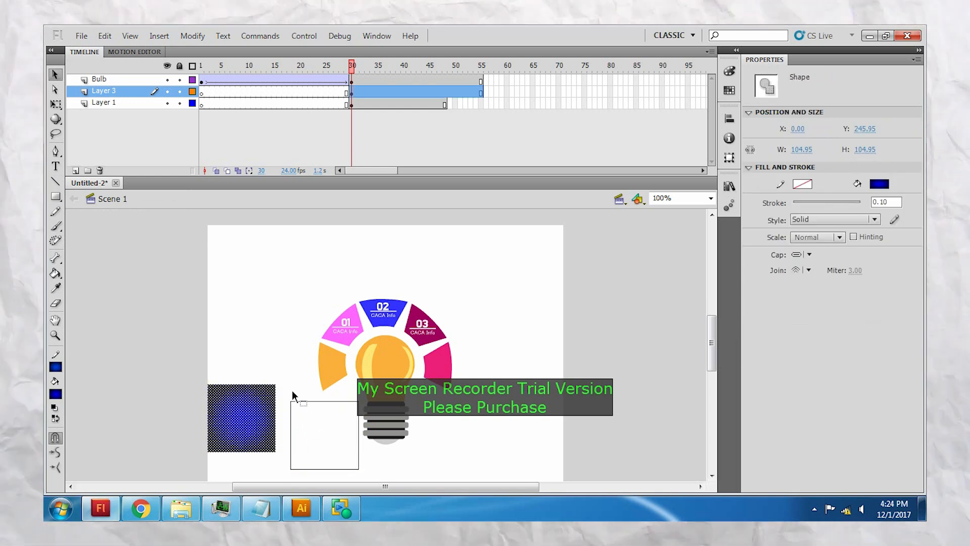
- Delete the square's outline and place its fill below the orange segment, narrowed to about 64 px wide
{"action": "left_click", "coordinate": [302, 405]}
{"action": "double_click", "coordinate": [304, 400]}
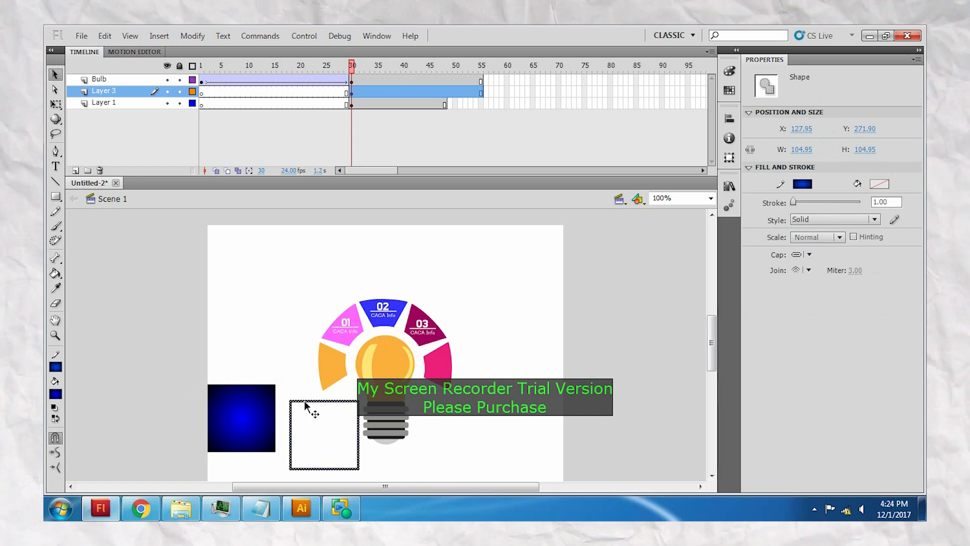
{"action": "key", "text": "Delete"}
{"action": "left_click_drag", "start_coordinate": [241, 408], "coordinate": [320, 417]}
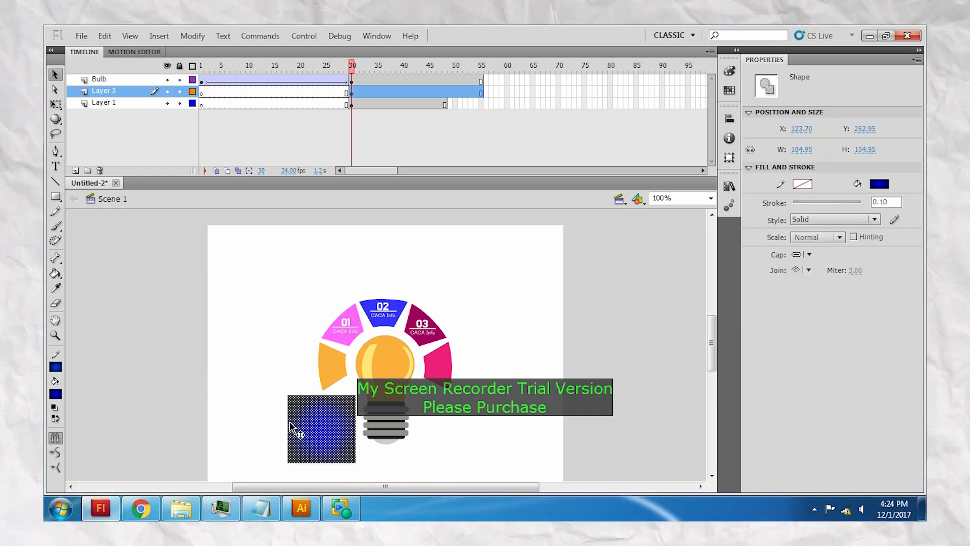
{"action": "left_click_drag", "start_coordinate": [288, 430], "coordinate": [328, 428]}
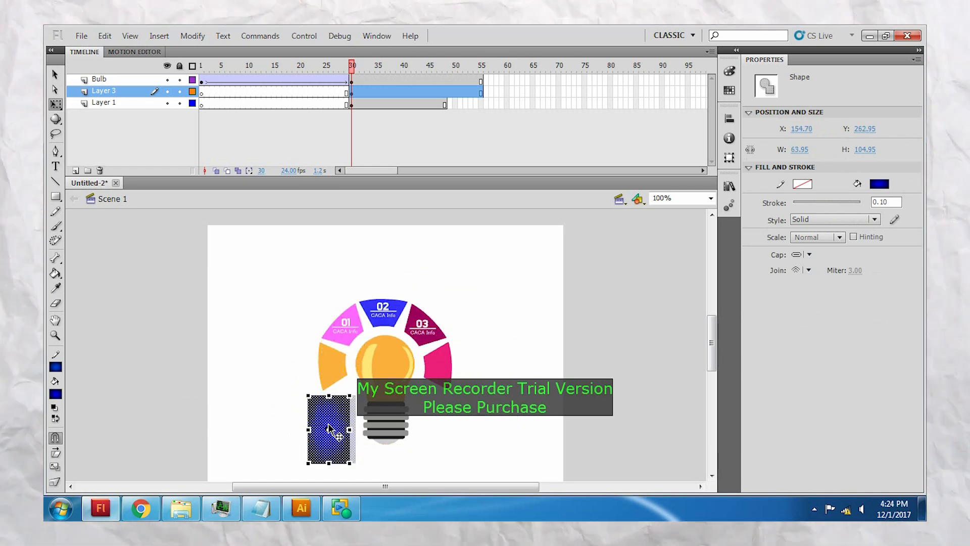
- Play the timeline and bring the playhead back to frame 30 to check the segment artwork on Layer 1
{"action": "key", "text": "Return"}
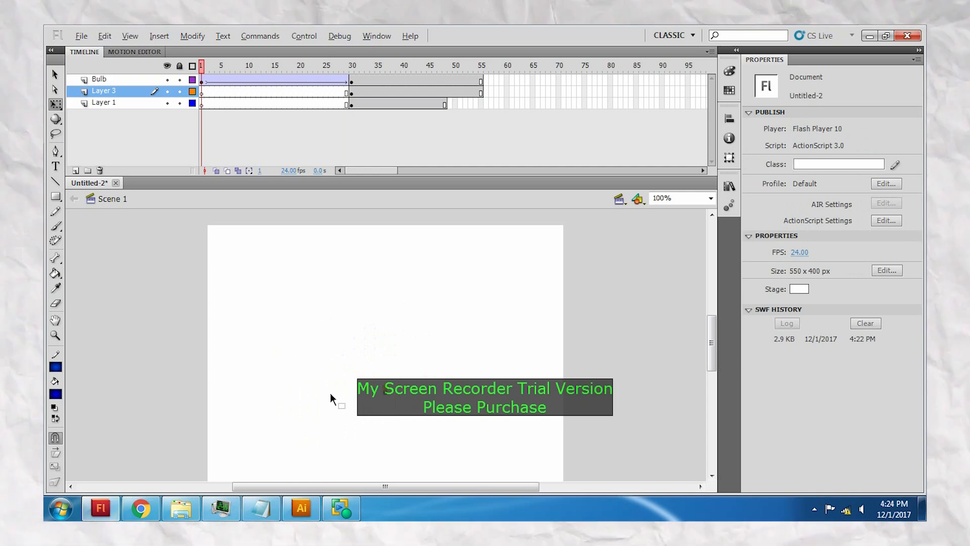
{"action": "left_click_drag", "start_coordinate": [449, 75], "coordinate": [352, 77]}
{"action": "left_click", "coordinate": [353, 105]}
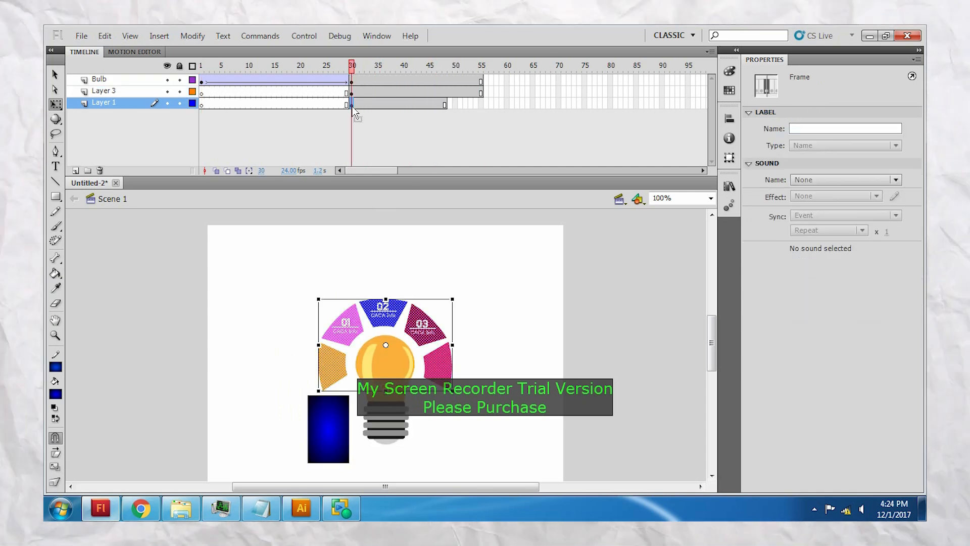
- Shift the blue rectangle slightly toward the bulb base and change its fill to solid purple
{"action": "left_click", "coordinate": [326, 423]}
{"action": "left_click_drag", "start_coordinate": [324, 421], "coordinate": [330, 423]}
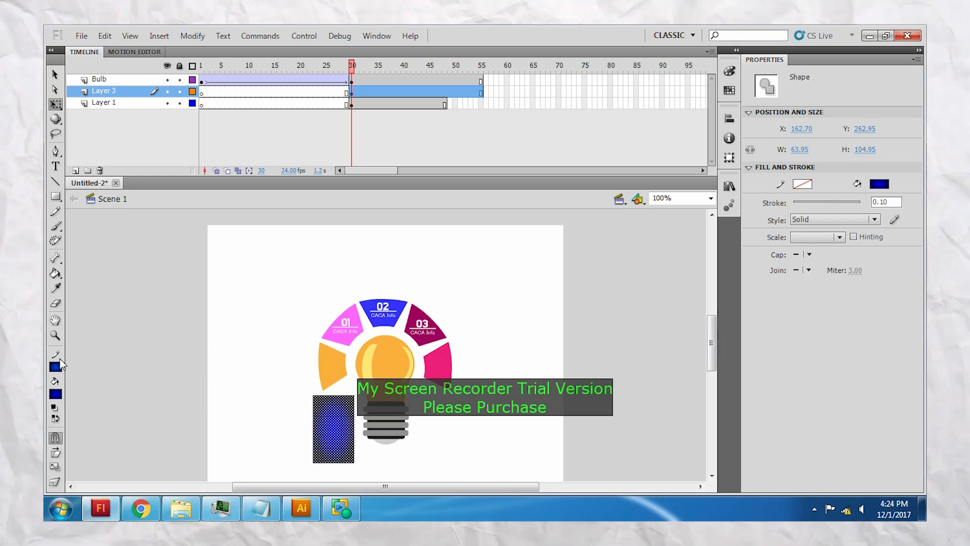
{"action": "left_click", "coordinate": [56, 394]}
{"action": "left_click", "coordinate": [98, 346]}
{"action": "left_click", "coordinate": [258, 344]}
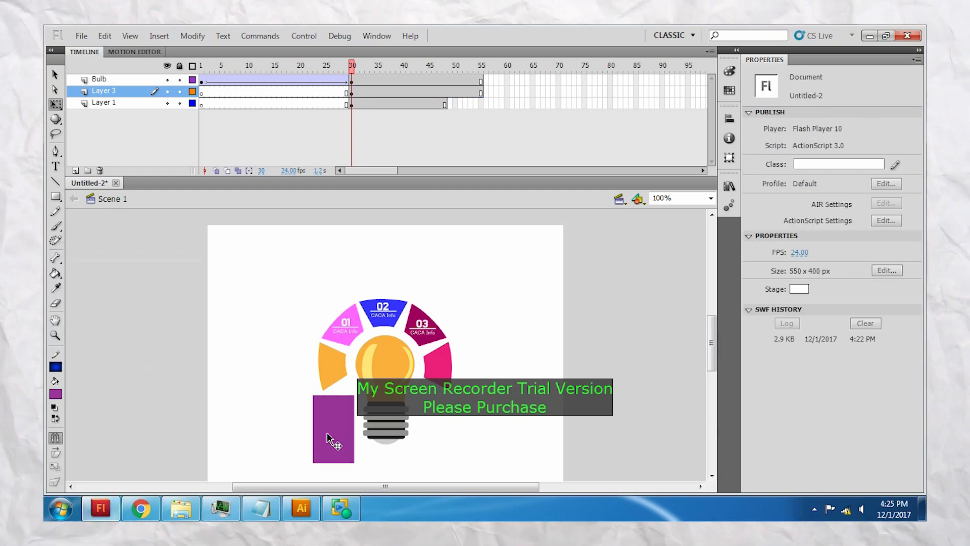
- Sweep the purple rectangle over the colored segments as a trial and return it below the orange segment
{"action": "left_click", "coordinate": [332, 440]}
{"action": "left_click_drag", "start_coordinate": [329, 412], "coordinate": [344, 326]}
{"action": "left_click_drag", "start_coordinate": [415, 298], "coordinate": [325, 417]}
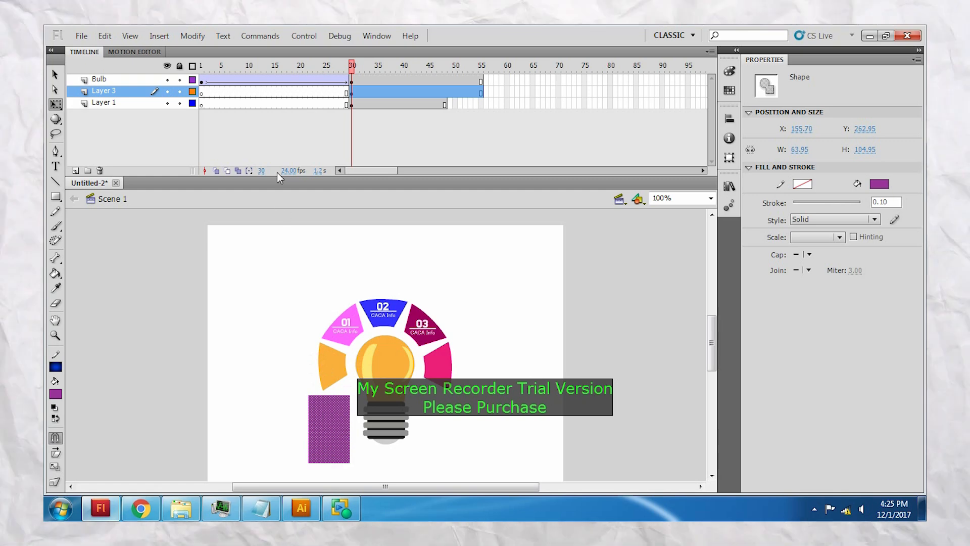
- Stretch the purple rectangle downward past the stage edge to a height of about 252 px on Layer 3 at frame 30
{"action": "left_click", "coordinate": [358, 93]}
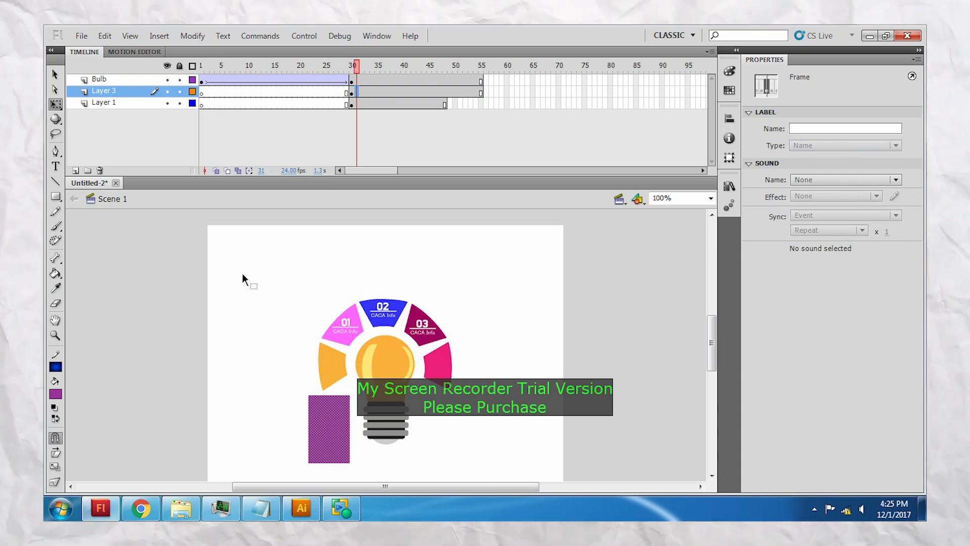
{"action": "left_click", "coordinate": [349, 427]}
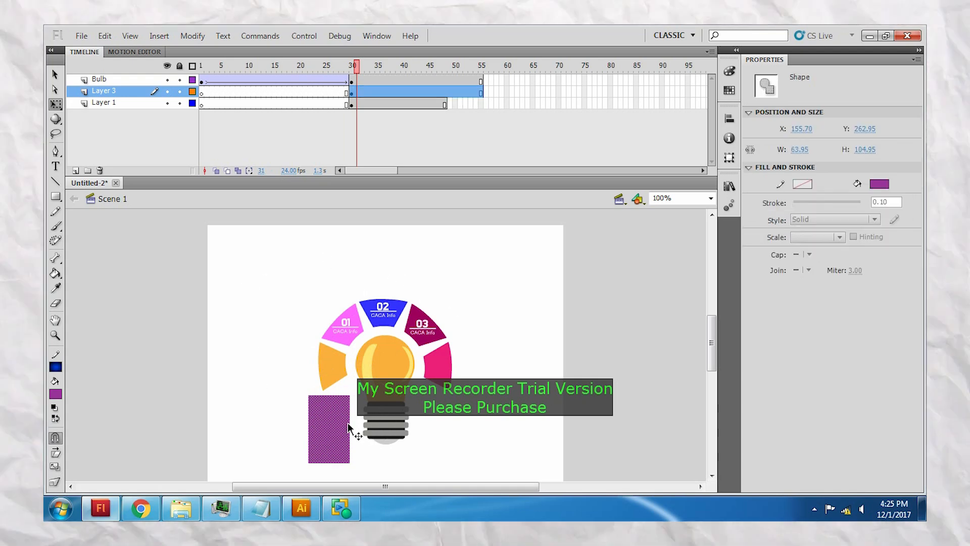
{"action": "left_click", "coordinate": [352, 91]}
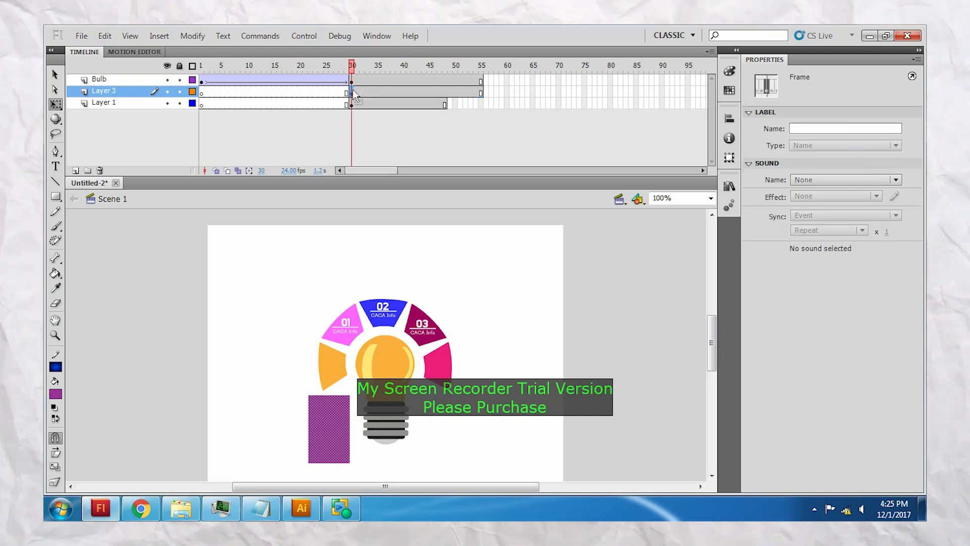
{"action": "left_click", "coordinate": [339, 435]}
{"action": "scroll", "coordinate": [343, 417], "scroll_direction": "down", "scroll_amount": 5}
{"action": "scroll", "coordinate": [339, 408], "scroll_direction": "up", "scroll_amount": 1}
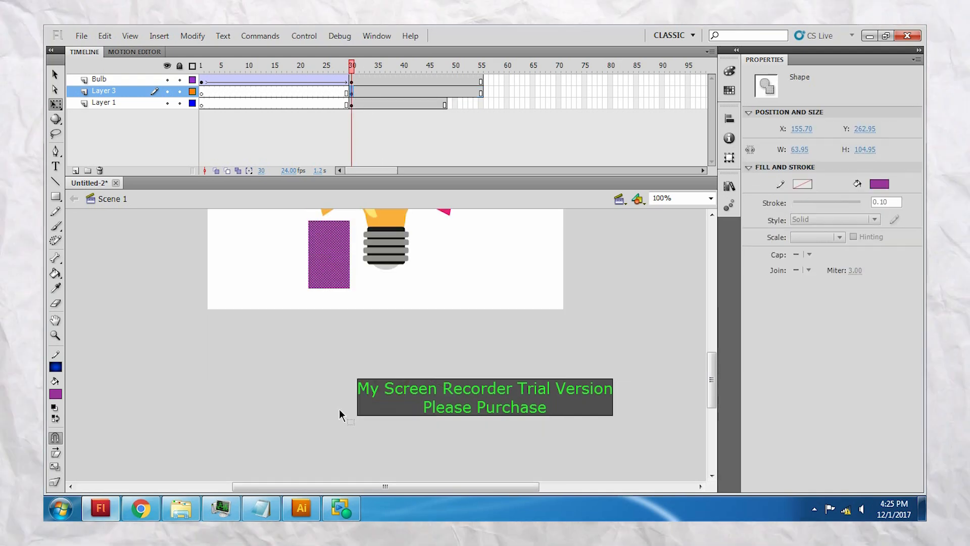
{"action": "left_click", "coordinate": [336, 283]}
{"action": "left_click_drag", "start_coordinate": [329, 288], "coordinate": [329, 383]}
{"action": "scroll", "coordinate": [329, 353], "scroll_direction": "up", "scroll_amount": 3}
{"action": "scroll", "coordinate": [346, 287], "scroll_direction": "down", "scroll_amount": 1}
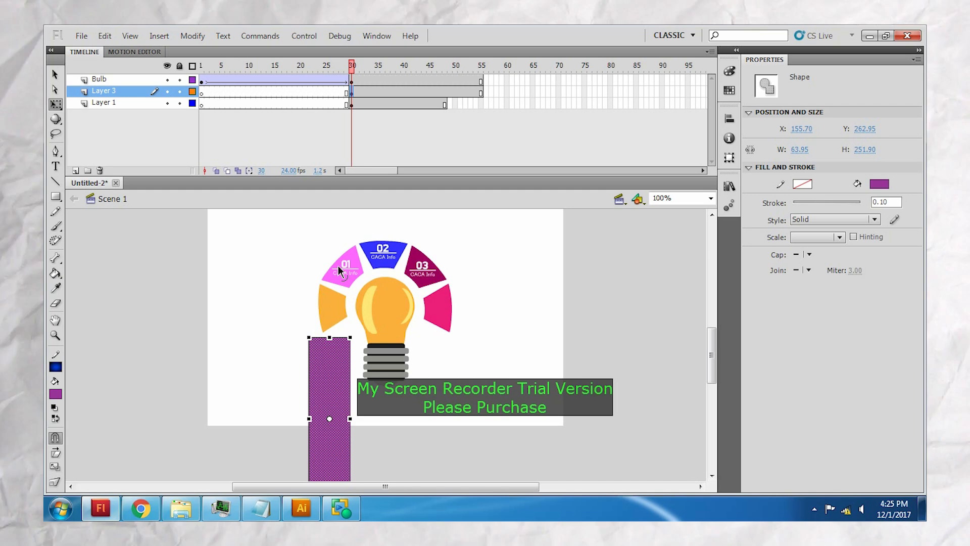
- Insert a keyframe at frame 48 of Layer 3 and create a motion tween from frame 30, converting the rectangle to a symbol
{"action": "left_click_drag", "start_coordinate": [352, 67], "coordinate": [363, 65]}
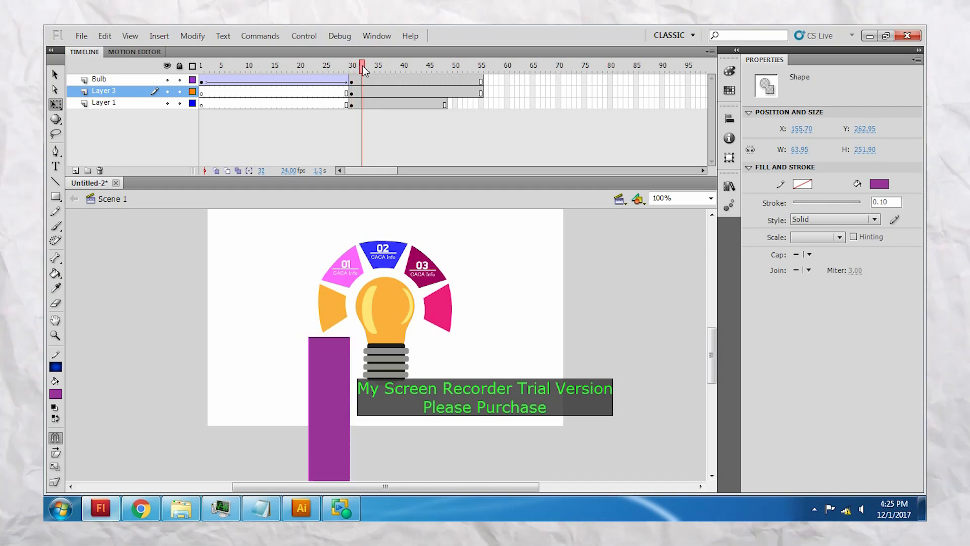
{"action": "left_click", "coordinate": [444, 92]}
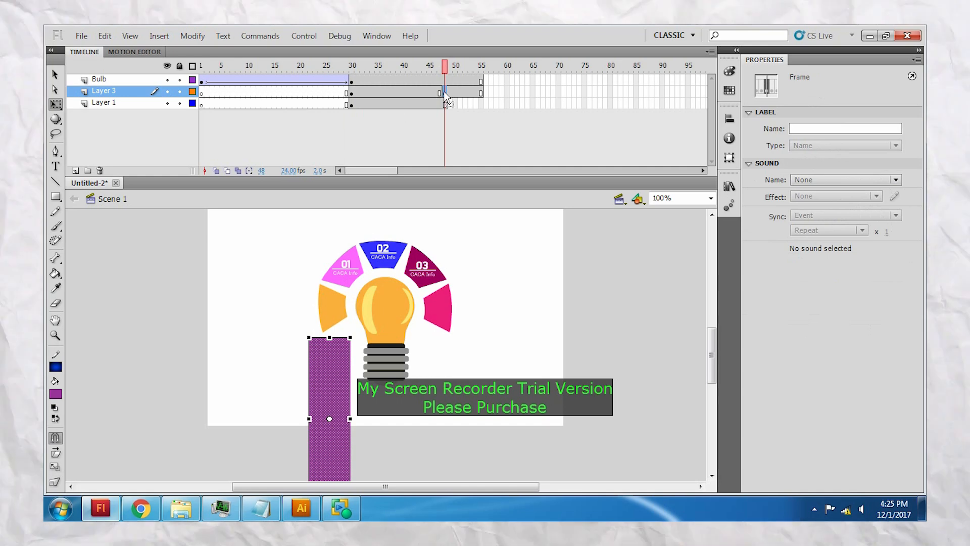
{"action": "right_click", "coordinate": [425, 92]}
{"action": "left_click", "coordinate": [473, 101]}
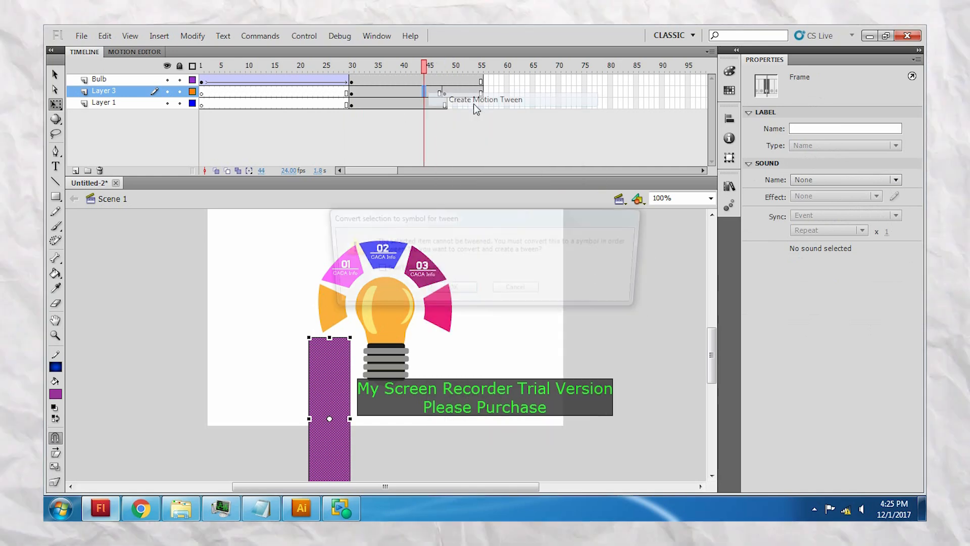
{"action": "left_click", "coordinate": [466, 290]}
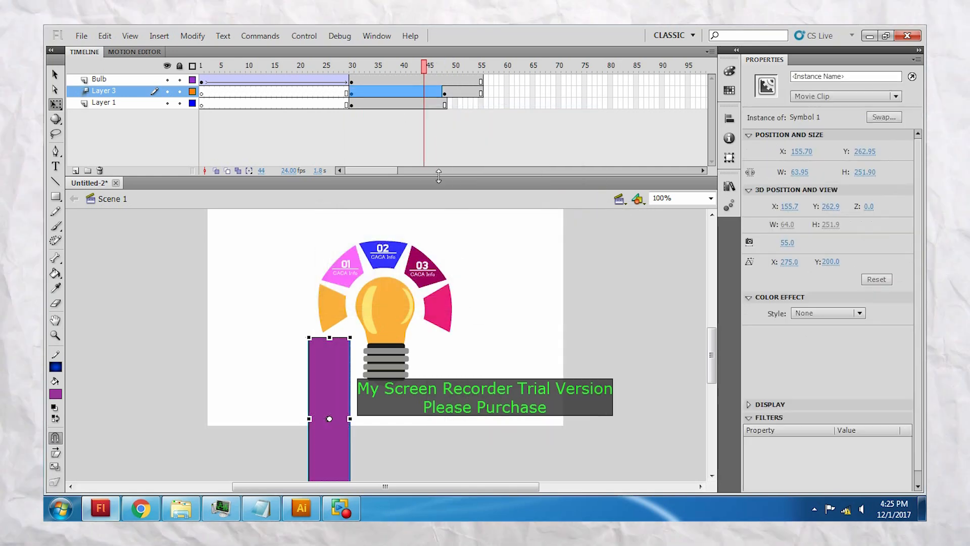
- At frame 48 of Layer 3, rotate and move the purple rectangle over the bulb onto the pink segment, at about X 242, Y 29
{"action": "left_click", "coordinate": [429, 93]}
{"action": "left_click", "coordinate": [445, 92]}
{"action": "left_click_drag", "start_coordinate": [338, 392], "coordinate": [353, 283]}
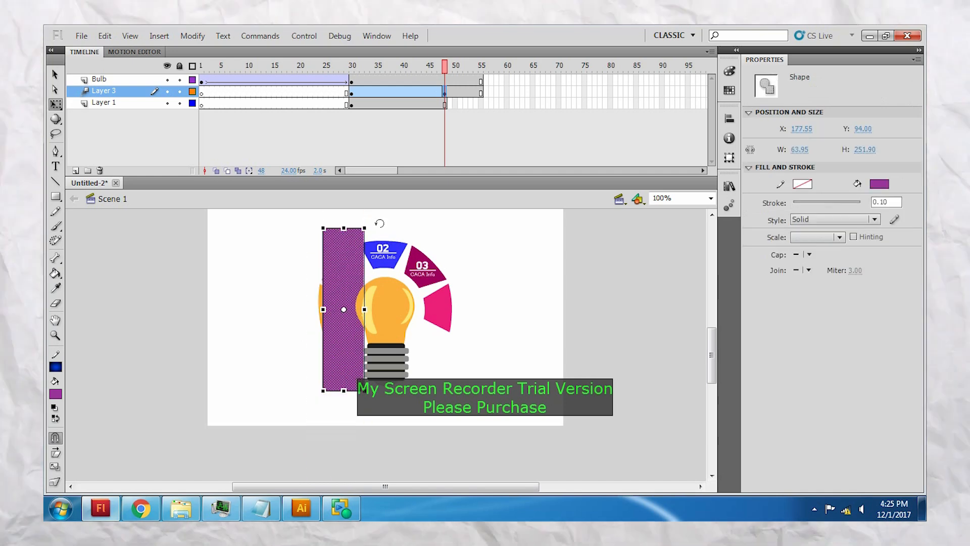
{"action": "left_click_drag", "start_coordinate": [380, 222], "coordinate": [502, 288]}
{"action": "left_click_drag", "start_coordinate": [303, 316], "coordinate": [367, 251]}
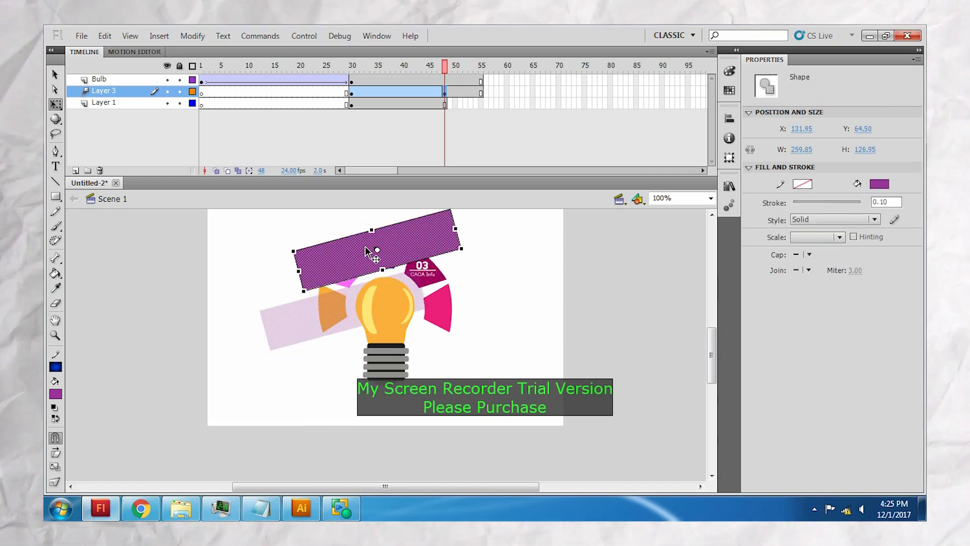
{"action": "left_click_drag", "start_coordinate": [475, 243], "coordinate": [444, 285]}
{"action": "left_click_drag", "start_coordinate": [461, 331], "coordinate": [436, 343]}
{"action": "left_click_drag", "start_coordinate": [427, 304], "coordinate": [442, 314]}
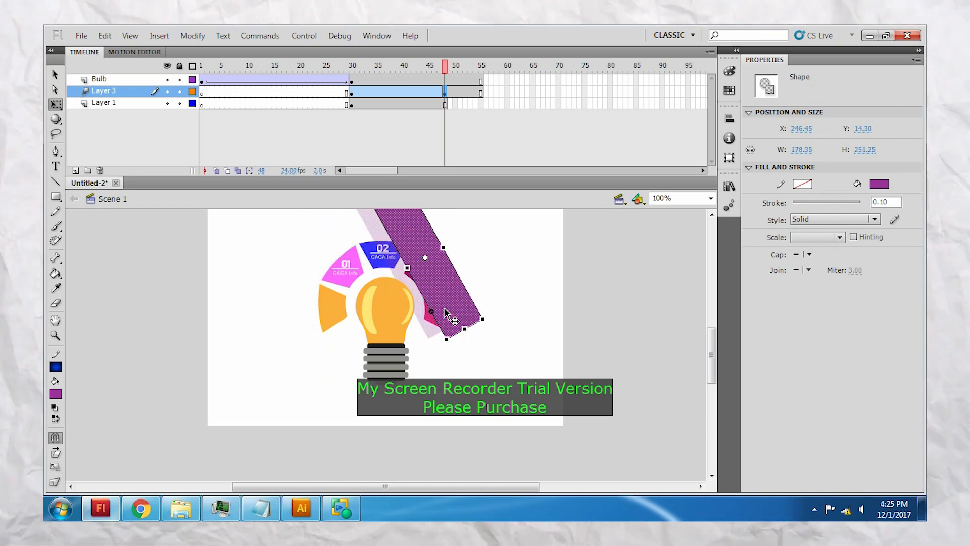
- Try converting Layer 3's motion tween from frame 30 to frame-by-frame animation, and undo the conversion
{"action": "left_click_drag", "start_coordinate": [445, 68], "coordinate": [355, 101]}
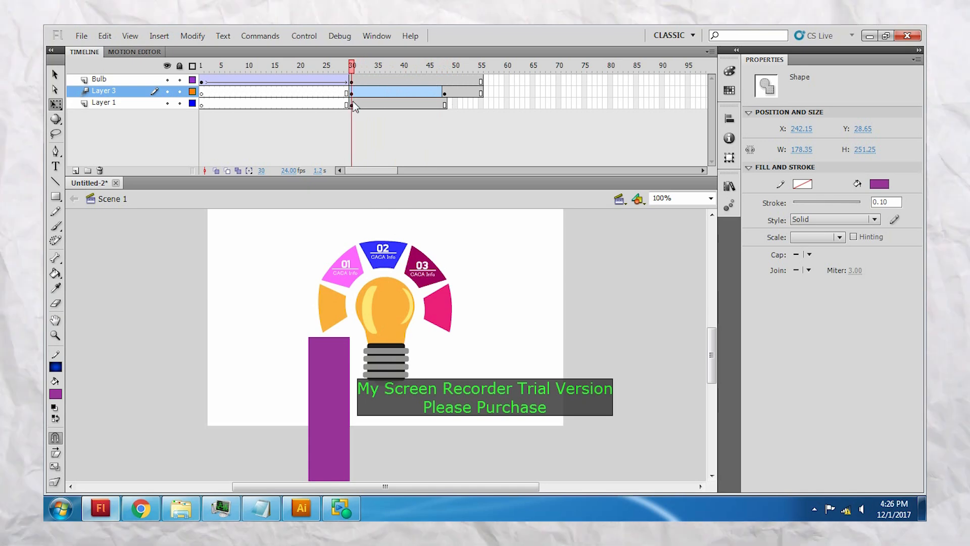
{"action": "left_click", "coordinate": [352, 94]}
{"action": "right_click", "coordinate": [372, 94]}
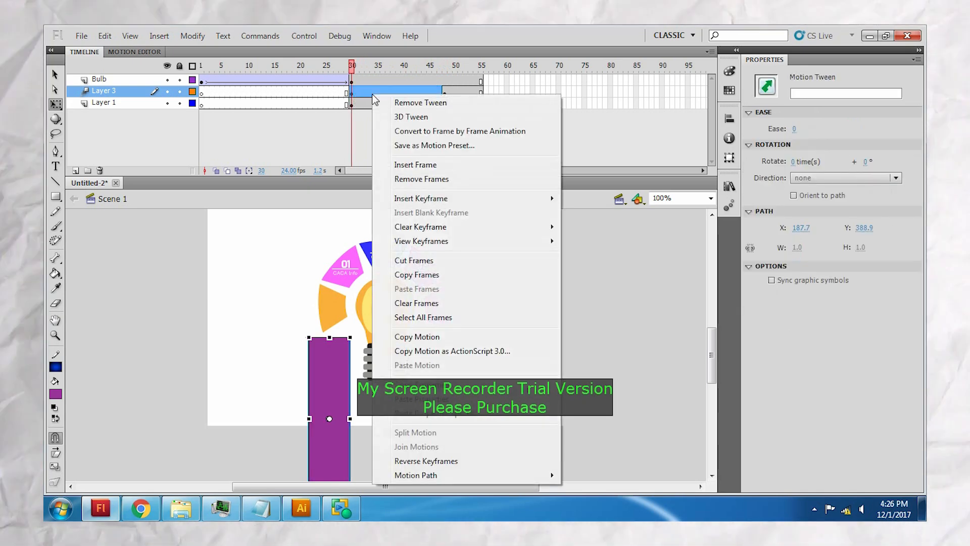
{"action": "left_click", "coordinate": [457, 131]}
{"action": "mouse_move", "coordinate": [353, 67]}
{"action": "left_mouse_down"}
{"action": "mouse_move", "coordinate": [480, 70]}
{"action": "mouse_move", "coordinate": [343, 83]}
{"action": "left_mouse_up"}
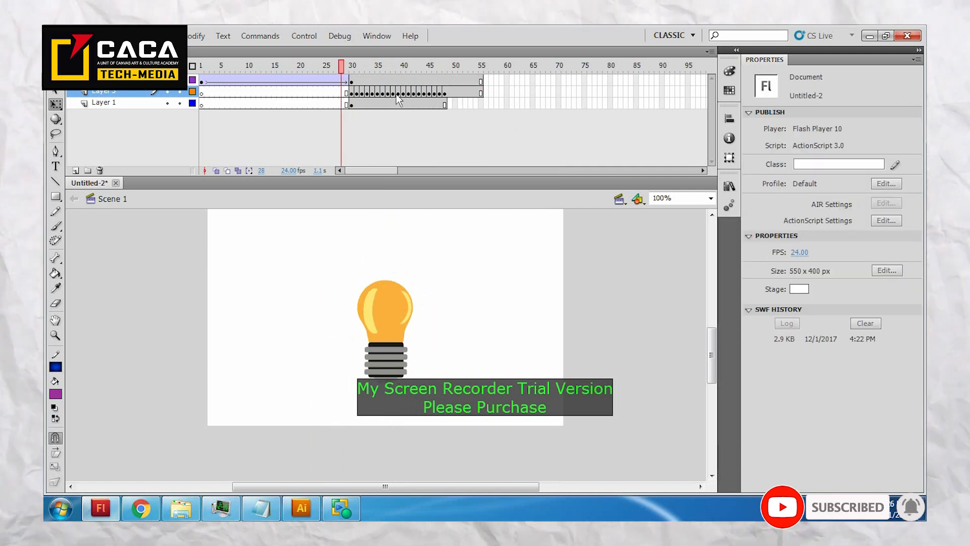
{"action": "key", "text": "ctrl+z"}
{"action": "key", "text": "ctrl+z"}
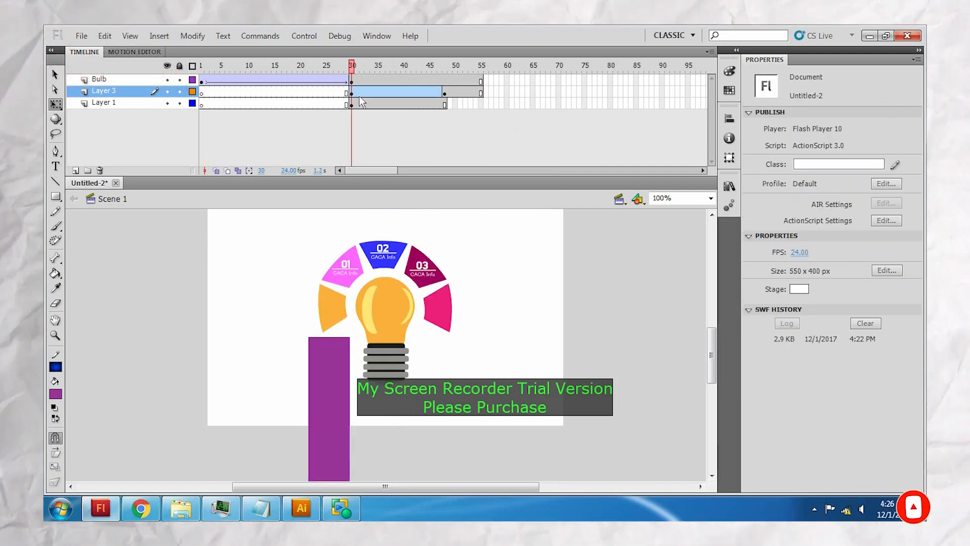
- Remove the motion tween from Layer 3 and bring the playhead back to frame 30
{"action": "right_click", "coordinate": [374, 92]}
{"action": "left_click", "coordinate": [411, 100]}
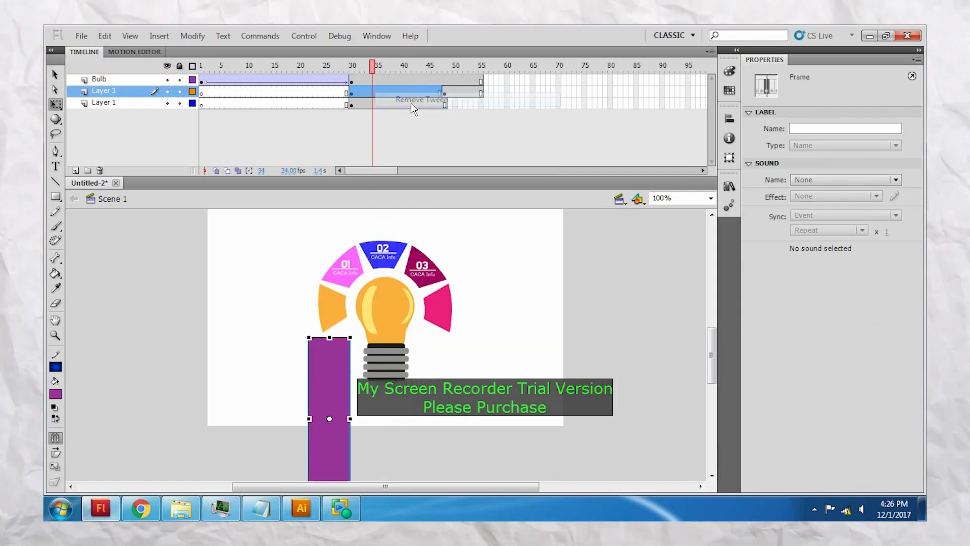
{"action": "left_click", "coordinate": [362, 66]}
{"action": "left_click_drag", "start_coordinate": [363, 67], "coordinate": [352, 67]}
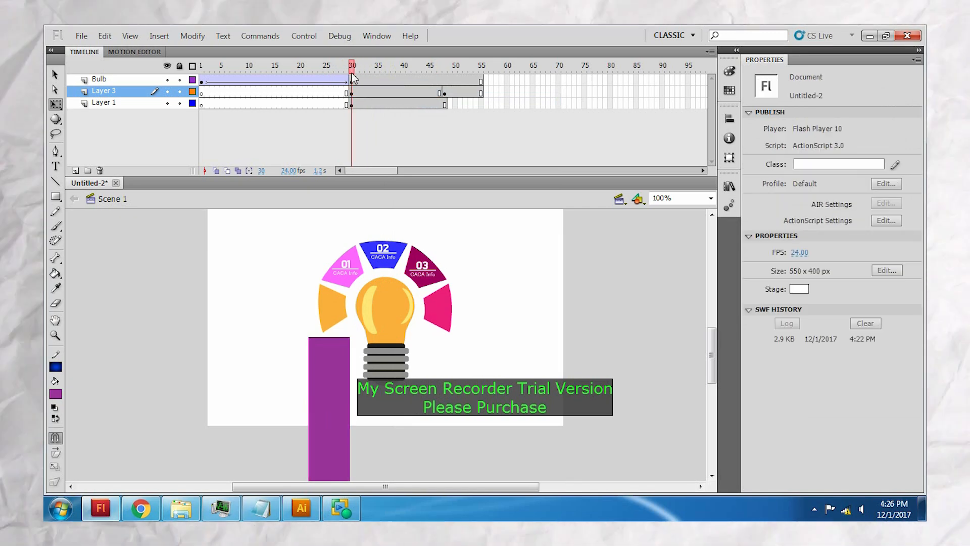
- Create a motion tween on Layer 3 from frame 30 and, at frame 35, move the purple rectangle over the orange and pink segments, about X 171, Y 96
{"action": "left_click", "coordinate": [354, 91]}
{"action": "right_click", "coordinate": [378, 92]}
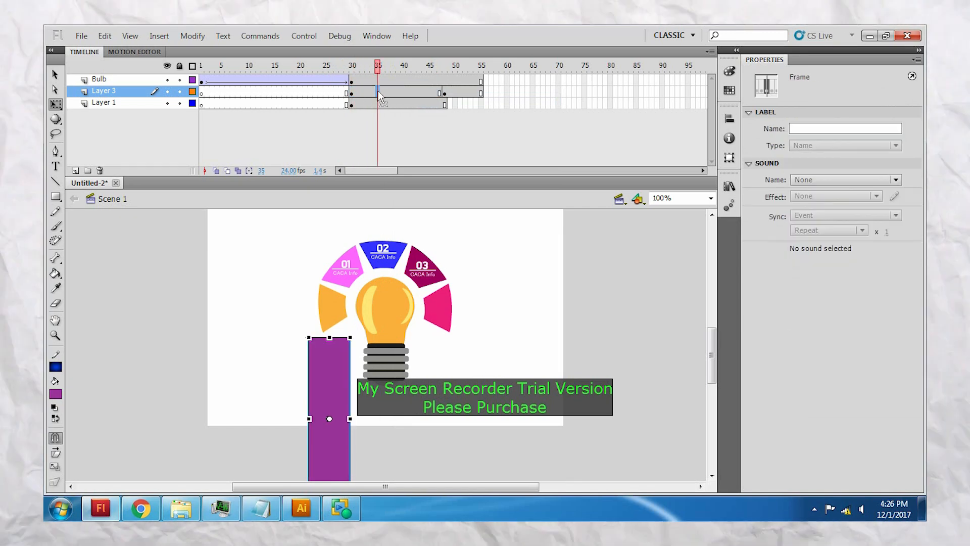
{"action": "left_click", "coordinate": [410, 100]}
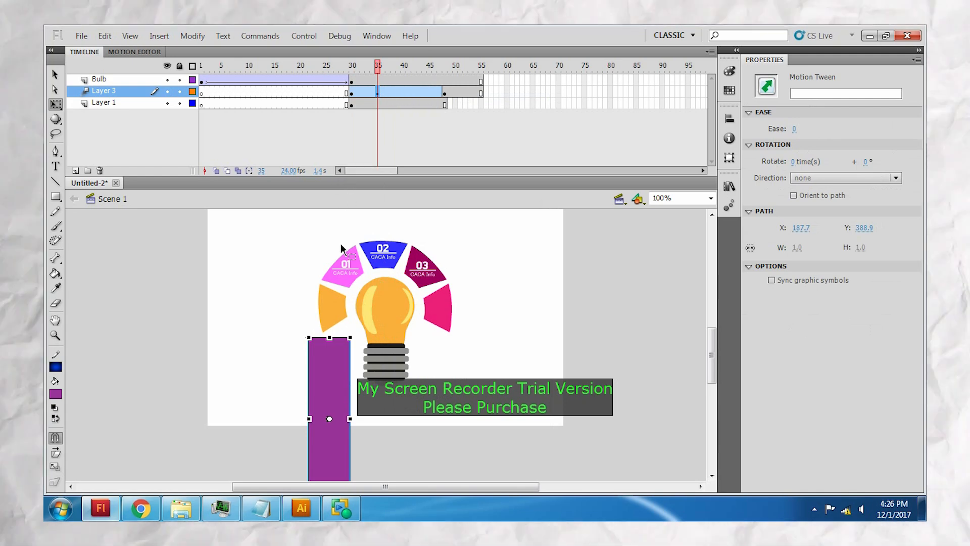
{"action": "left_click_drag", "start_coordinate": [333, 375], "coordinate": [344, 266]}
- At frame 40 of Layer 3, rotate the purple rectangle to a slant and move it over the blue 02 segment, at about X 419, Y 61
{"action": "left_click", "coordinate": [373, 67]}
{"action": "left_click_drag", "start_coordinate": [374, 68], "coordinate": [404, 69]}
{"action": "left_click", "coordinate": [404, 92]}
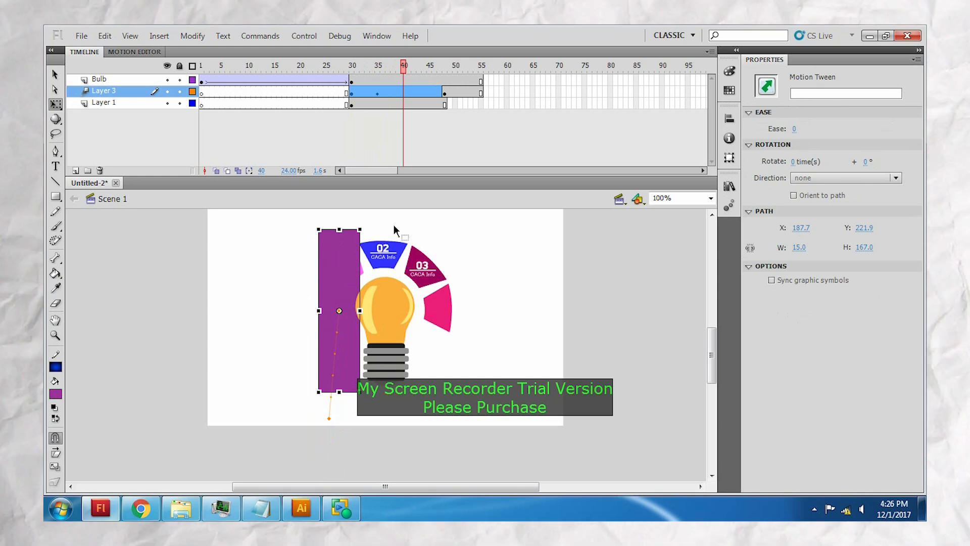
{"action": "mouse_move", "coordinate": [368, 217]}
{"action": "left_mouse_down"}
{"action": "mouse_move", "coordinate": [398, 223]}
{"action": "mouse_move", "coordinate": [404, 239]}
{"action": "mouse_move", "coordinate": [367, 258]}
{"action": "mouse_move", "coordinate": [366, 224]}
{"action": "left_mouse_up"}
{"action": "left_click_drag", "start_coordinate": [423, 214], "coordinate": [480, 313]}
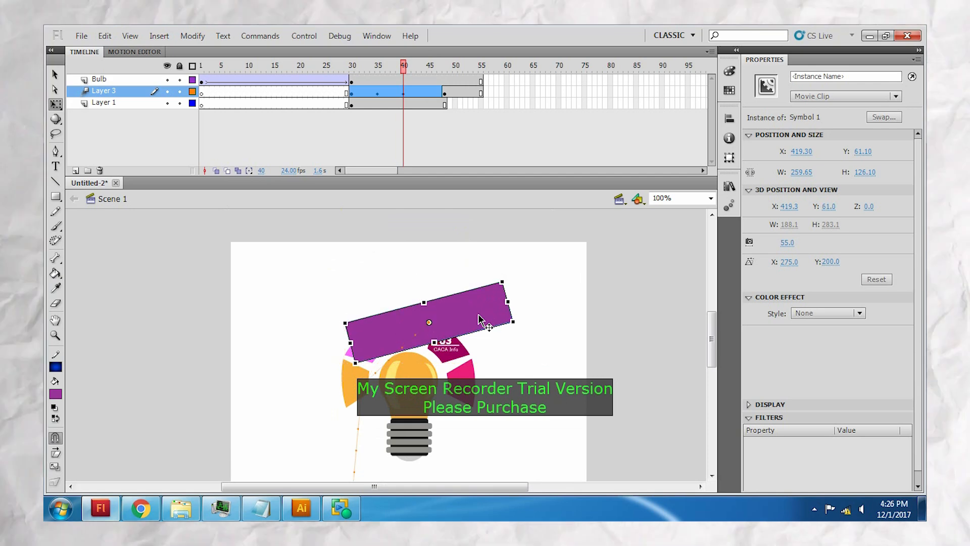
- At frame 45 of Layer 3, rotate and move the purple rectangle down below the 03 segment on the bulb's right side, at about X 474, Y 406
{"action": "left_click_drag", "start_coordinate": [404, 70], "coordinate": [432, 73]}
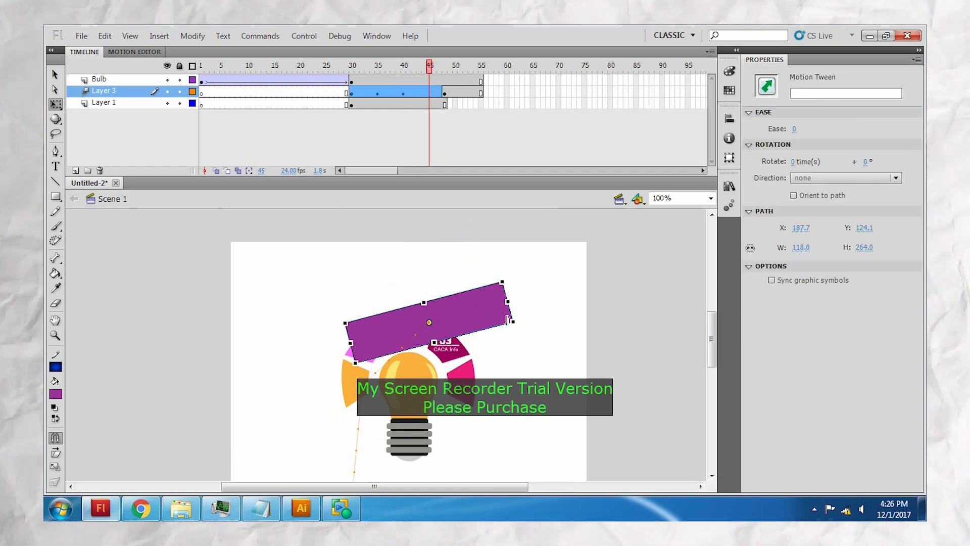
{"action": "left_click_drag", "start_coordinate": [479, 305], "coordinate": [525, 331]}
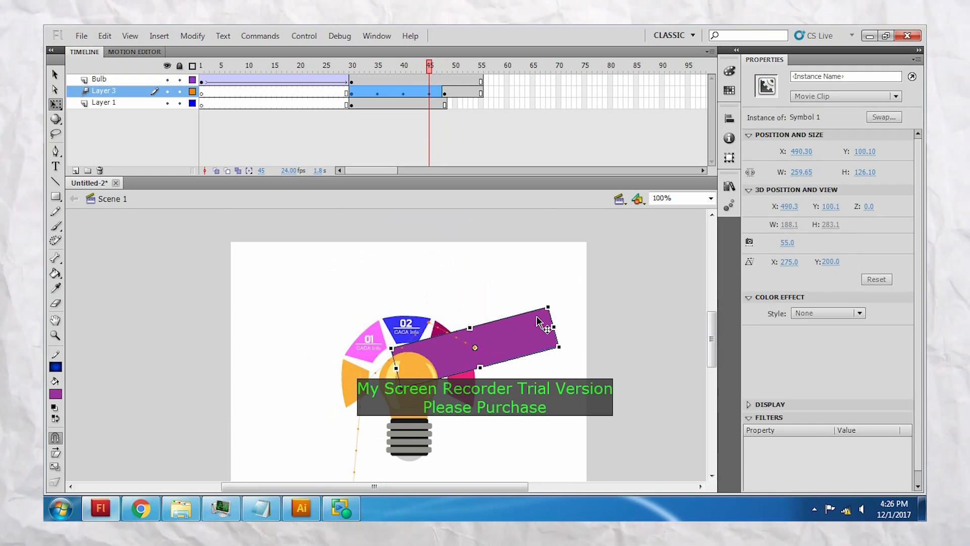
{"action": "left_click_drag", "start_coordinate": [570, 371], "coordinate": [544, 437]}
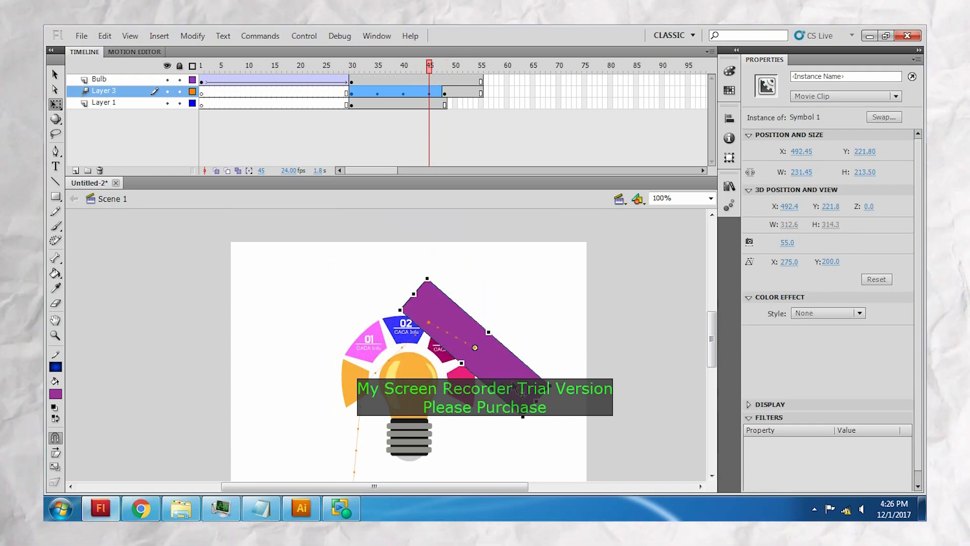
{"action": "left_click_drag", "start_coordinate": [552, 420], "coordinate": [531, 455]}
{"action": "left_click_drag", "start_coordinate": [498, 422], "coordinate": [517, 469]}
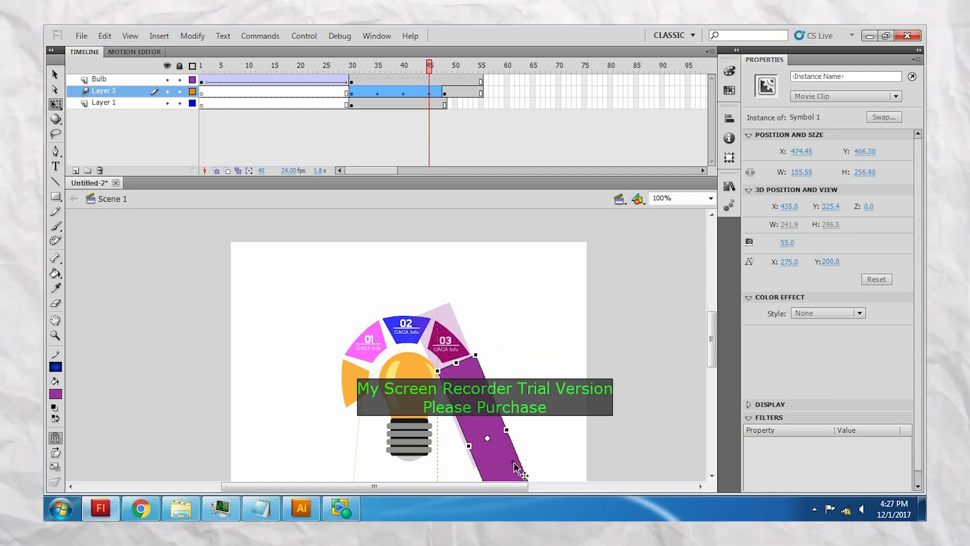
- Delete the leftover purple rectangle from Layer 3's keyframe at frame 48
{"action": "left_click", "coordinate": [445, 93]}
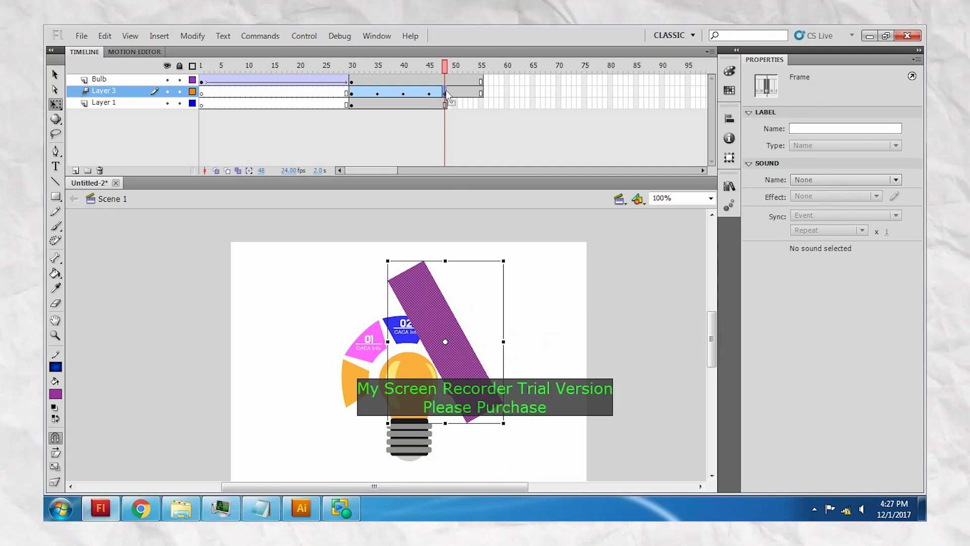
{"action": "right_click", "coordinate": [447, 96]}
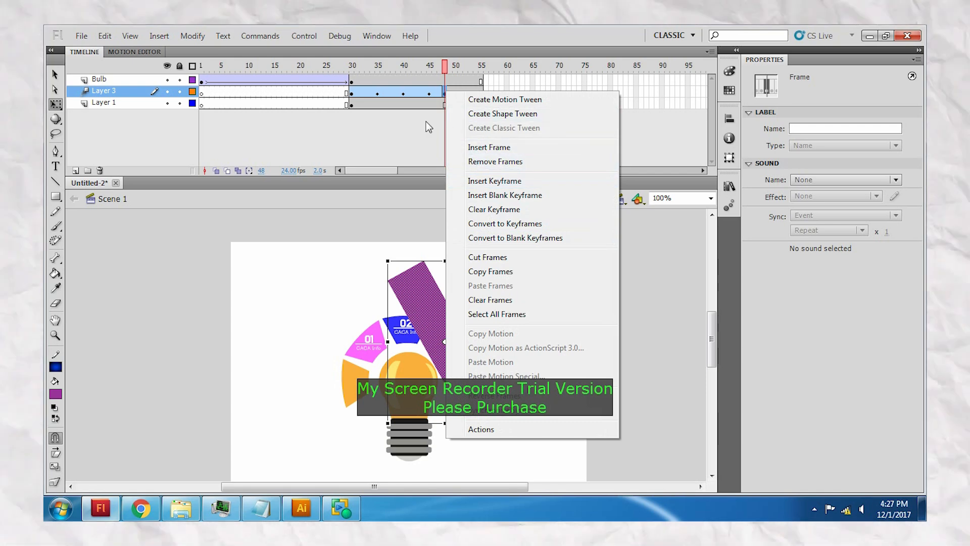
{"action": "left_click", "coordinate": [442, 96]}
{"action": "right_click", "coordinate": [444, 100]}
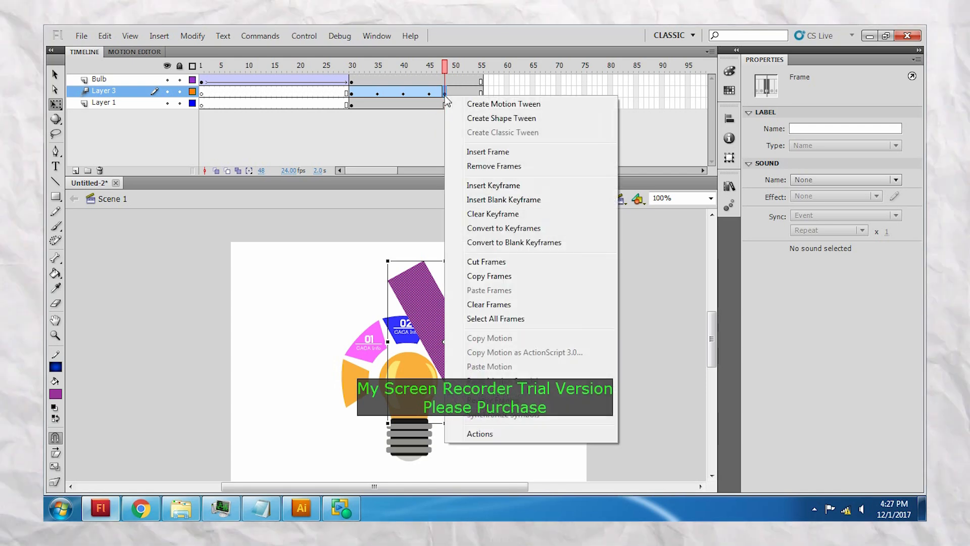
{"action": "left_click", "coordinate": [445, 95]}
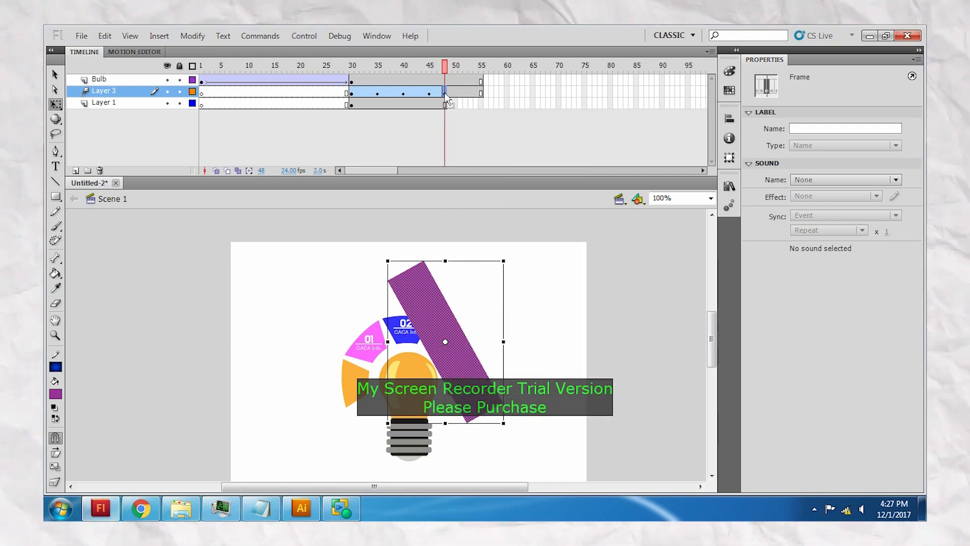
{"action": "key", "text": "Delete"}
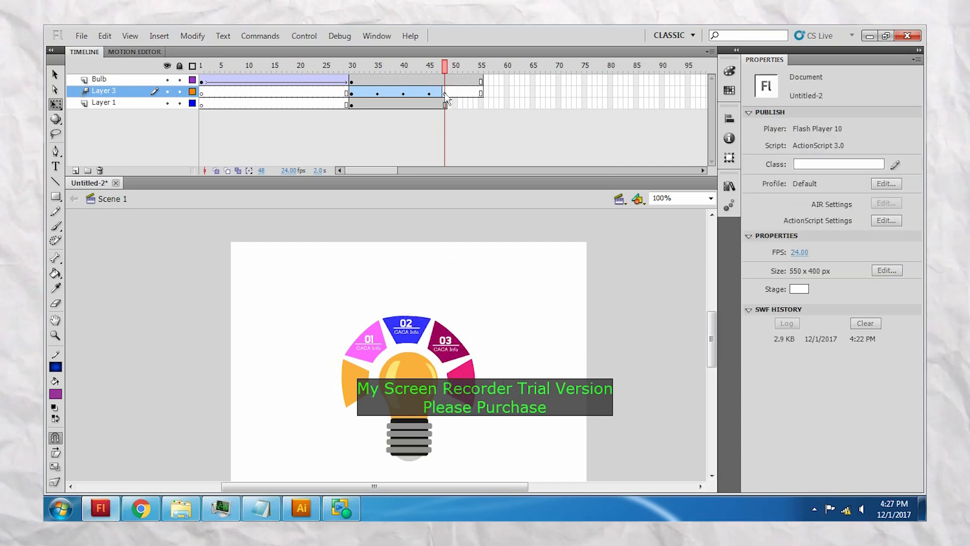
- Try inserting a blank keyframe at frame 48 of Layer 3, and undo it
{"action": "left_click", "coordinate": [445, 95]}
{"action": "key", "text": "F7"}
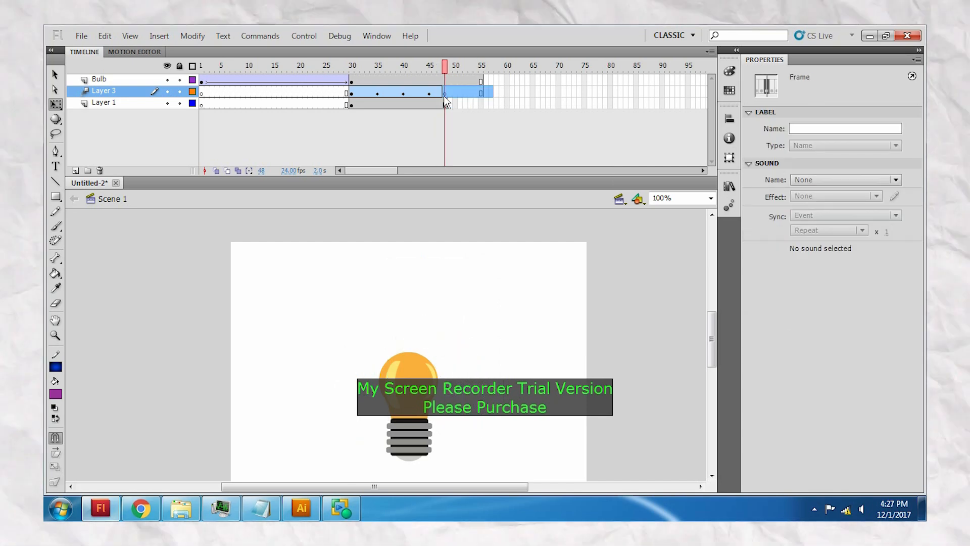
{"action": "key", "text": "ctrl+z"}
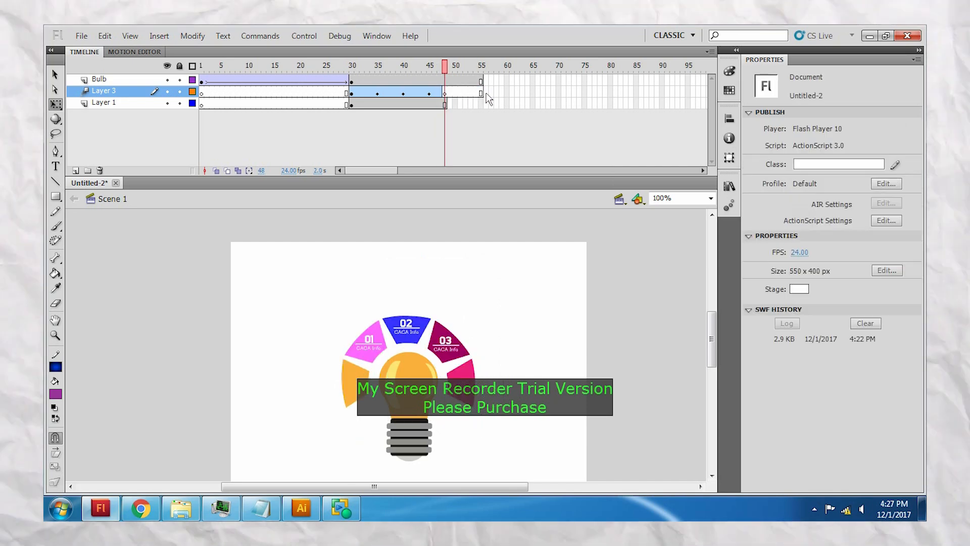
- Remove the empty frames of Layer 3 from frame 48 to its end
{"action": "left_click_drag", "start_coordinate": [487, 97], "coordinate": [468, 99]}
{"action": "left_click", "coordinate": [446, 93]}
{"action": "right_click", "coordinate": [446, 93]}
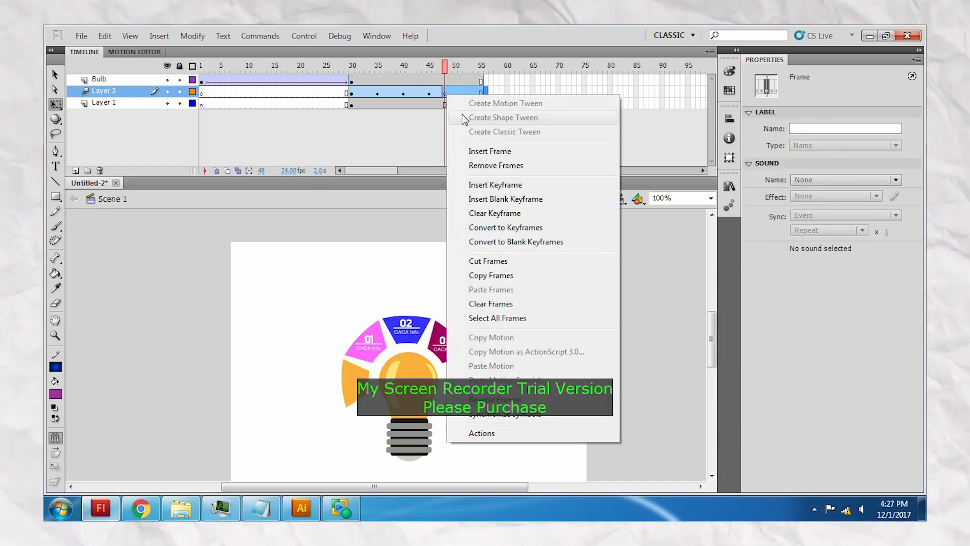
{"action": "left_click", "coordinate": [472, 162]}
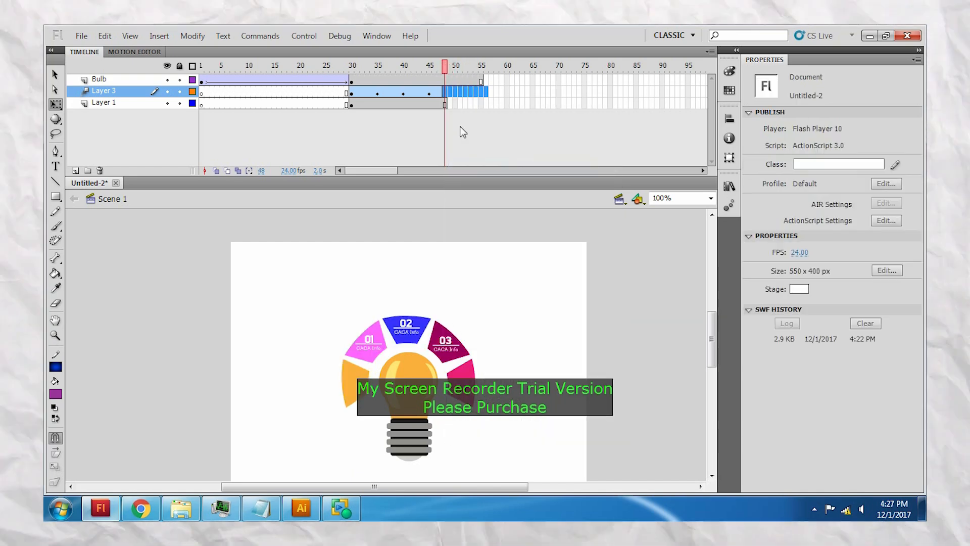
- Extend Layer 3's motion tween to frame 48
{"action": "left_click", "coordinate": [455, 92]}
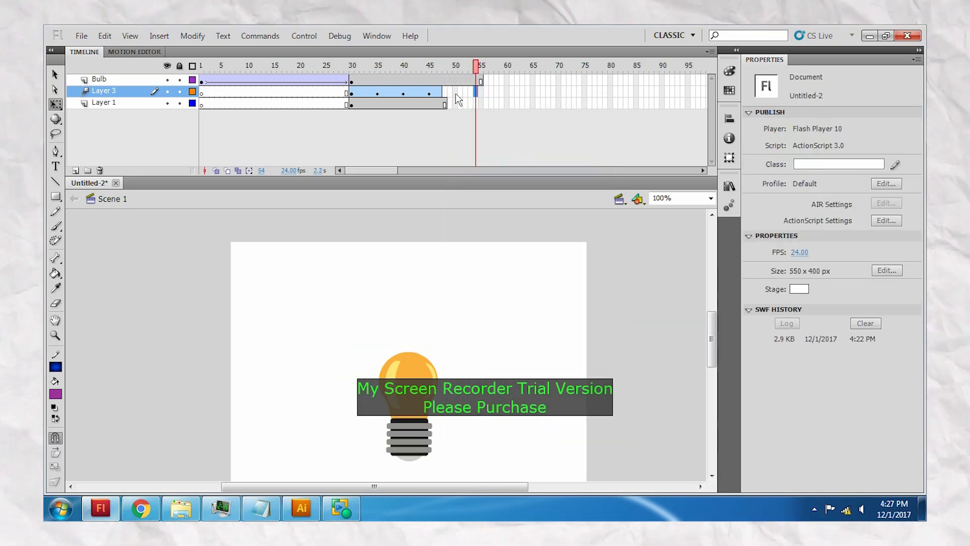
{"action": "left_click", "coordinate": [441, 93]}
{"action": "left_click", "coordinate": [450, 91]}
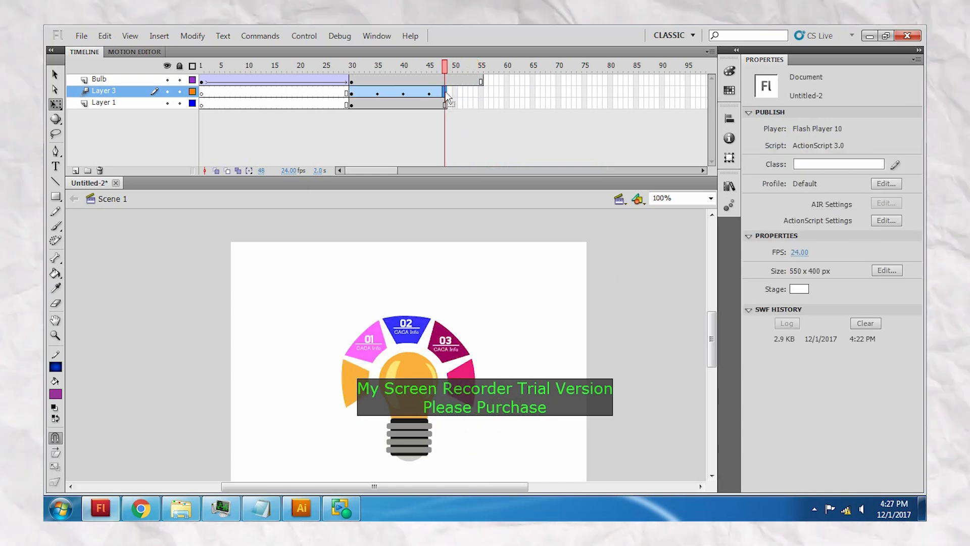
{"action": "left_click", "coordinate": [443, 92]}
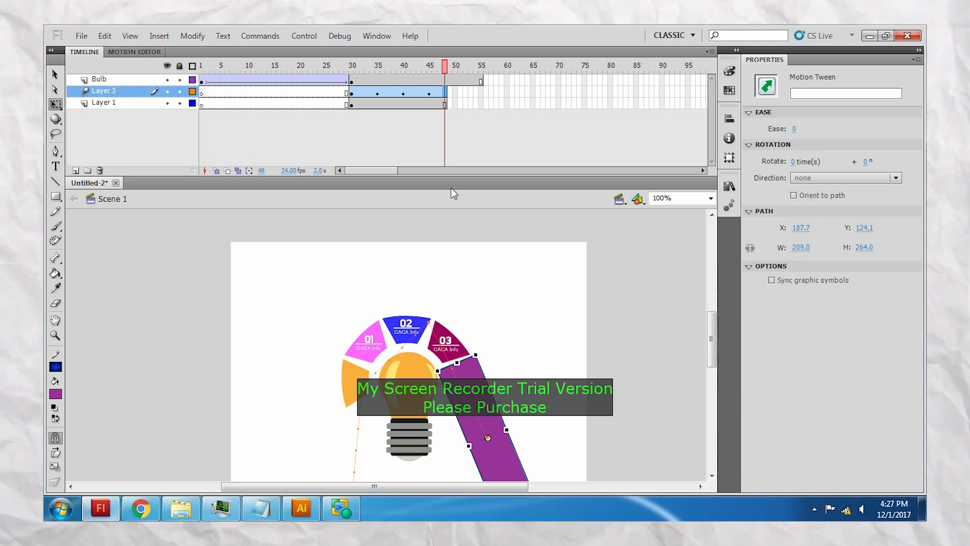
- At frame 35, try moving the purple rectangle slightly to the left along with its motion path, and undo the move
{"action": "scroll", "coordinate": [493, 354], "scroll_direction": "down", "scroll_amount": 3}
{"action": "left_click", "coordinate": [471, 292]}
{"action": "scroll", "coordinate": [464, 211], "scroll_direction": "up", "scroll_amount": 2}
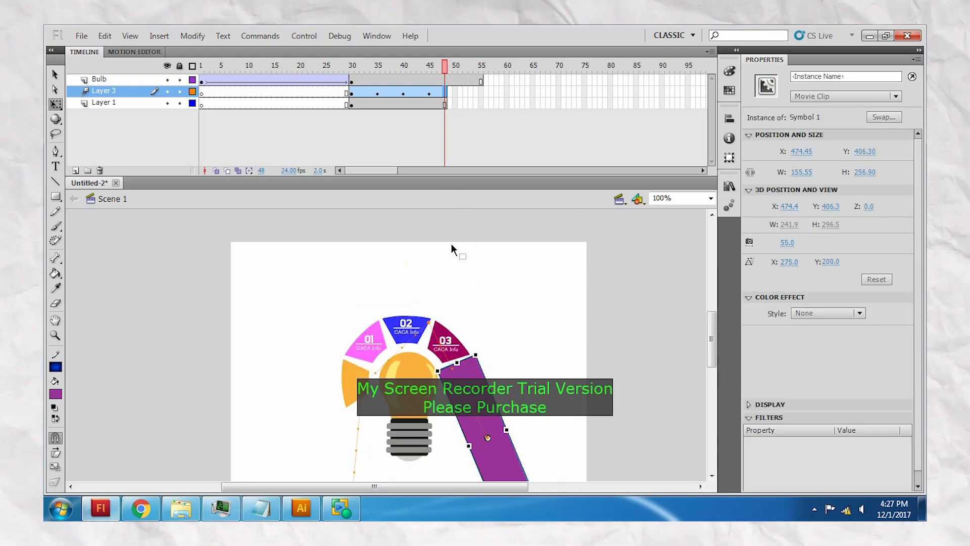
{"action": "scroll", "coordinate": [455, 248], "scroll_direction": "down", "scroll_amount": 1}
{"action": "left_click_drag", "start_coordinate": [431, 64], "coordinate": [378, 70]}
{"action": "left_click", "coordinate": [341, 281]}
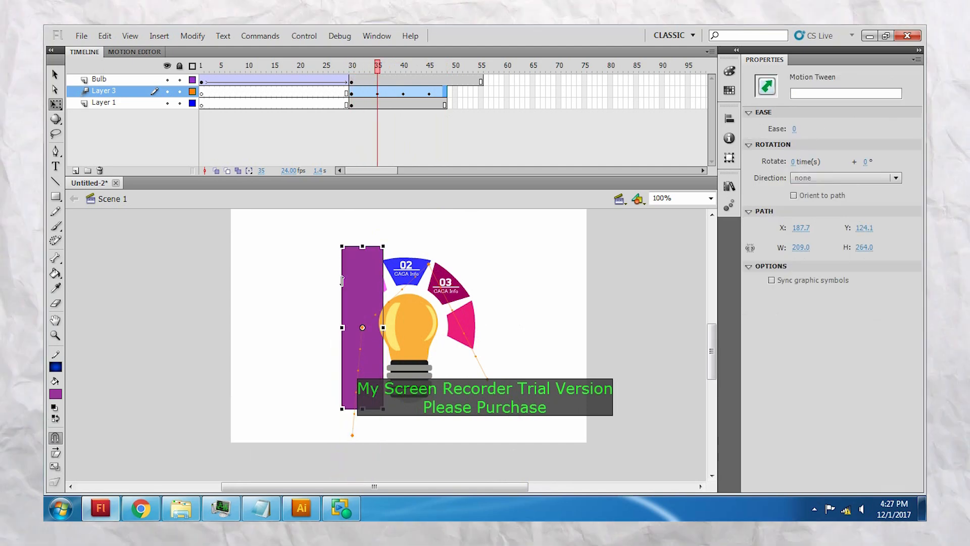
{"action": "left_click_drag", "start_coordinate": [360, 349], "coordinate": [353, 349]}
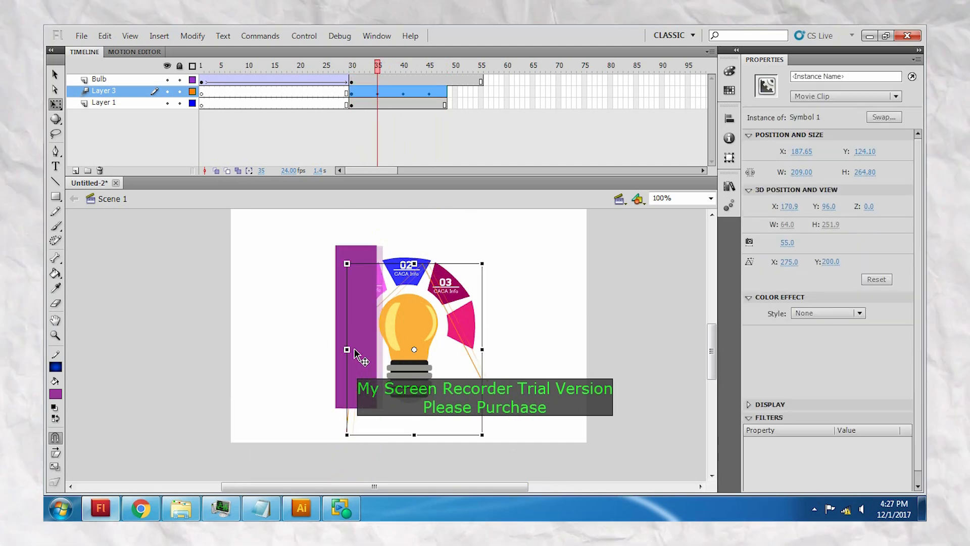
{"action": "key", "text": "ctrl+z"}
- With the Subselection tool, try shifting the purple rectangle slightly left at frame 33, and undo the change
{"action": "left_click", "coordinate": [359, 349]}
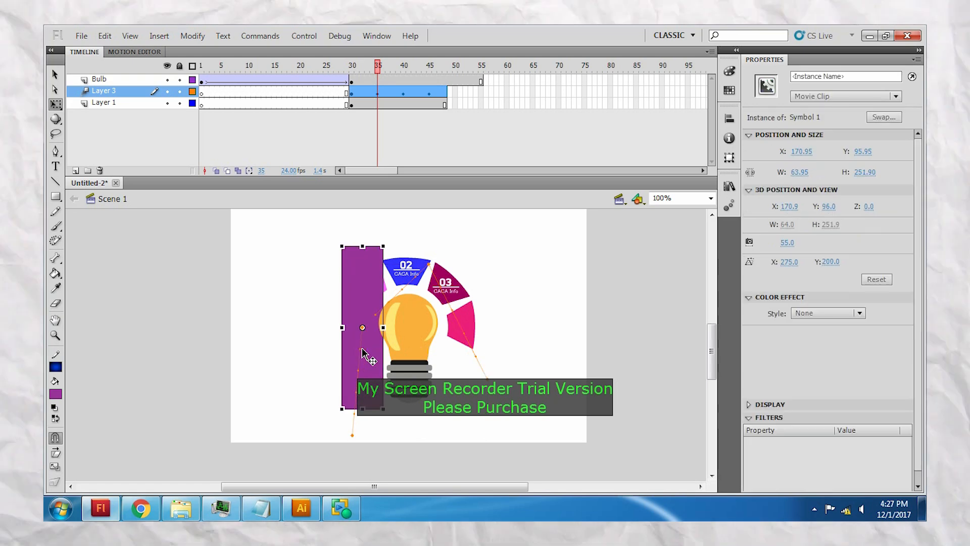
{"action": "left_click", "coordinate": [362, 350]}
{"action": "key", "text": "a"}
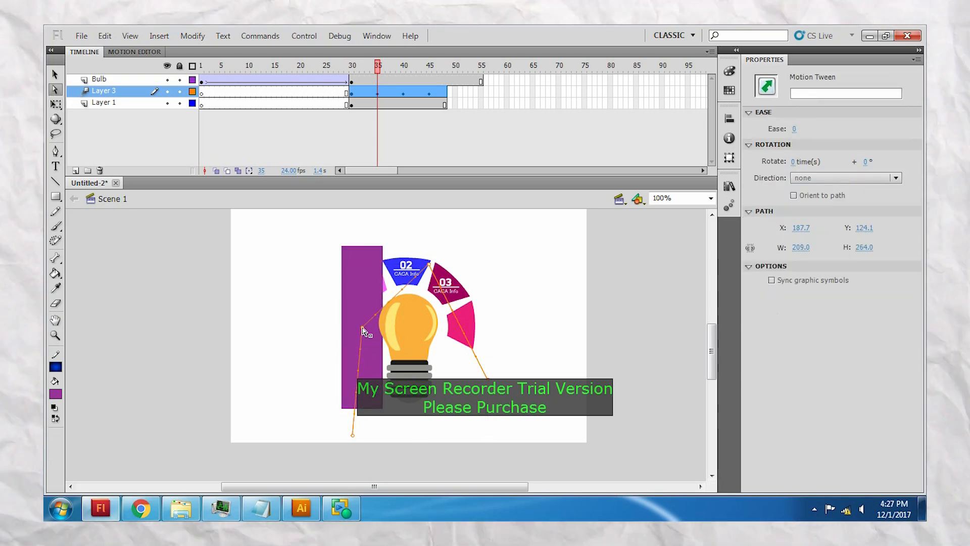
{"action": "left_click_drag", "start_coordinate": [375, 67], "coordinate": [368, 68]}
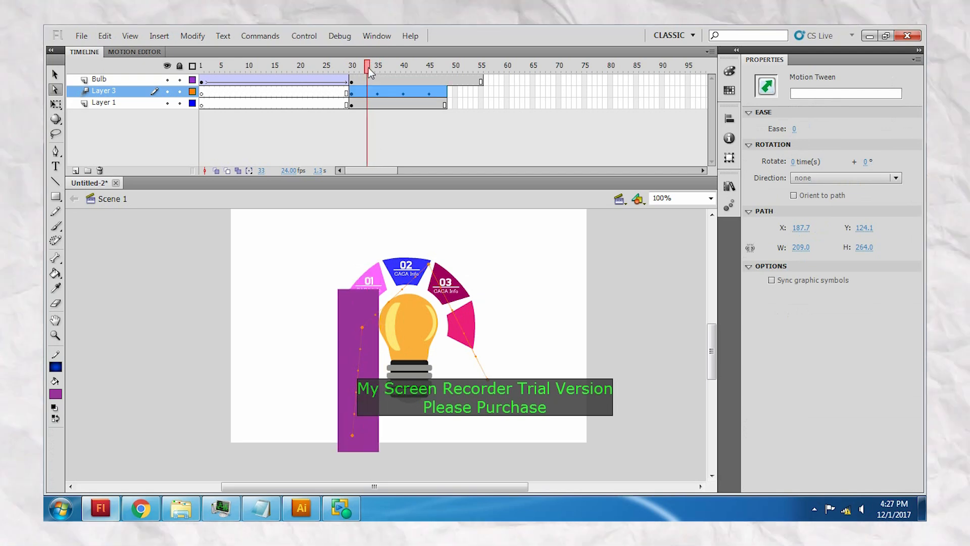
{"action": "left_click_drag", "start_coordinate": [346, 371], "coordinate": [340, 369]}
{"action": "key", "text": "ctrl+z"}
{"action": "key", "text": "ctrl+z"}
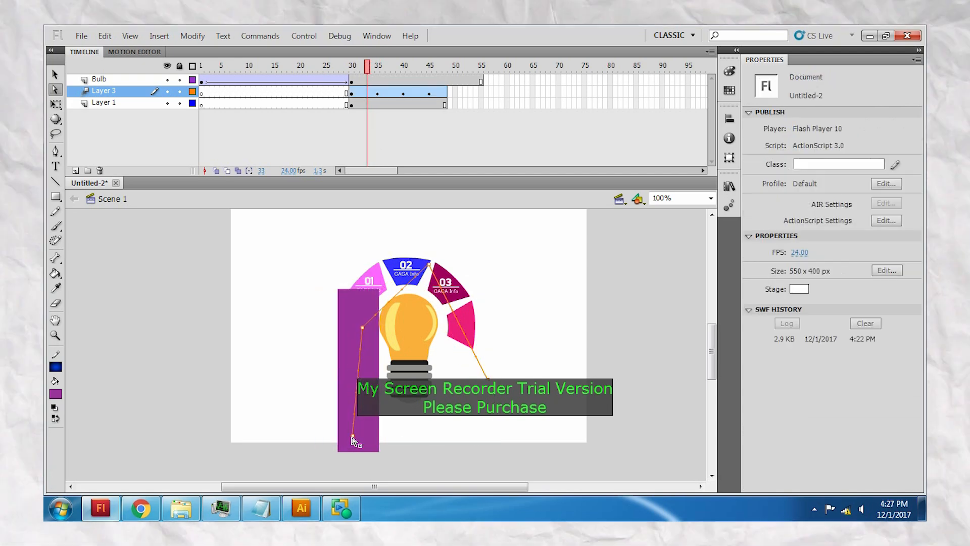
- With the Subselection tool, shift the motion path's frame 35 anchor, beside the bulb's left side, slightly to the left
{"action": "left_click", "coordinate": [352, 438]}
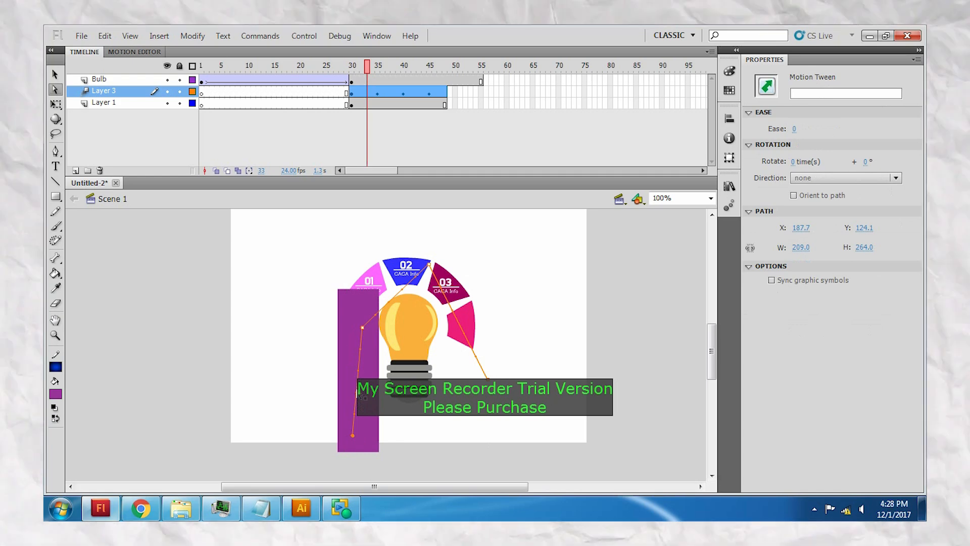
{"action": "right_click", "coordinate": [362, 328]}
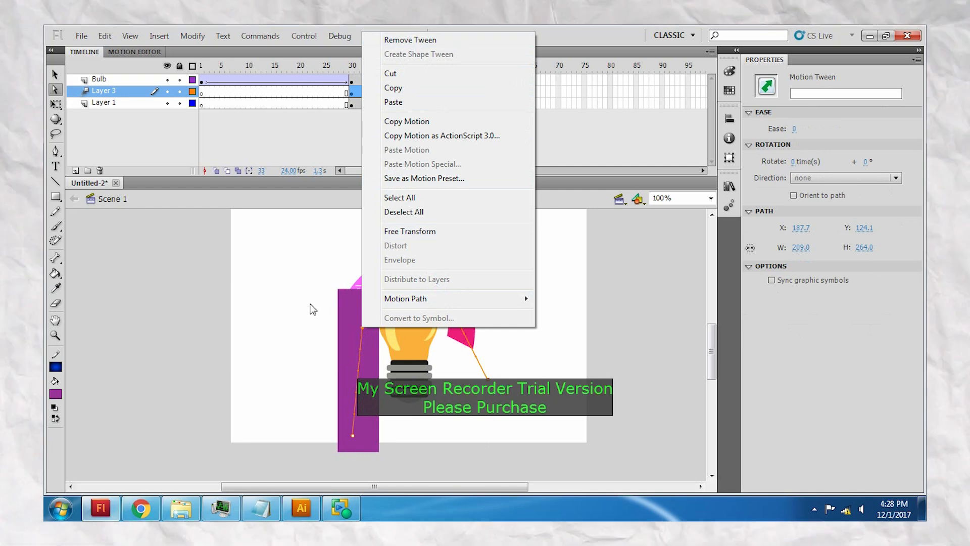
{"action": "left_click", "coordinate": [308, 306]}
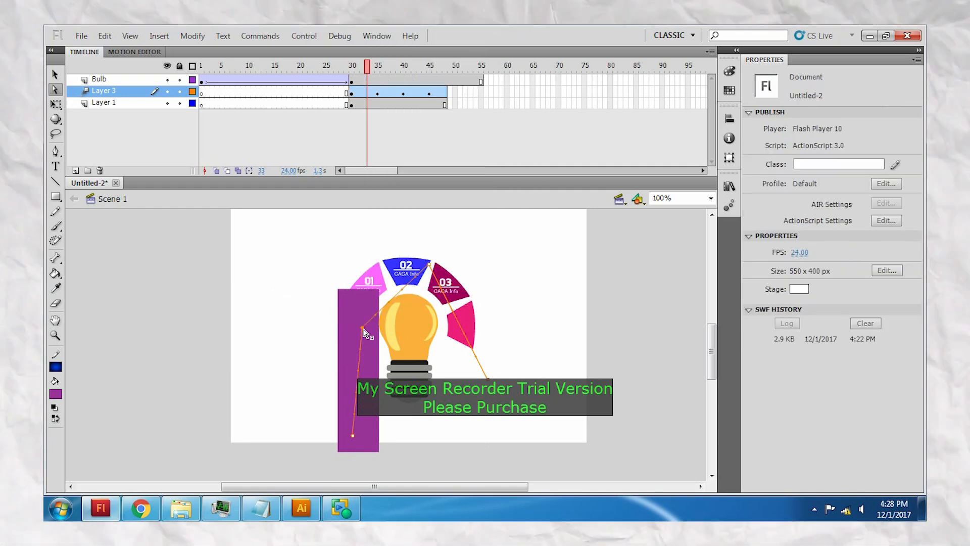
{"action": "left_click_drag", "start_coordinate": [355, 325], "coordinate": [354, 324]}
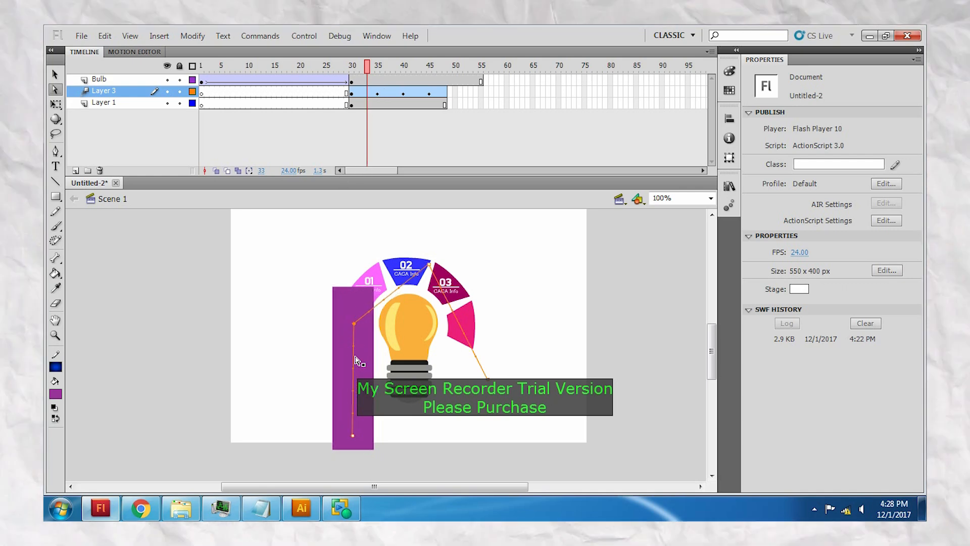
{"action": "left_click", "coordinate": [356, 353]}
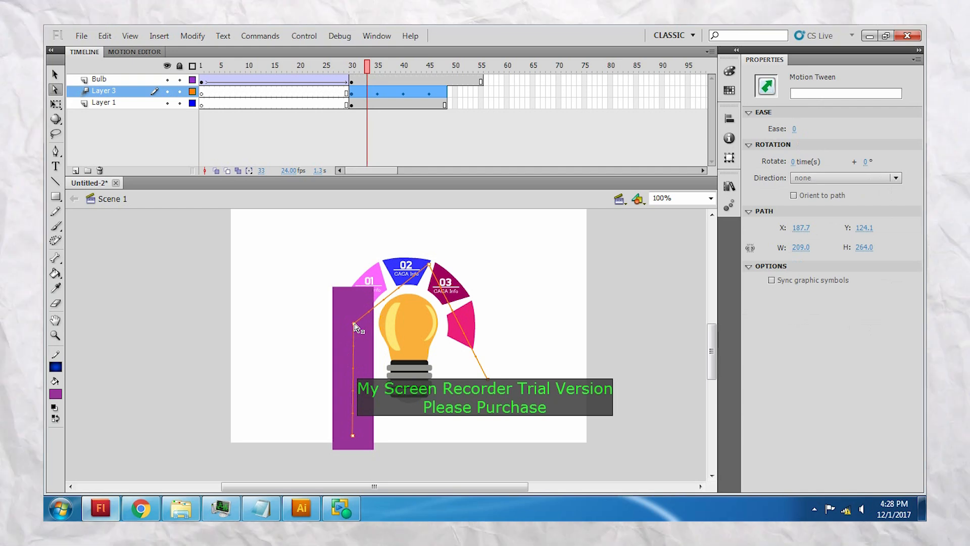
{"action": "right_click", "coordinate": [356, 325]}
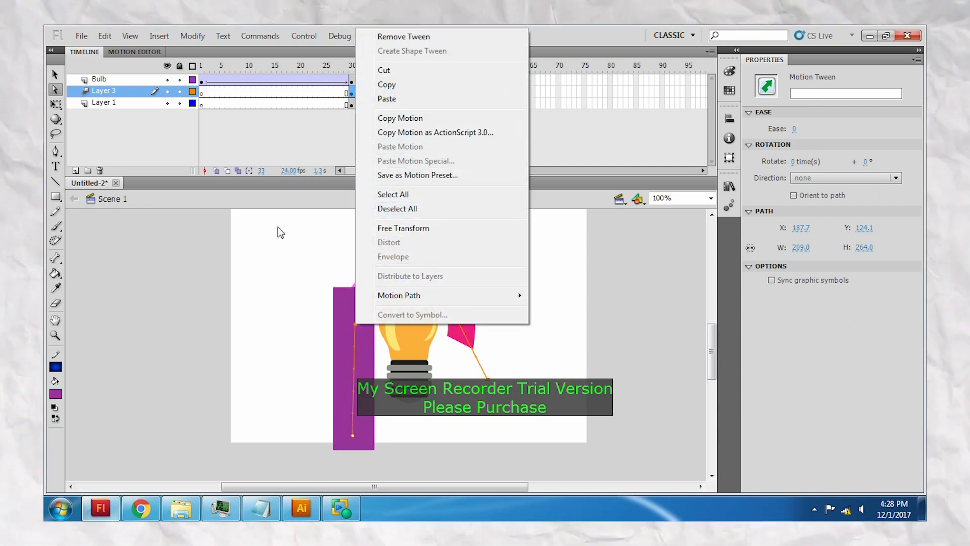
{"action": "left_click", "coordinate": [312, 294]}
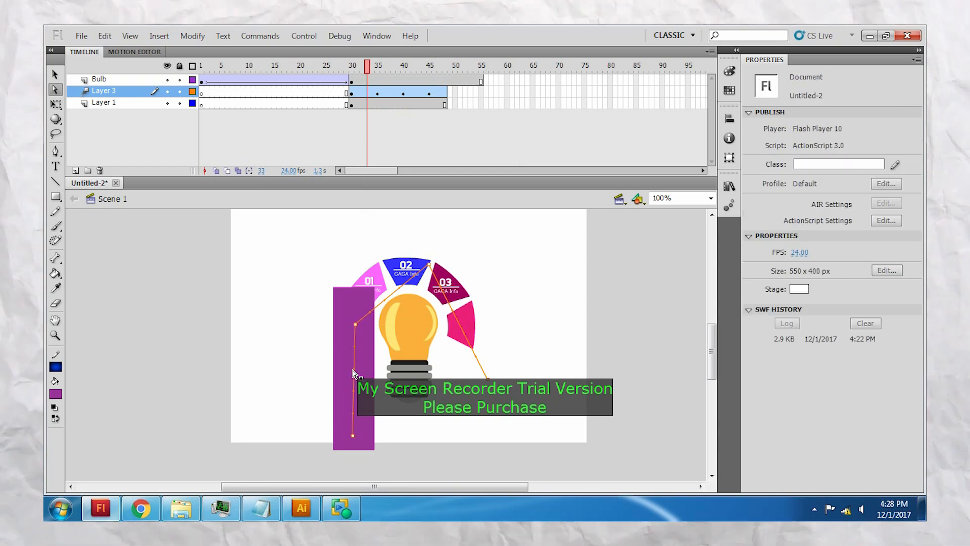
{"action": "left_click", "coordinate": [355, 372]}
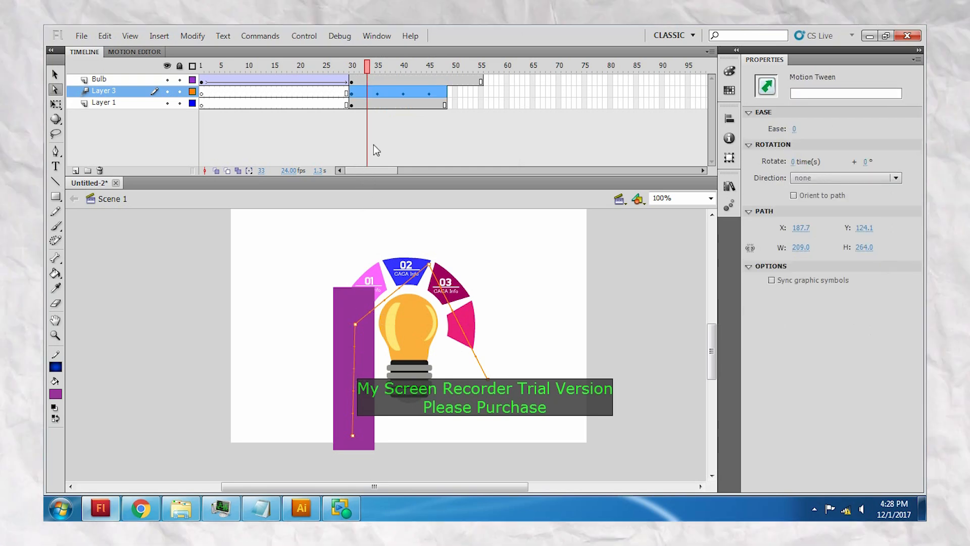
- Nudge Layer 3's whole motion path slightly left, keeping the playhead at frame 33
{"action": "key", "text": "Left"}
{"action": "key", "text": "Left"}
{"action": "key", "text": "Left"}
{"action": "key", "text": "Left"}
{"action": "key", "text": "Left"}
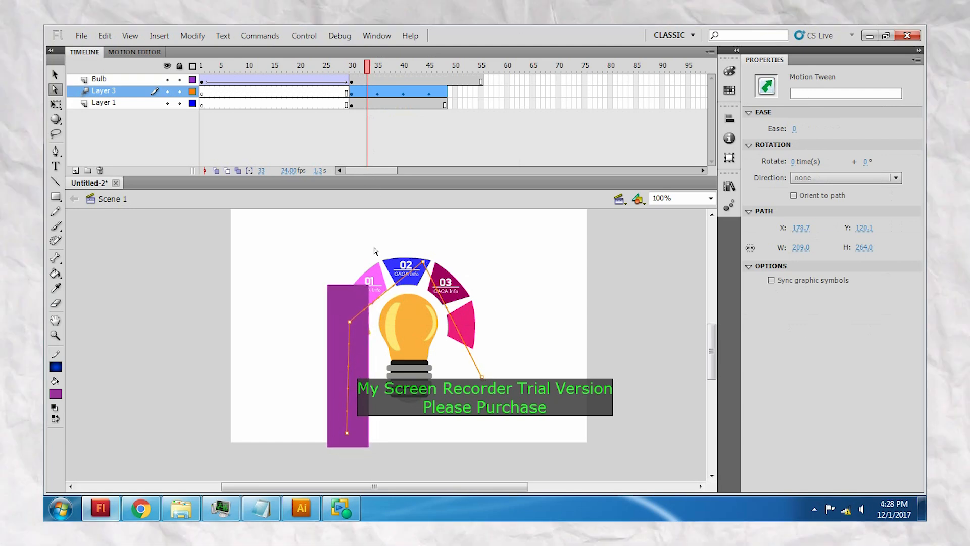
- At frame 33, move the purple rectangle farther left of the bulb and bend the left part of its motion path into a curve
{"action": "left_click", "coordinate": [365, 338]}
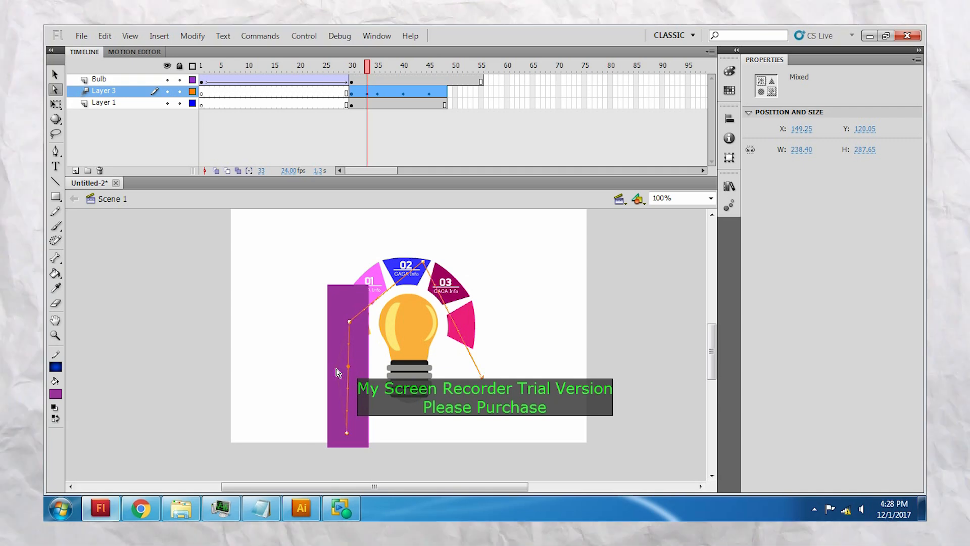
{"action": "left_click_drag", "start_coordinate": [348, 366], "coordinate": [335, 367]}
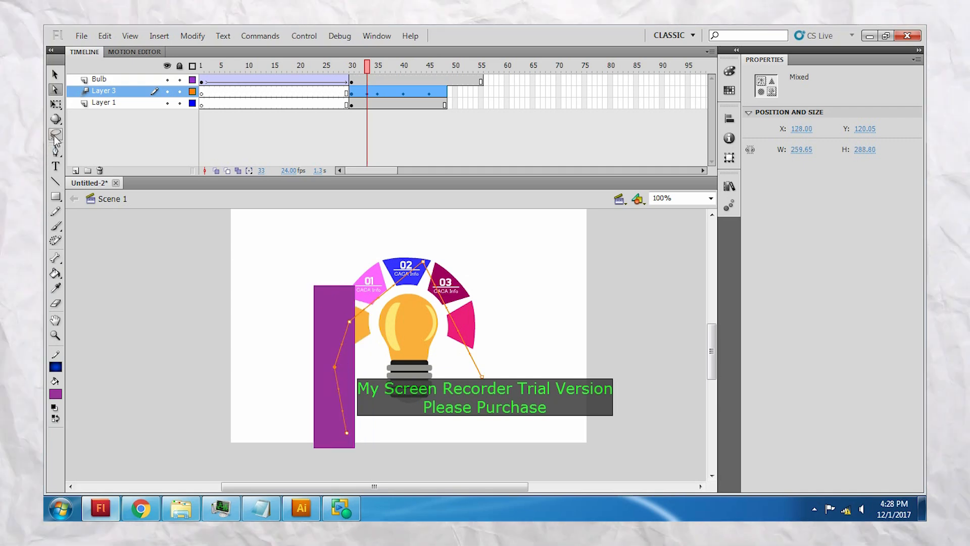
{"action": "left_click", "coordinate": [260, 297]}
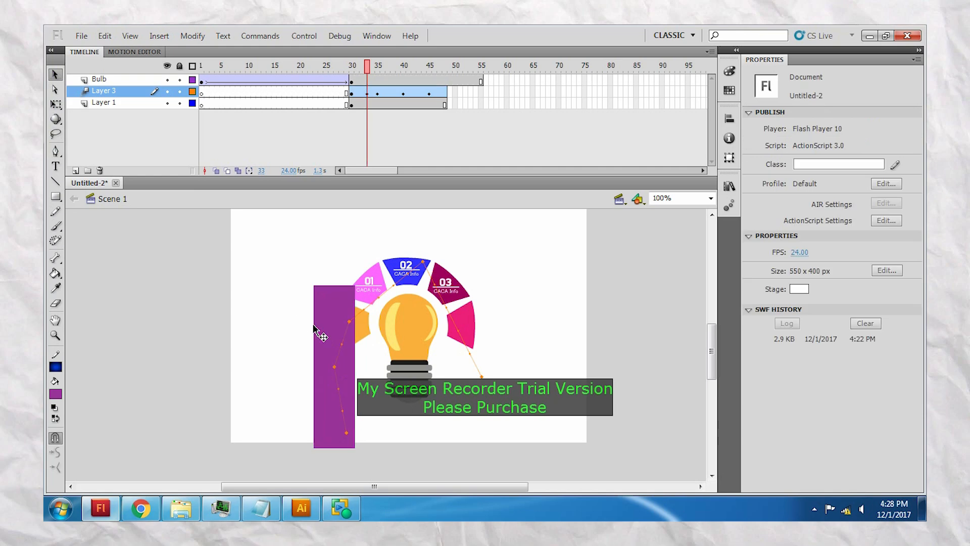
{"action": "left_click", "coordinate": [343, 346]}
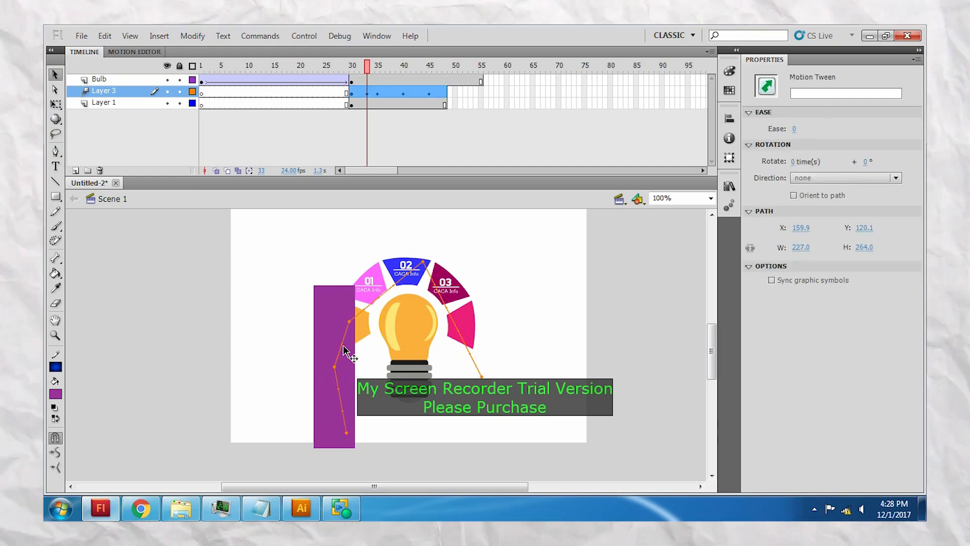
{"action": "left_click", "coordinate": [351, 357]}
{"action": "left_click_drag", "start_coordinate": [343, 348], "coordinate": [341, 347]}
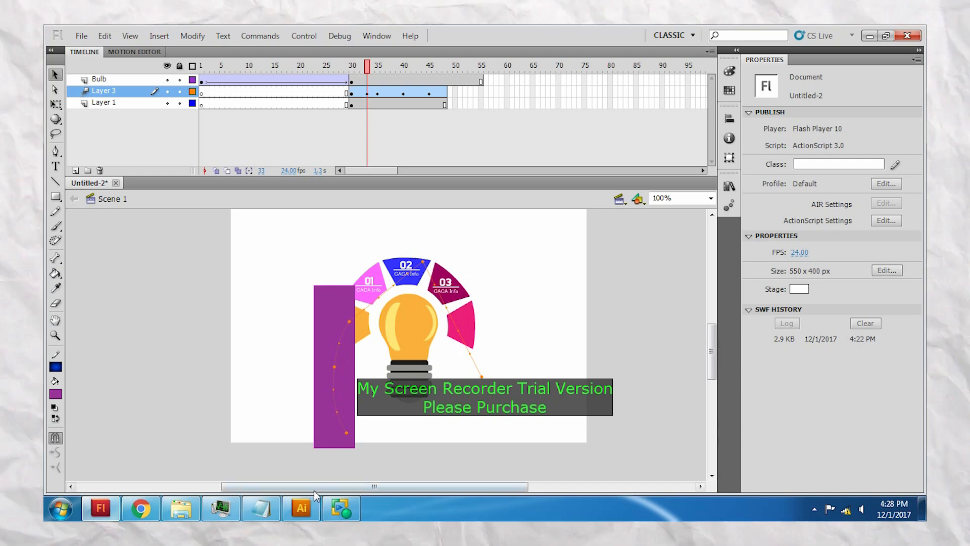
- Shift the purple rectangle's frame 35 path point slightly up and left, and curve the path's right side outward around the bulb at frame 45
{"action": "left_click_drag", "start_coordinate": [314, 488], "coordinate": [295, 486]}
{"action": "mouse_move", "coordinate": [365, 77]}
{"action": "left_mouse_down"}
{"action": "mouse_move", "coordinate": [352, 76]}
{"action": "mouse_move", "coordinate": [390, 77]}
{"action": "mouse_move", "coordinate": [378, 76]}
{"action": "left_mouse_up"}
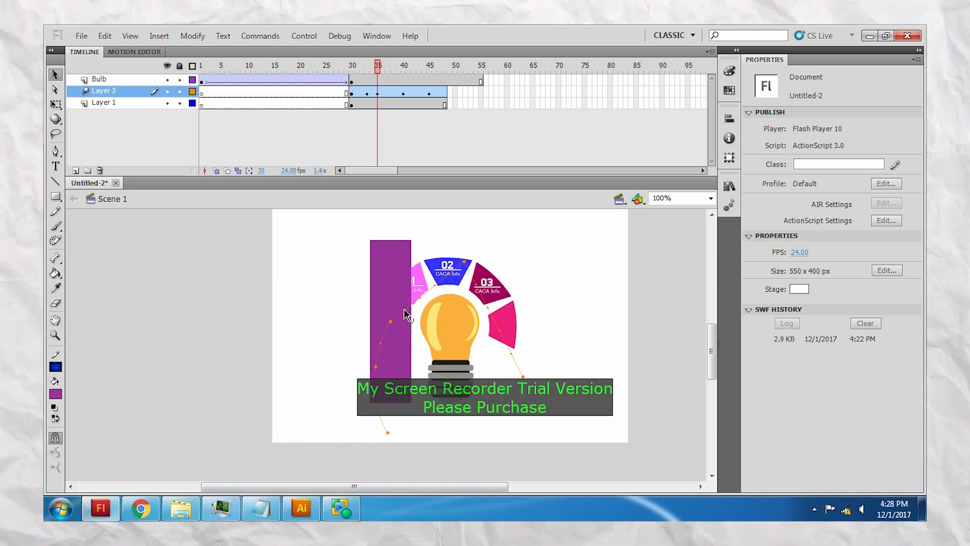
{"action": "left_click_drag", "start_coordinate": [404, 310], "coordinate": [392, 326]}
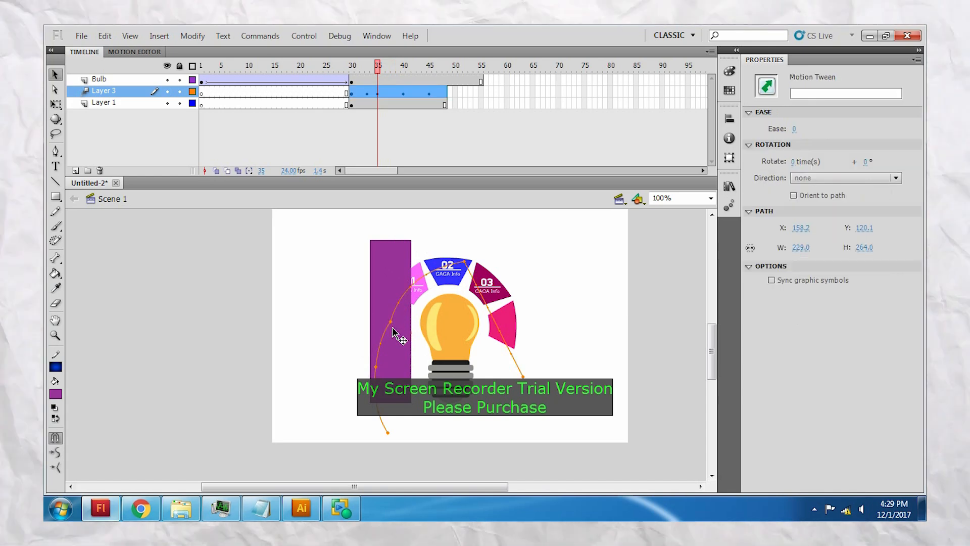
{"action": "left_click", "coordinate": [362, 321]}
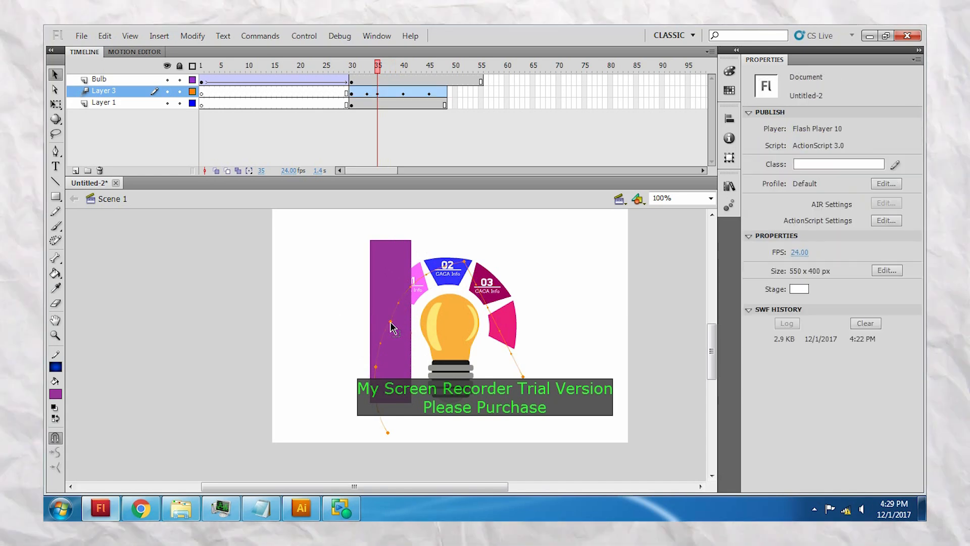
{"action": "left_click_drag", "start_coordinate": [384, 320], "coordinate": [385, 318]}
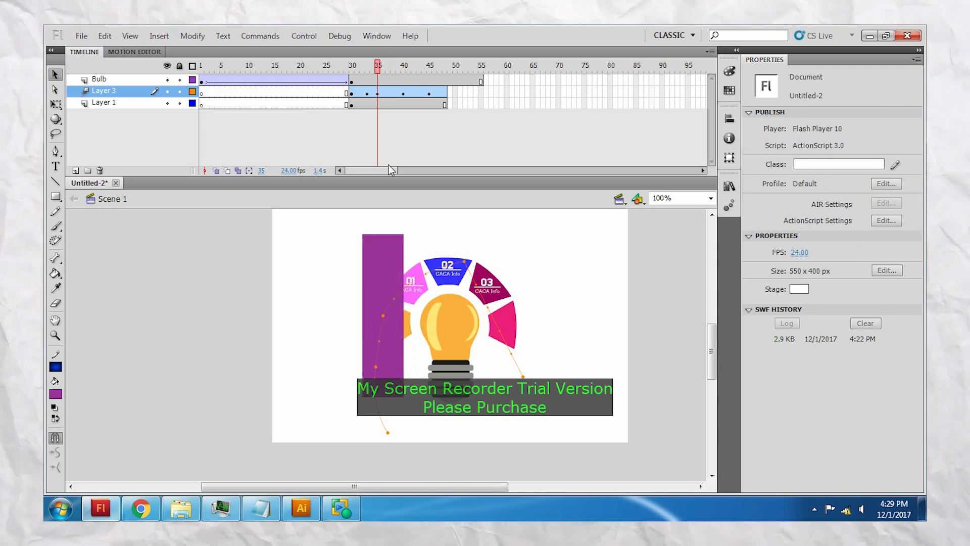
{"action": "left_click_drag", "start_coordinate": [383, 69], "coordinate": [432, 95]}
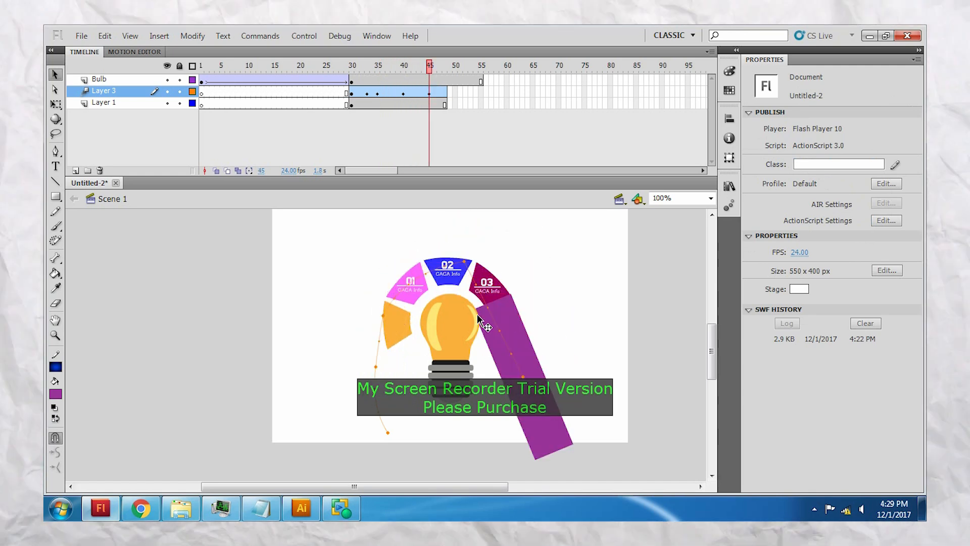
{"action": "left_click_drag", "start_coordinate": [489, 312], "coordinate": [513, 305]}
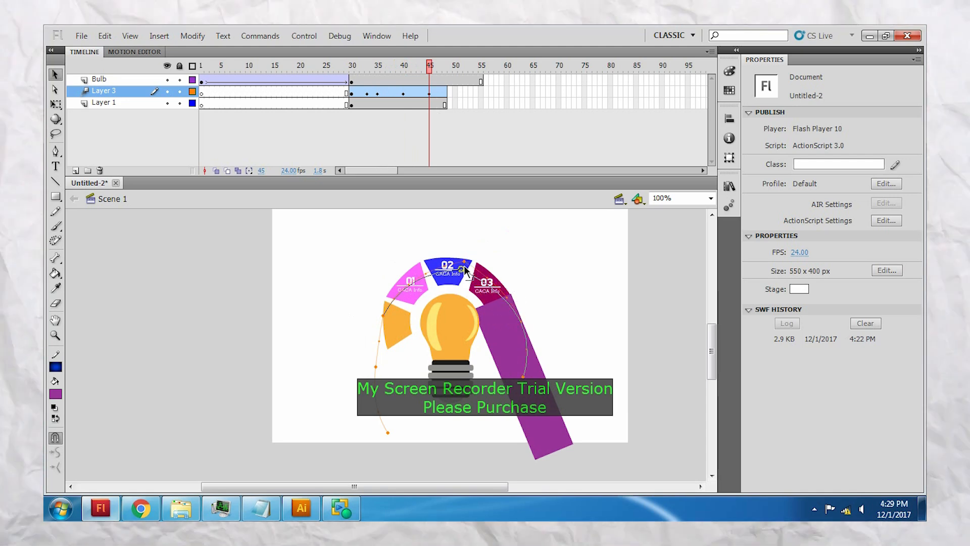
- Extend Layer 1's frames to frame 55
{"action": "left_click_drag", "start_coordinate": [430, 66], "coordinate": [459, 94]}
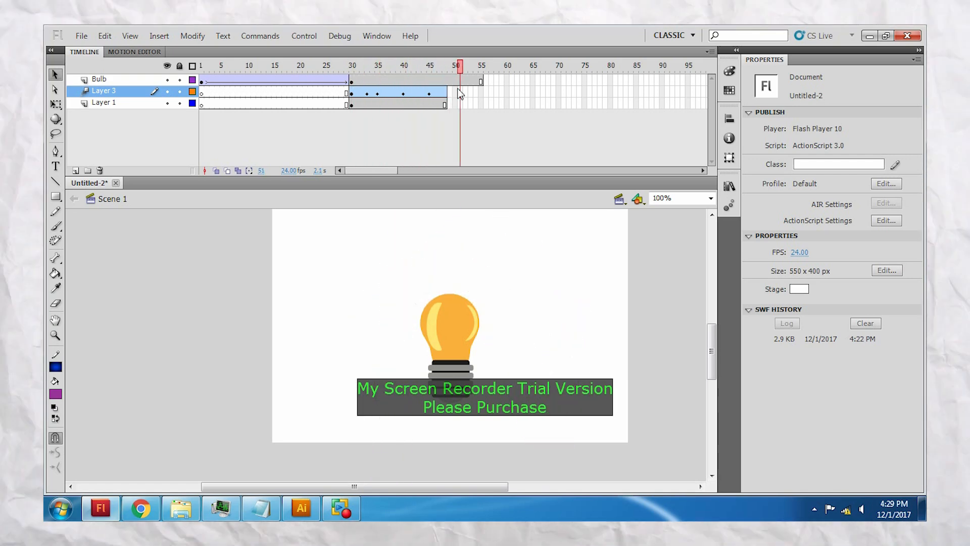
{"action": "left_click", "coordinate": [480, 104]}
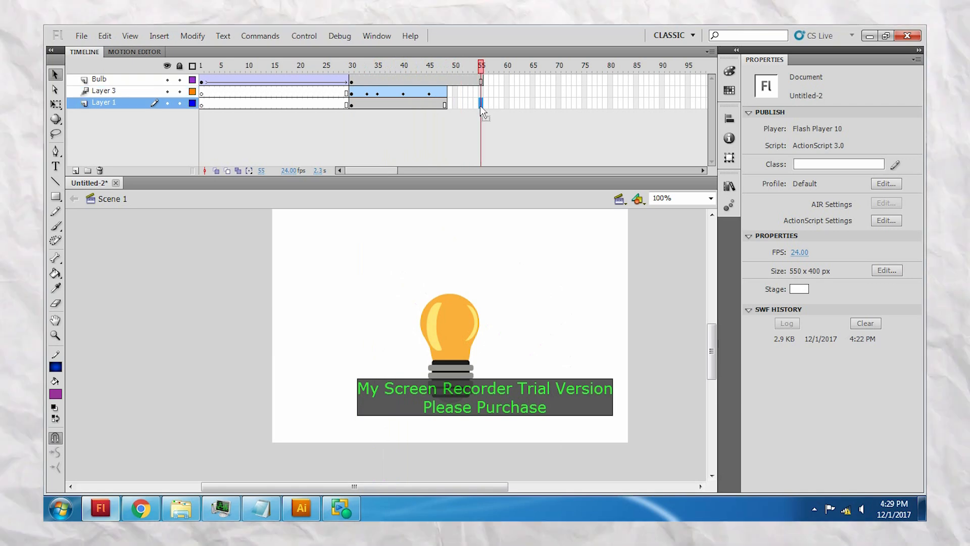
{"action": "key", "text": "F5"}
- At frame 30, try moving the purple rectangle up over the yellow segment, and undo the move
{"action": "left_click_drag", "start_coordinate": [490, 73], "coordinate": [352, 76]}
{"action": "left_click", "coordinate": [379, 324]}
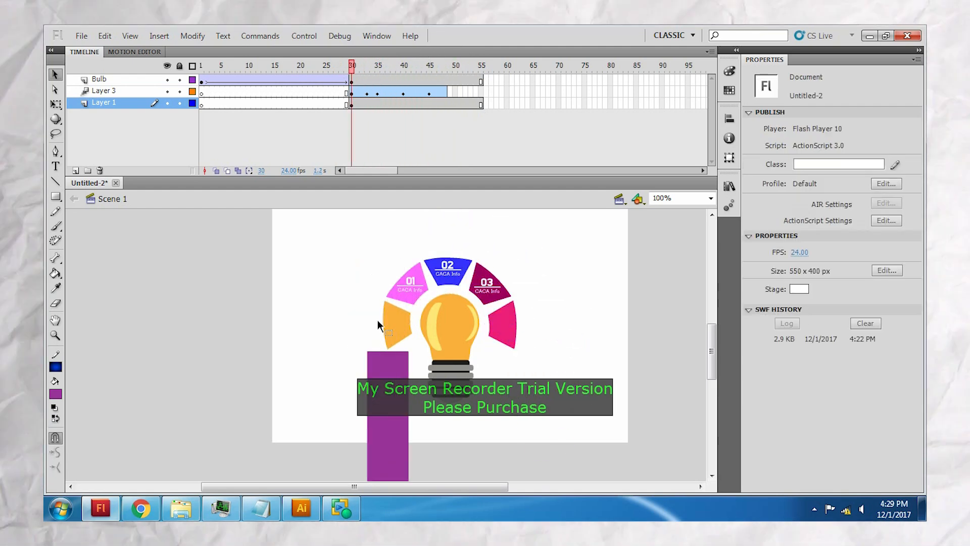
{"action": "left_click", "coordinate": [386, 364]}
{"action": "left_click_drag", "start_coordinate": [385, 364], "coordinate": [404, 295]}
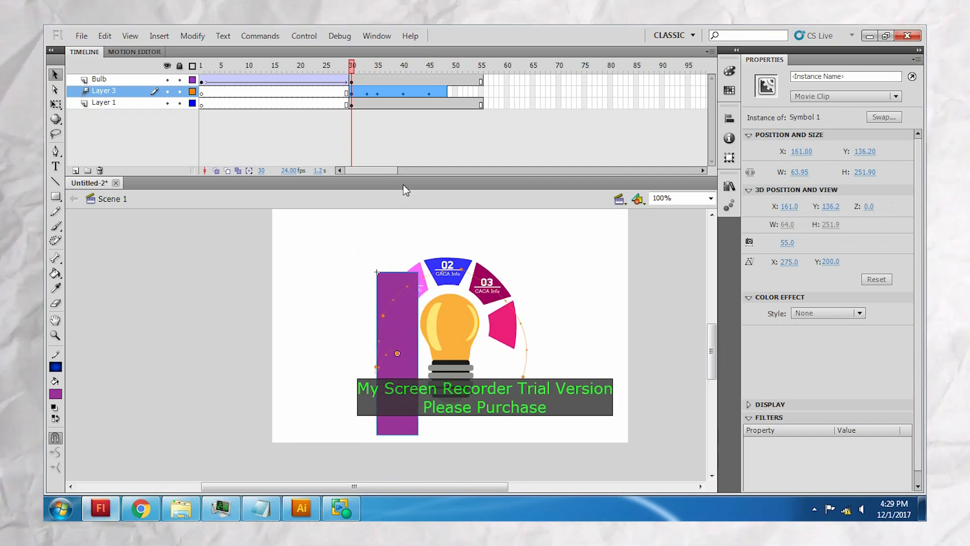
{"action": "key", "text": "ctrl+z"}
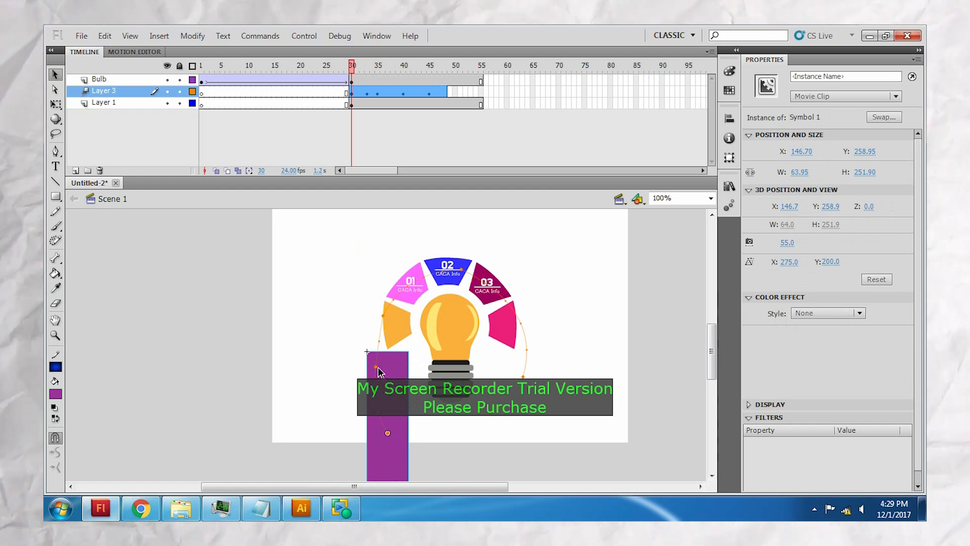
- Slightly reshape the left side of the purple rectangle's motion path beside the yellow segment
{"action": "mouse_move", "coordinate": [378, 367]}
{"action": "left_mouse_down"}
{"action": "mouse_move", "coordinate": [365, 370]}
{"action": "mouse_move", "coordinate": [376, 370]}
{"action": "left_mouse_up"}
{"action": "mouse_move", "coordinate": [381, 334]}
{"action": "left_mouse_down"}
{"action": "mouse_move", "coordinate": [369, 335]}
{"action": "mouse_move", "coordinate": [378, 337]}
{"action": "left_mouse_up"}
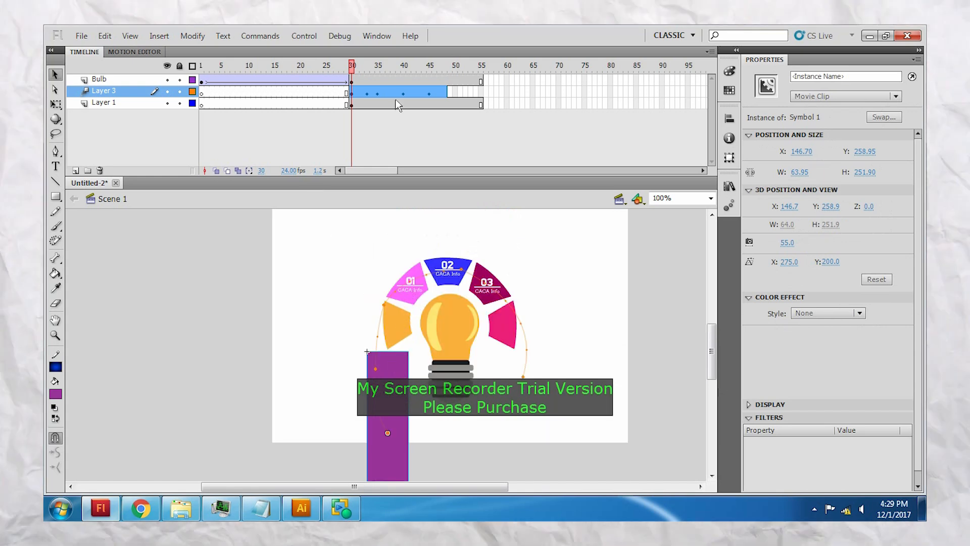
- Turn Layer 3 into a mask for Layer 1 and scrub between frames 30 and 51 to check the reveal
{"action": "right_click", "coordinate": [123, 90]}
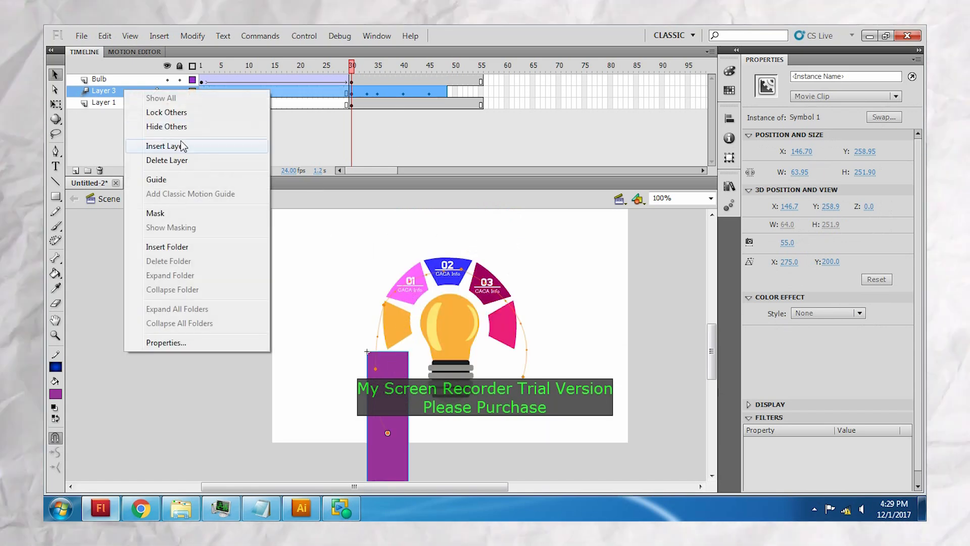
{"action": "left_click", "coordinate": [156, 213]}
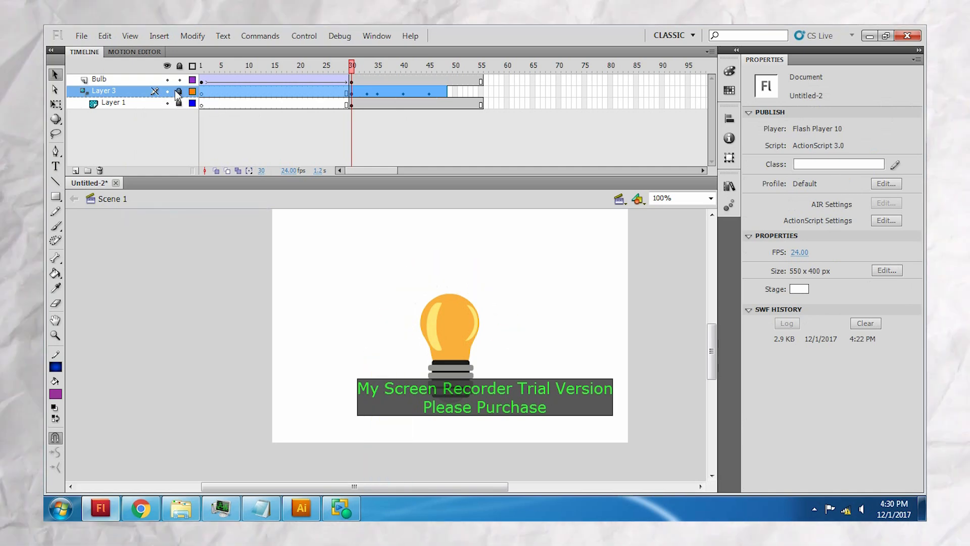
{"action": "left_click_drag", "start_coordinate": [353, 67], "coordinate": [462, 88]}
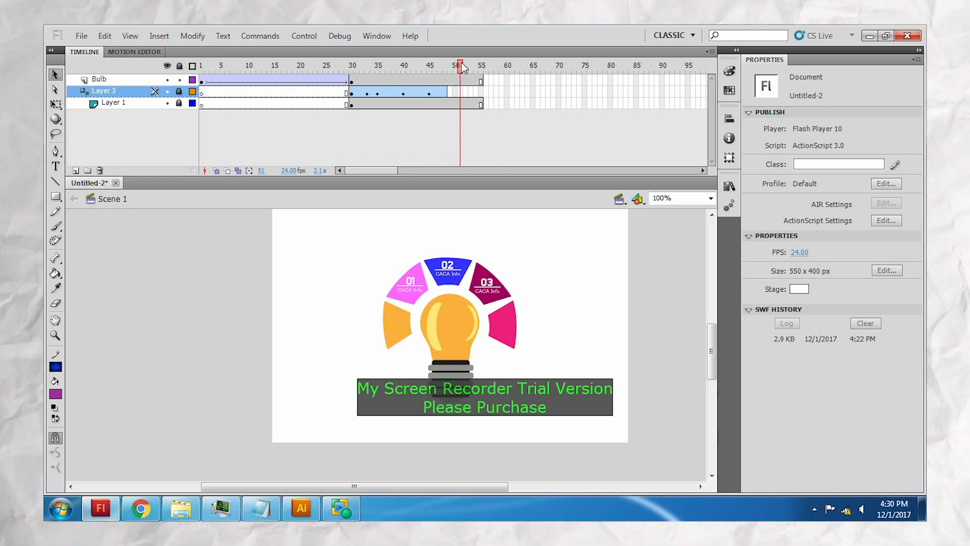
{"action": "left_click", "coordinate": [372, 69]}
{"action": "mouse_move", "coordinate": [372, 71]}
{"action": "left_mouse_down"}
{"action": "mouse_move", "coordinate": [353, 71]}
{"action": "mouse_move", "coordinate": [357, 80]}
{"action": "left_mouse_up"}
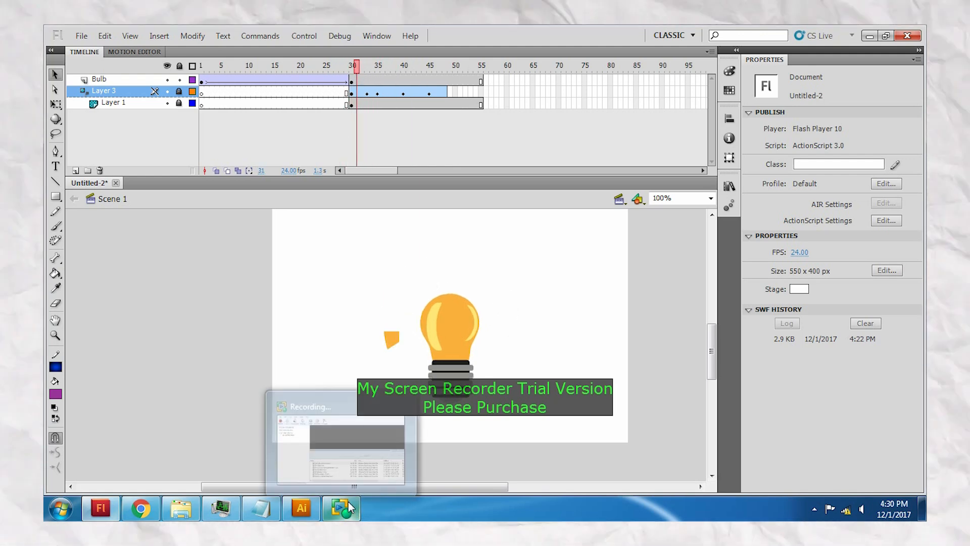
{"action": "left_click_drag", "start_coordinate": [354, 68], "coordinate": [459, 68]}
- Turn off the mask setting on Layer 3 and unlock that layer
{"action": "right_click", "coordinate": [138, 91]}
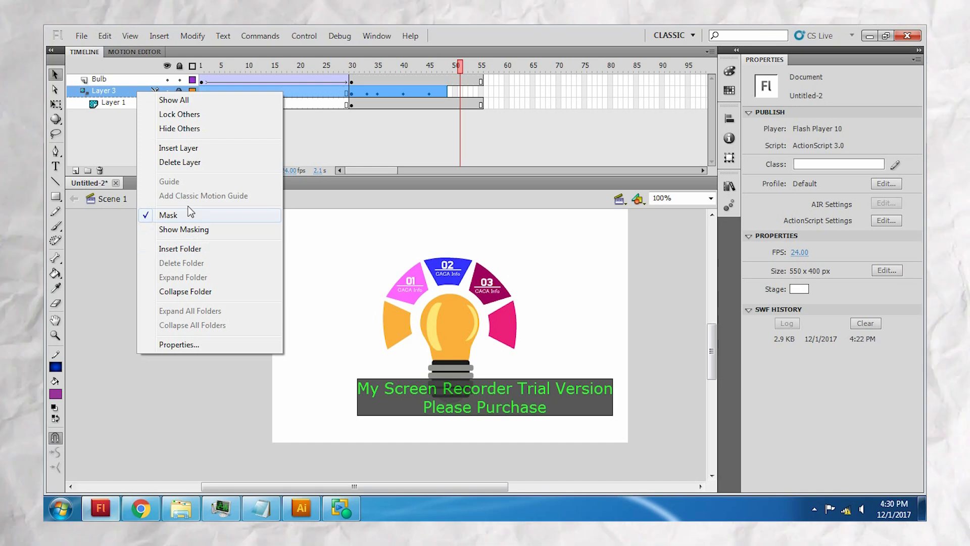
{"action": "left_click", "coordinate": [185, 215]}
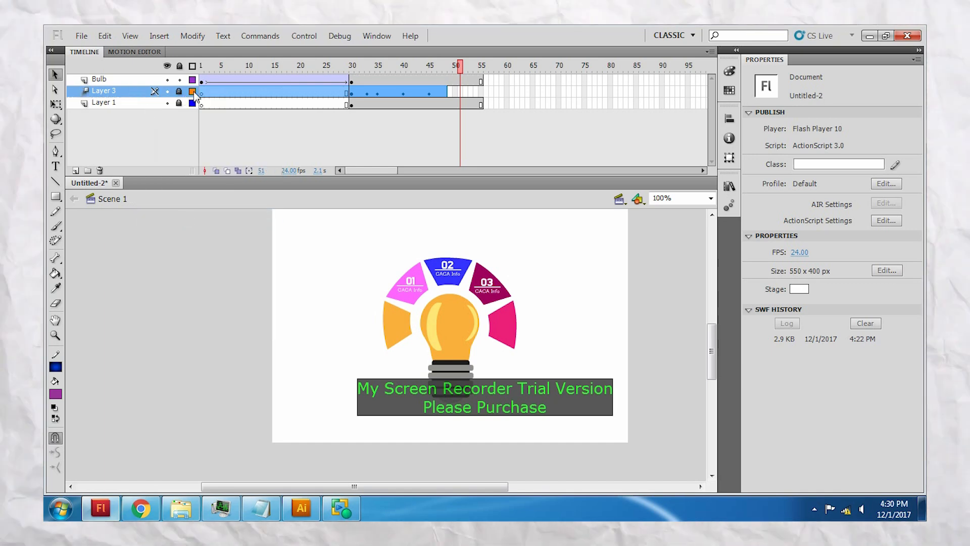
{"action": "left_click", "coordinate": [179, 91]}
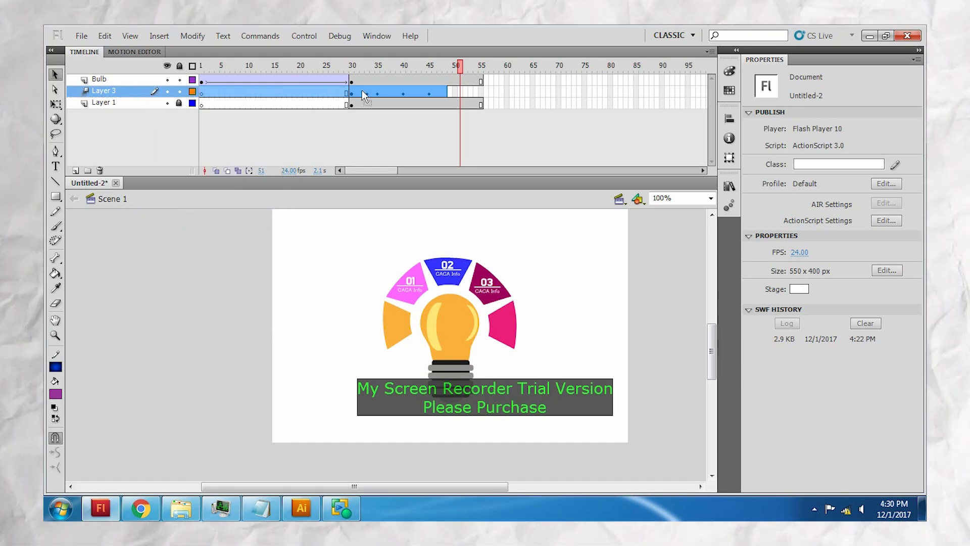
- Remove the motion tween from the purple rectangle's frames on Layer 3
{"action": "left_click", "coordinate": [362, 92]}
{"action": "left_click_drag", "start_coordinate": [451, 91], "coordinate": [358, 95]}
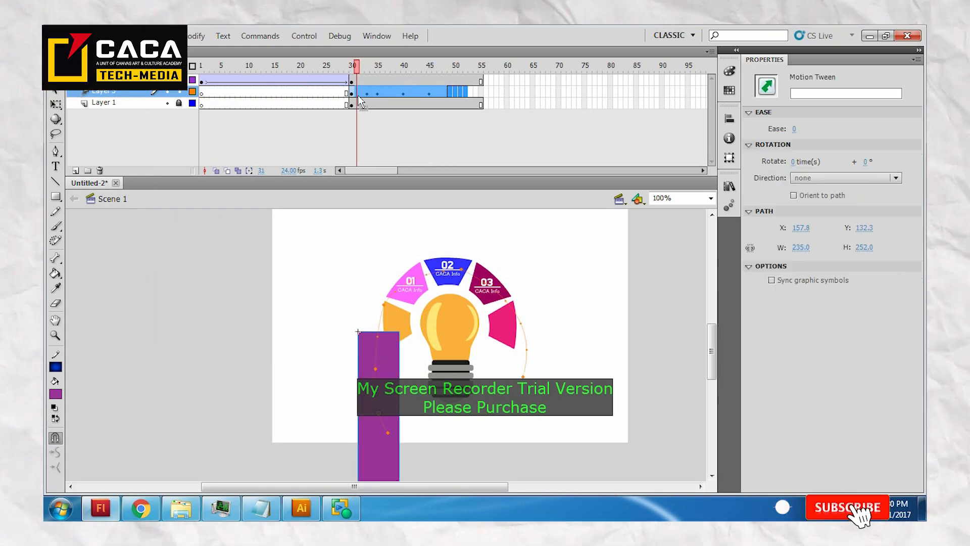
{"action": "right_click", "coordinate": [360, 97]}
{"action": "left_click", "coordinate": [404, 101]}
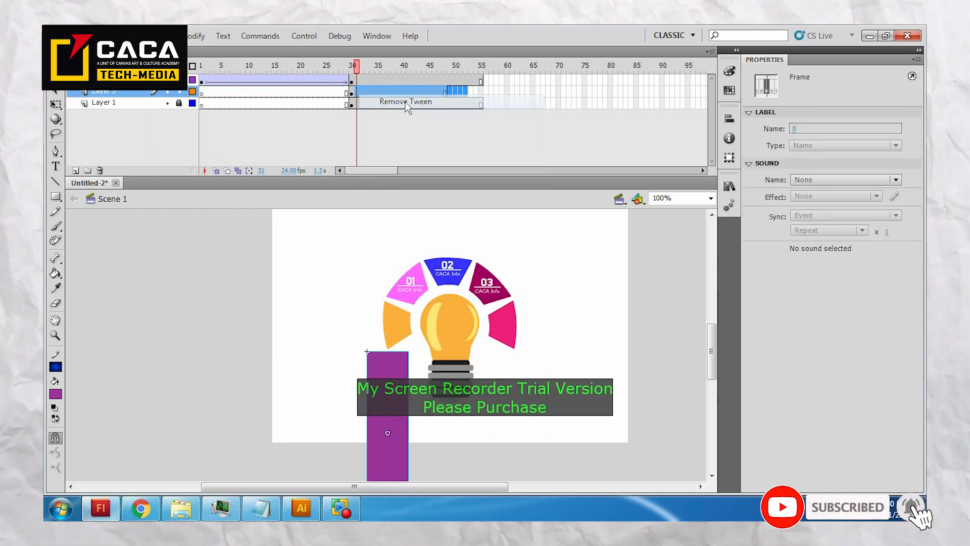
- Extend Layer 3's frames to frame 55
{"action": "left_click", "coordinate": [444, 91]}
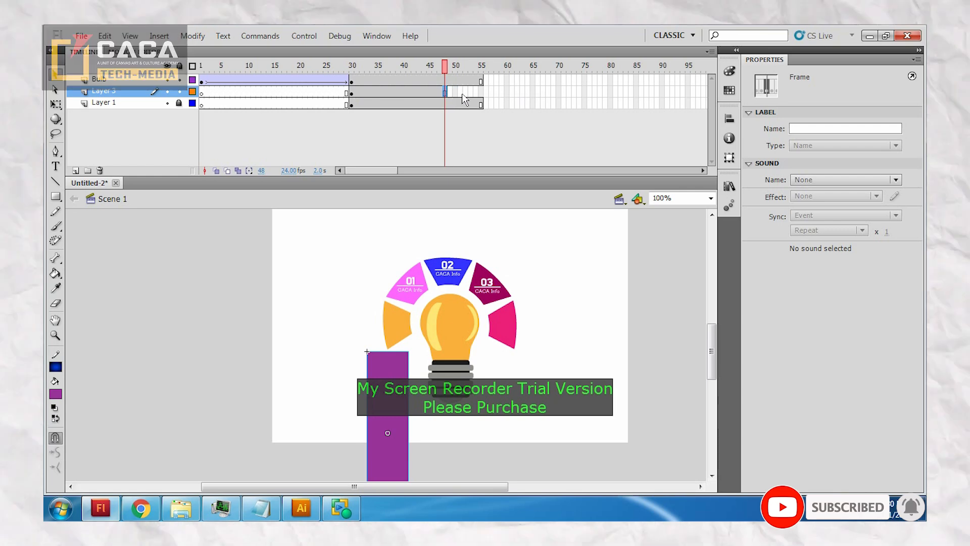
{"action": "left_click", "coordinate": [481, 93]}
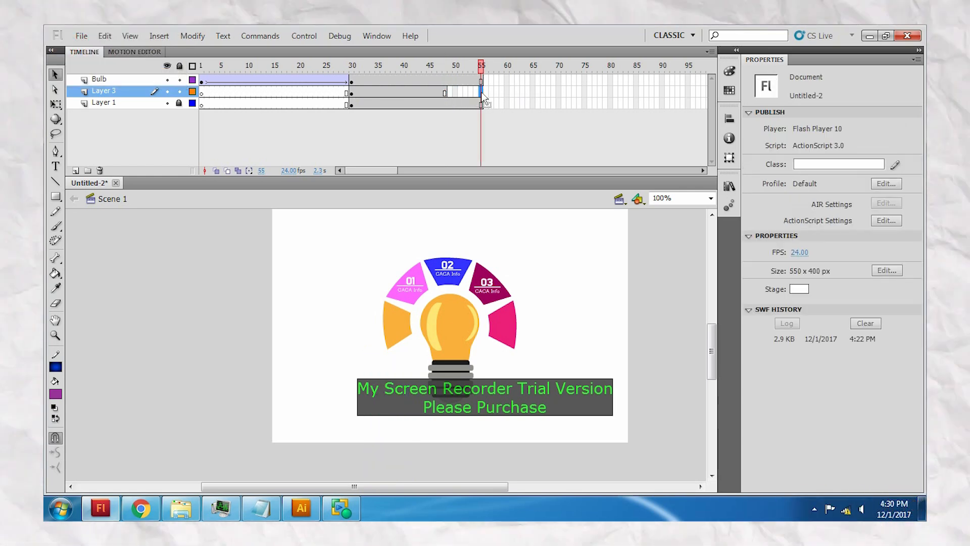
{"action": "key", "text": "F5"}
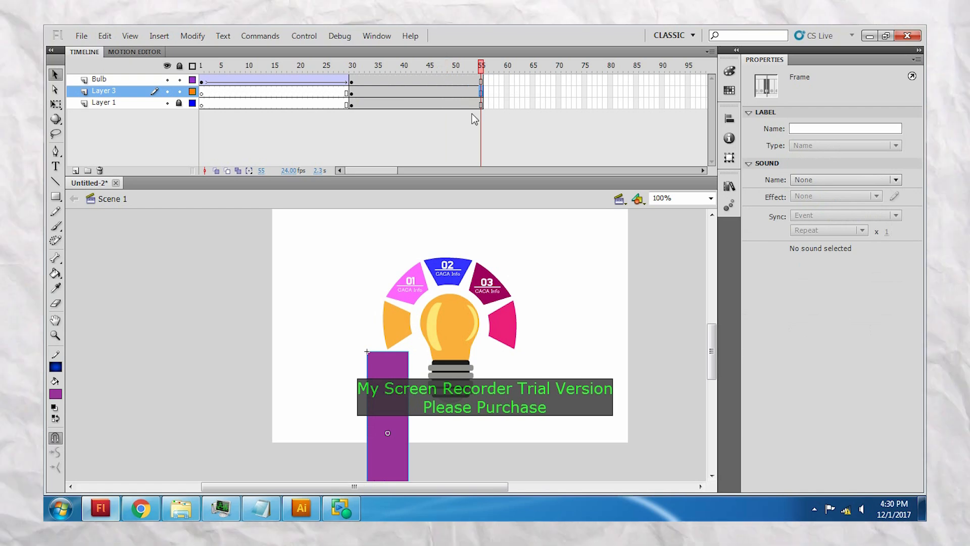
- Shorten the purple rectangle at frame 30 on Layer 3 to a height of about 82 px
{"action": "key", "text": "Return"}
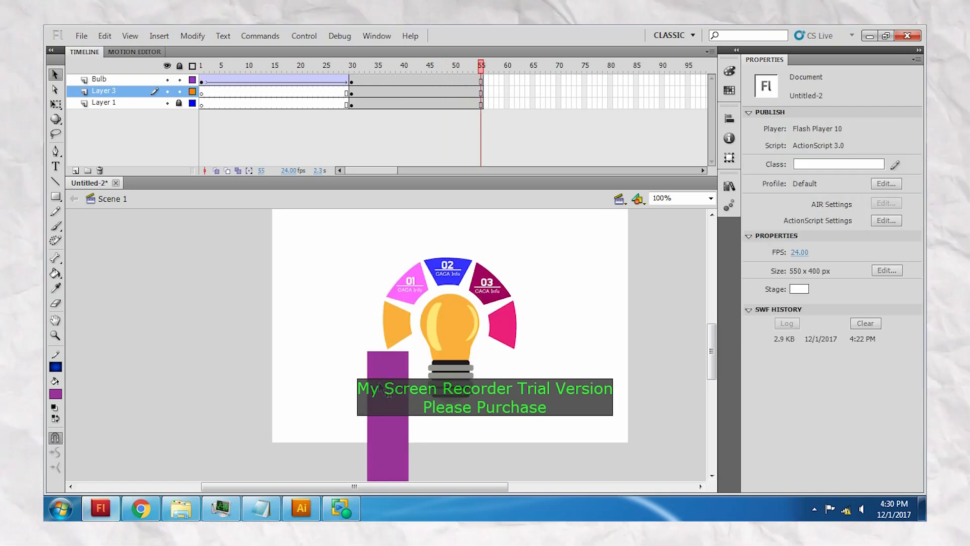
{"action": "left_click", "coordinate": [479, 93]}
{"action": "left_click", "coordinate": [467, 66]}
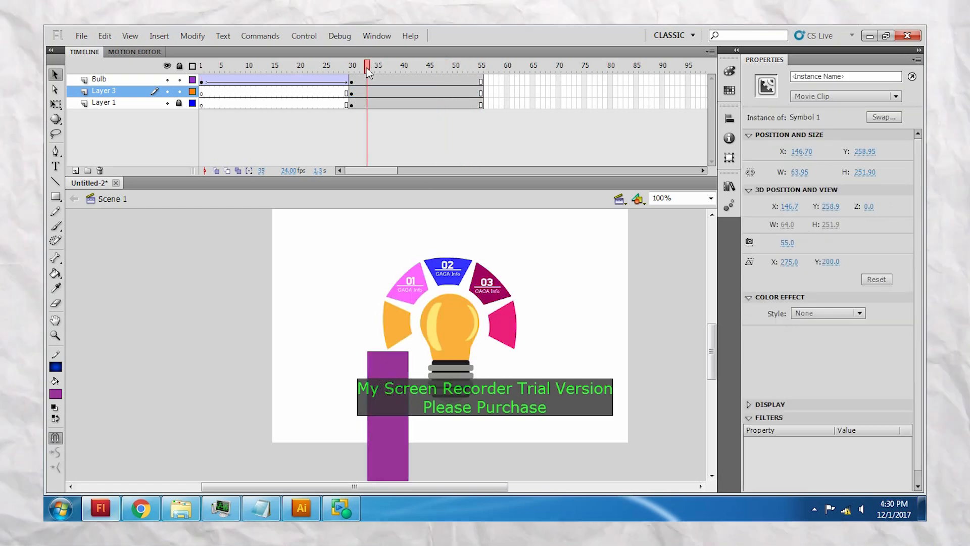
{"action": "left_click", "coordinate": [386, 373]}
{"action": "scroll", "coordinate": [386, 369], "scroll_direction": "down", "scroll_amount": 3}
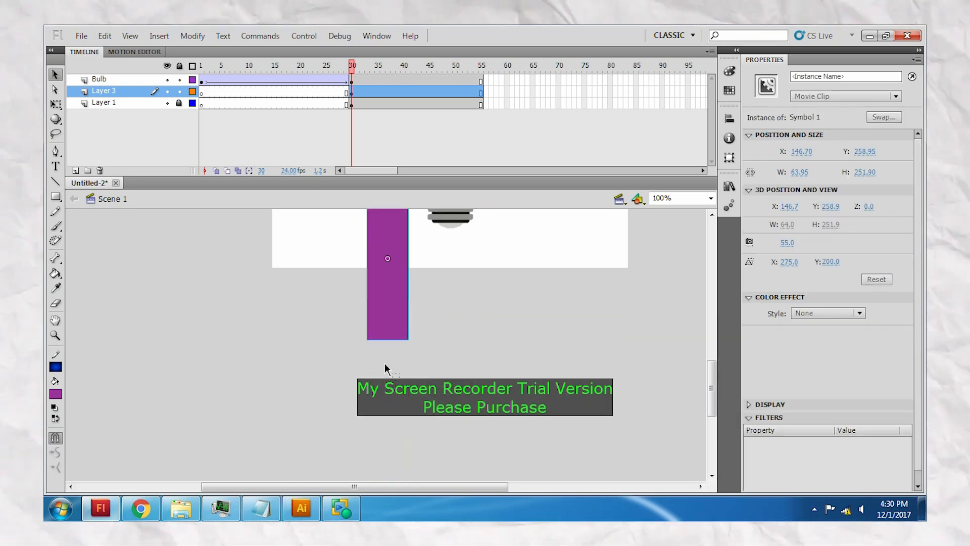
{"action": "scroll", "coordinate": [386, 368], "scroll_direction": "up", "scroll_amount": 2}
{"action": "key", "text": "a"}
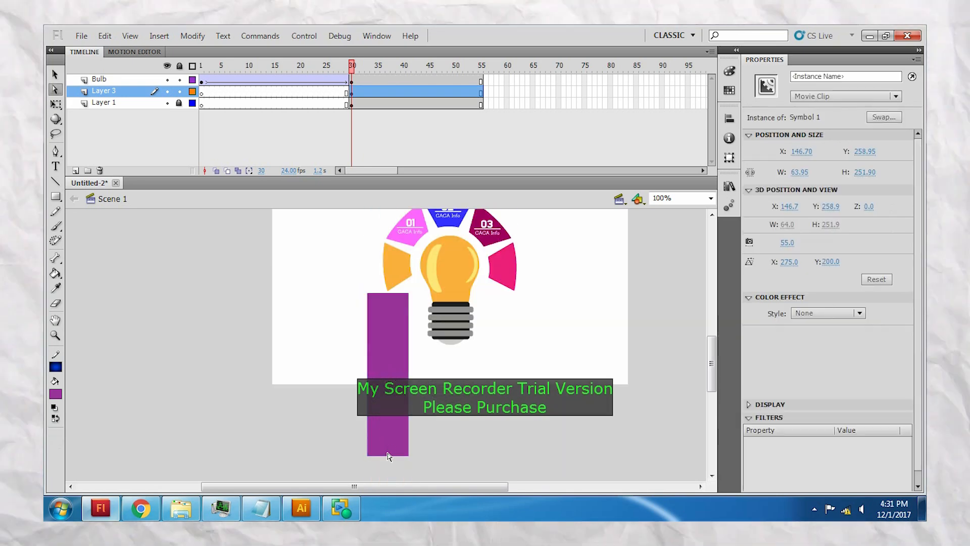
{"action": "key", "text": "q"}
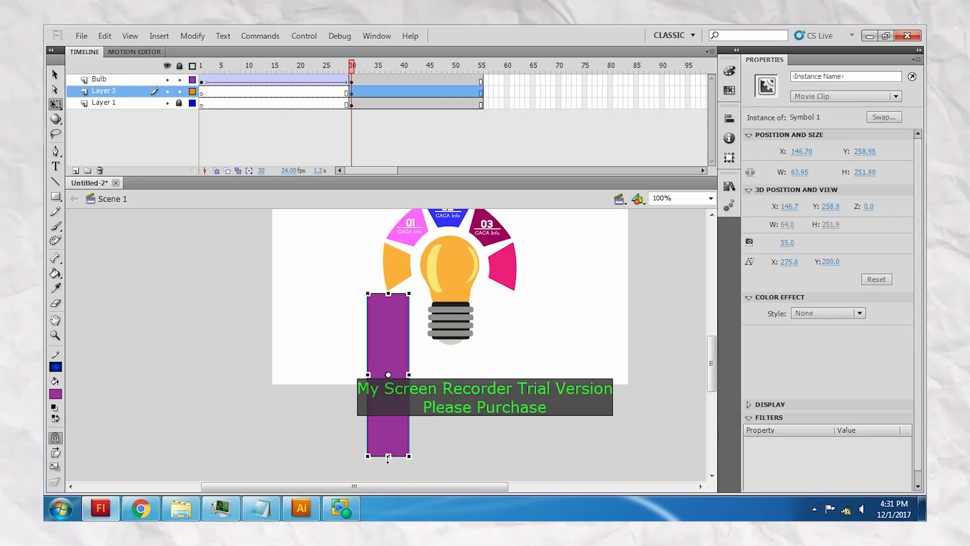
{"action": "left_click_drag", "start_coordinate": [388, 456], "coordinate": [391, 319]}
{"action": "scroll", "coordinate": [422, 235], "scroll_direction": "up", "scroll_amount": 1}
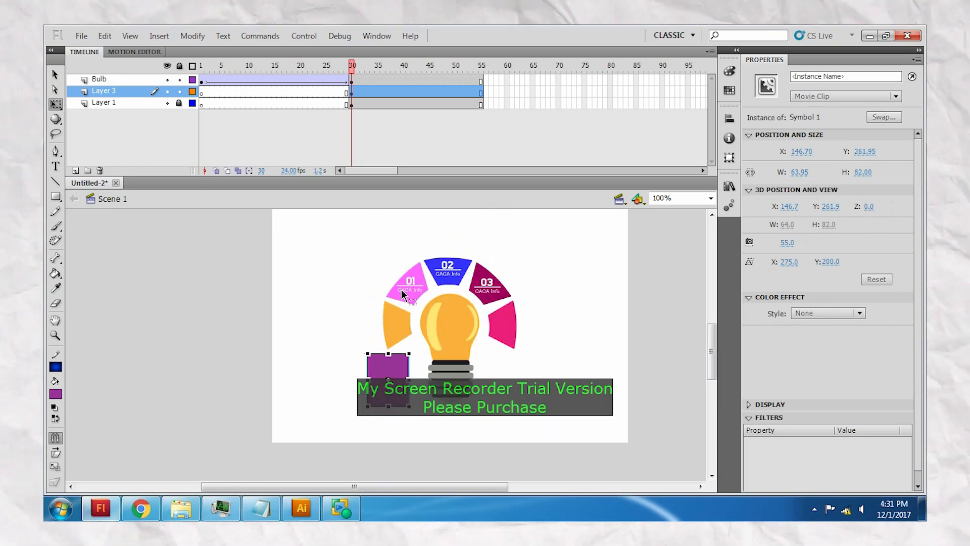
- Position the shortened rectangle at frame 30 just below the orange segment, at about X 160.7, Y 260
{"action": "left_click_drag", "start_coordinate": [391, 383], "coordinate": [398, 382]}
{"action": "key", "text": "Return"}
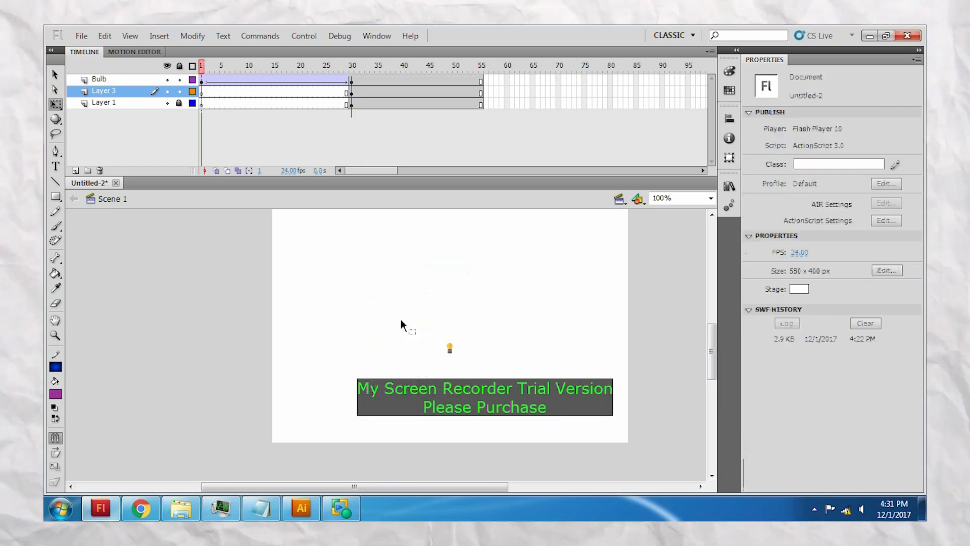
{"action": "left_click", "coordinate": [450, 66]}
{"action": "left_click_drag", "start_coordinate": [449, 66], "coordinate": [353, 76]}
{"action": "left_click", "coordinate": [352, 93]}
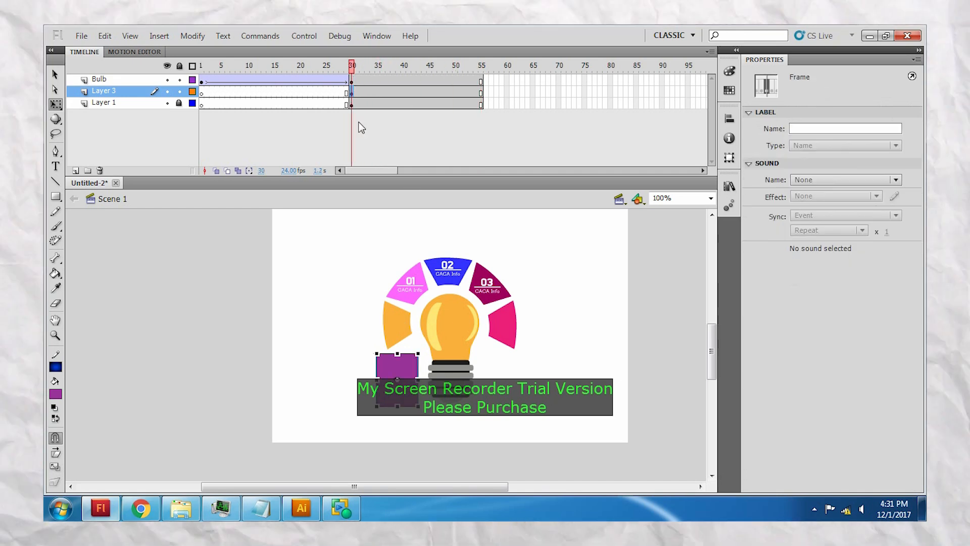
{"action": "mouse_move", "coordinate": [402, 367]}
{"action": "left_mouse_down"}
{"action": "mouse_move", "coordinate": [399, 354]}
{"action": "mouse_move", "coordinate": [399, 392]}
{"action": "mouse_move", "coordinate": [398, 368]}
{"action": "left_mouse_up"}
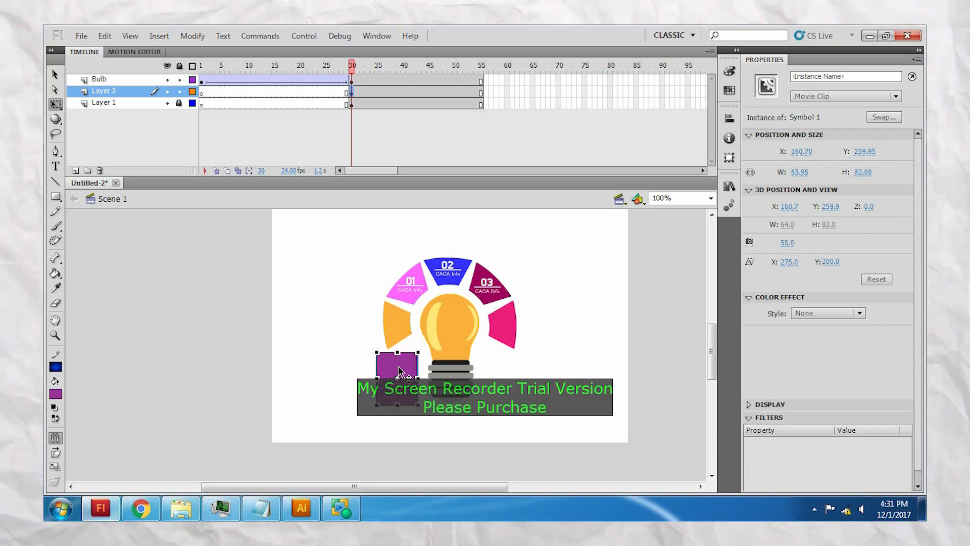
- Insert a Layer 3 keyframe at frame 31 and place a rectangle copy over the orange segment at about X 159.7, Y 183
{"action": "key", "text": "F6"}
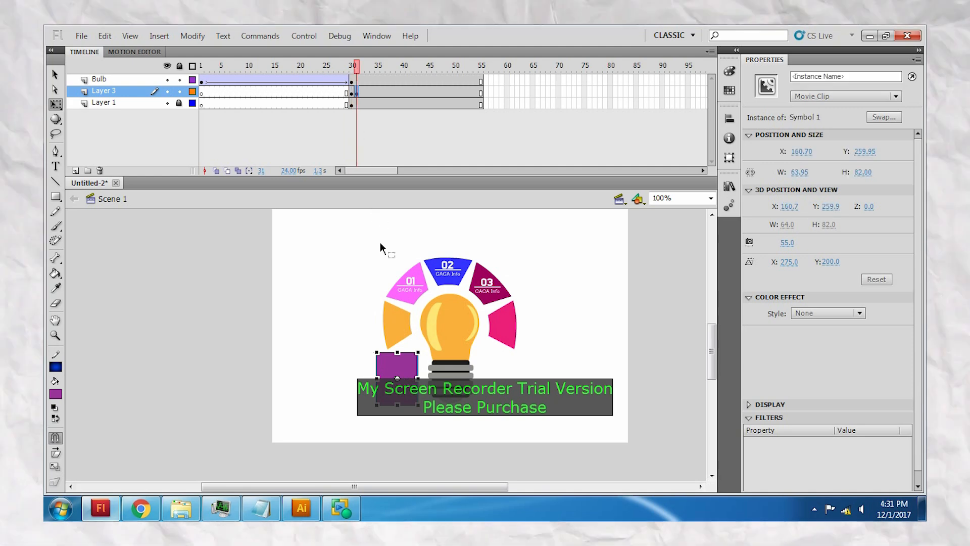
{"action": "left_click_drag", "start_coordinate": [403, 361], "coordinate": [403, 340]}
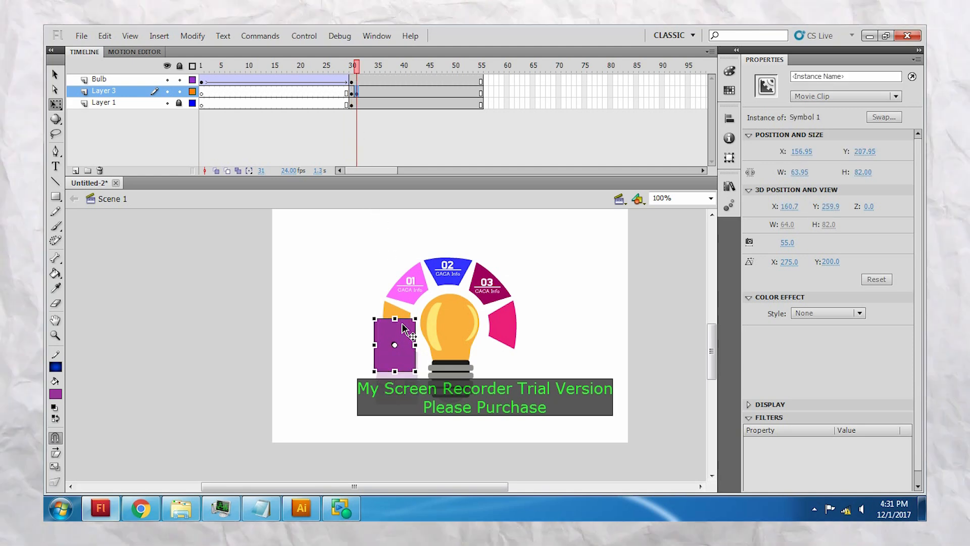
{"action": "key", "text": "ctrl+z"}
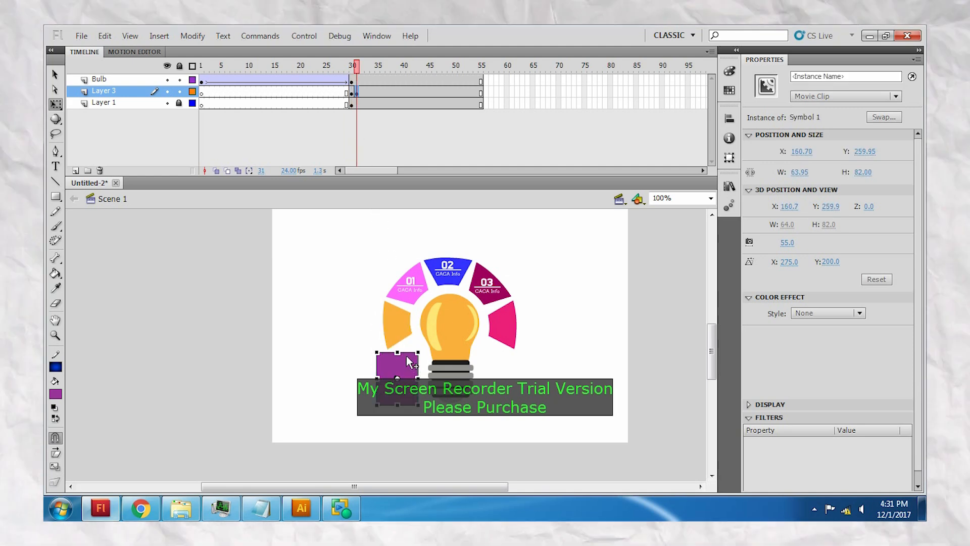
{"action": "left_click_drag", "start_coordinate": [405, 350], "coordinate": [411, 305]}
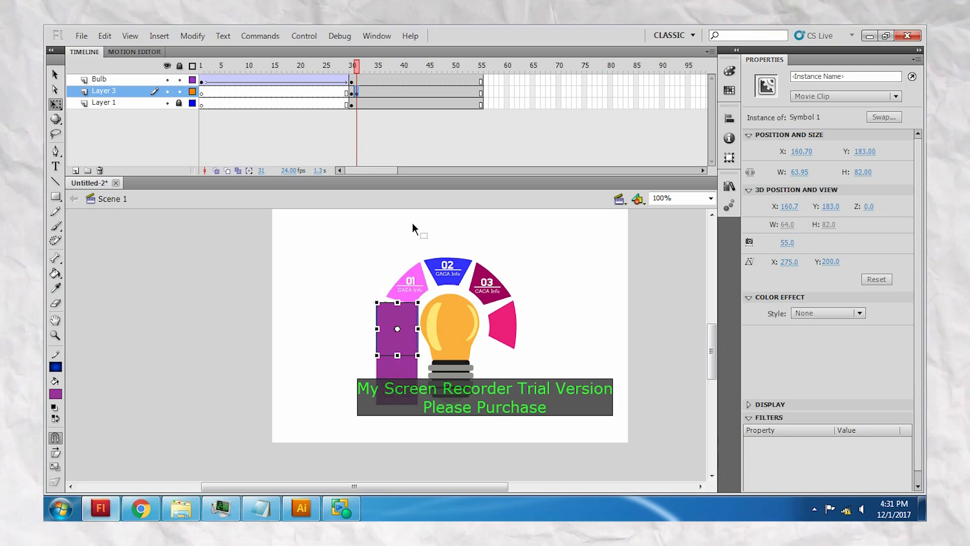
{"action": "left_click", "coordinate": [403, 229]}
{"action": "left_click", "coordinate": [398, 329]}
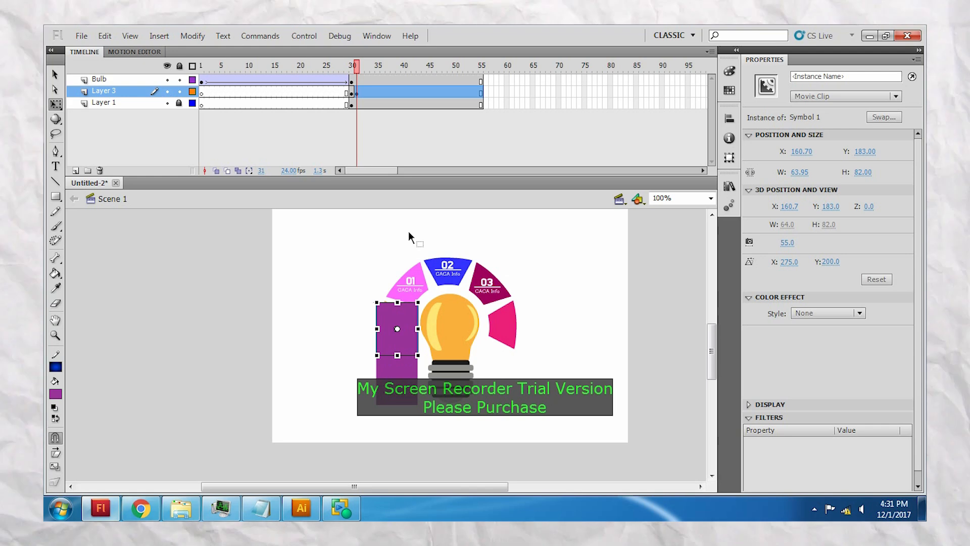
{"action": "mouse_move", "coordinate": [411, 322]}
{"action": "left_mouse_down"}
{"action": "mouse_move", "coordinate": [397, 321]}
{"action": "mouse_move", "coordinate": [407, 320]}
{"action": "left_mouse_up"}
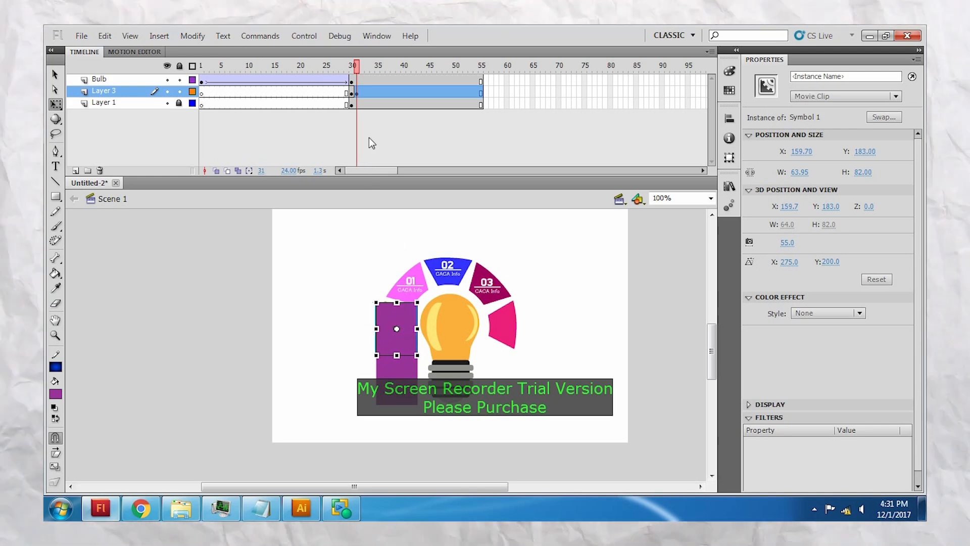
{"action": "key", "text": "F6"}
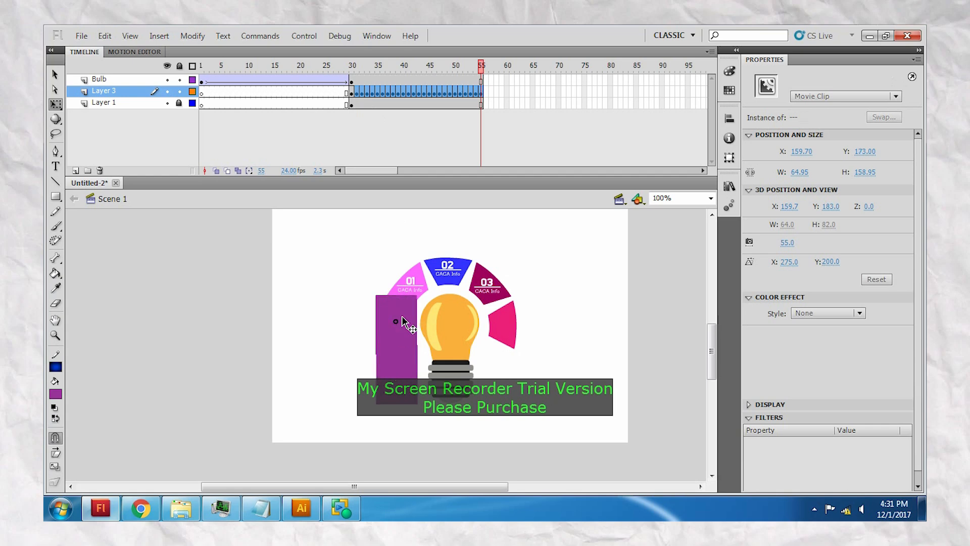
{"action": "left_click_drag", "start_coordinate": [399, 285], "coordinate": [405, 258]}
{"action": "key", "text": "ctrl+z"}
{"action": "left_click", "coordinate": [398, 66]}
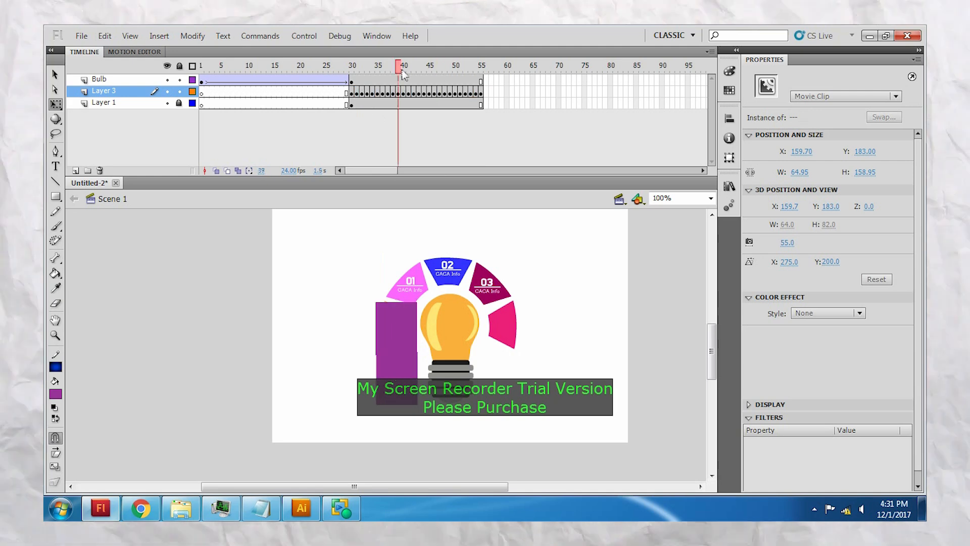
{"action": "key", "text": "ctrl+z"}
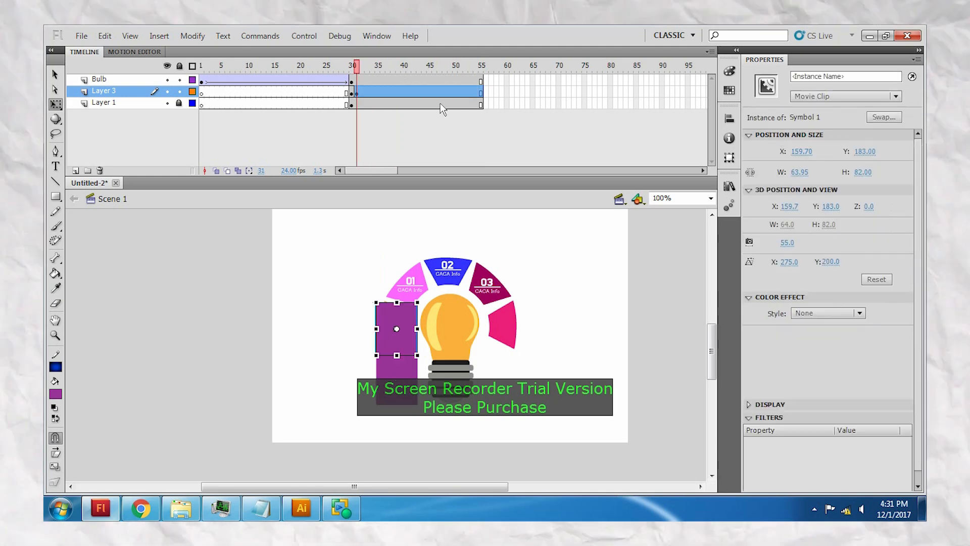
- Insert a Layer 3 keyframe at frame 32 and place a diagonally rotated rectangle copy over the pink 01 segment
{"action": "left_click", "coordinate": [363, 95]}
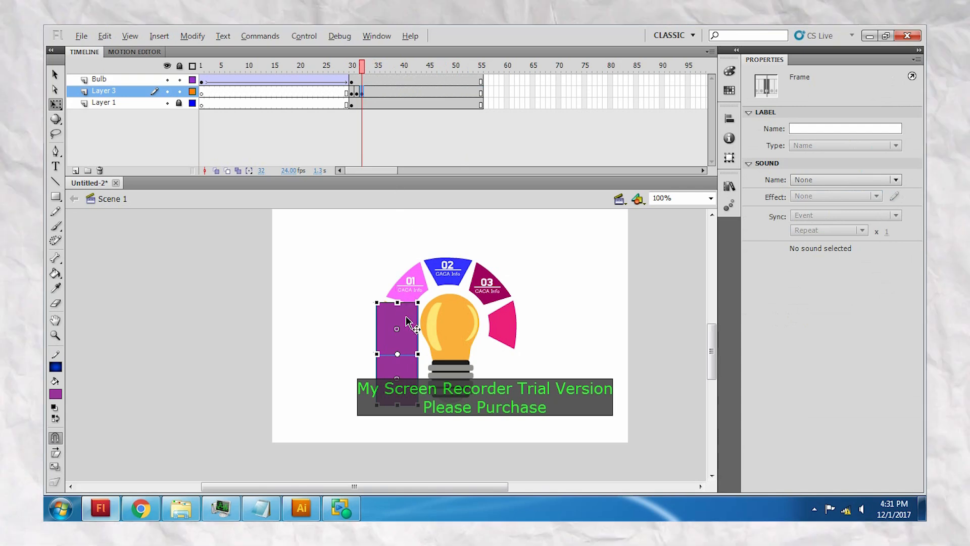
{"action": "left_click_drag", "start_coordinate": [397, 302], "coordinate": [404, 269]}
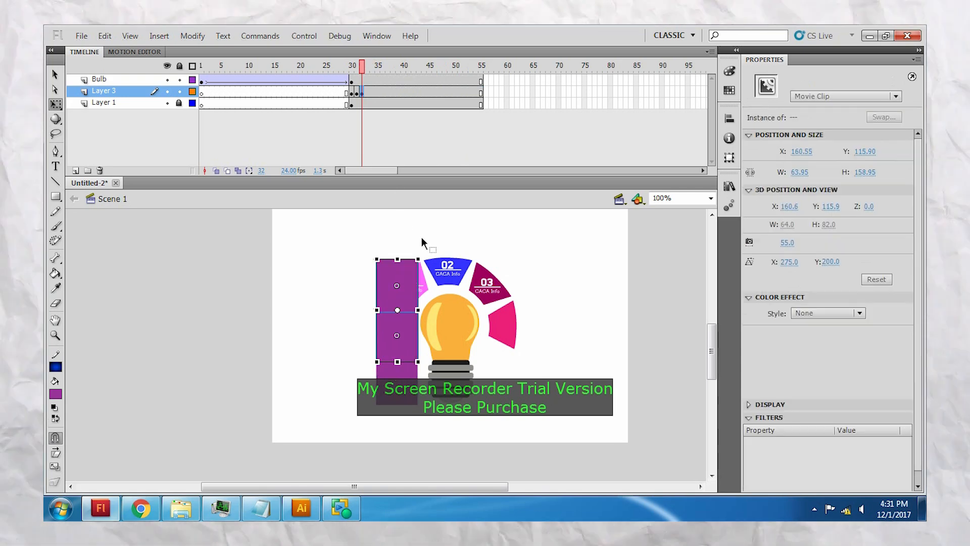
{"action": "key", "text": "ctrl+z"}
{"action": "left_click", "coordinate": [392, 299]}
{"action": "left_click_drag", "start_coordinate": [392, 299], "coordinate": [388, 265]}
{"action": "left_click_drag", "start_coordinate": [431, 238], "coordinate": [412, 286]}
{"action": "left_click", "coordinate": [410, 220]}
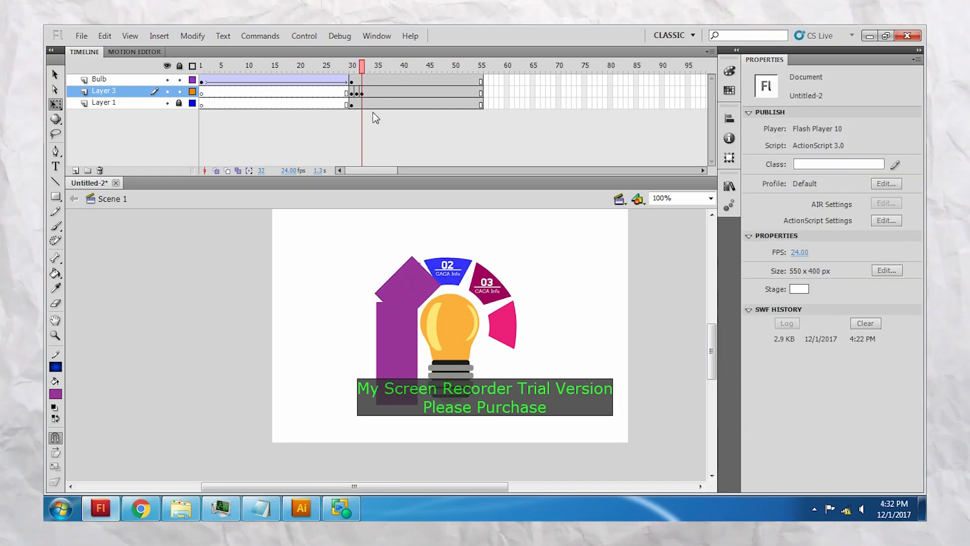
- Try a keyframe at frame 33 with a horizontal rectangle copy extending from the pink 01 segment over the blue 02 segment
{"action": "mouse_move", "coordinate": [361, 72]}
{"action": "left_mouse_down"}
{"action": "mouse_move", "coordinate": [347, 71]}
{"action": "mouse_move", "coordinate": [392, 69]}
{"action": "mouse_move", "coordinate": [320, 74]}
{"action": "mouse_move", "coordinate": [377, 69]}
{"action": "mouse_move", "coordinate": [355, 72]}
{"action": "mouse_move", "coordinate": [367, 72]}
{"action": "left_mouse_up"}
{"action": "left_click", "coordinate": [407, 286]}
{"action": "left_click_drag", "start_coordinate": [421, 272], "coordinate": [452, 276]}
{"action": "key", "text": "Left"}
{"action": "key", "text": "Left"}
{"action": "key", "text": "Left"}
{"action": "key", "text": "Left"}
{"action": "key", "text": "Left"}
{"action": "key", "text": "Left"}
{"action": "key", "text": "Left"}
{"action": "key", "text": "Left"}
{"action": "key", "text": "Left"}
{"action": "key", "text": "Left"}
{"action": "key", "text": "Left"}
{"action": "key", "text": "Left"}
{"action": "key", "text": "Left"}
{"action": "key", "text": "Left"}
{"action": "key", "text": "Left"}
{"action": "key", "text": "Left"}
{"action": "key", "text": "Left"}
{"action": "key", "text": "Left"}
{"action": "key", "text": "Left"}
{"action": "key", "text": "Left"}
{"action": "left_click", "coordinate": [464, 219]}
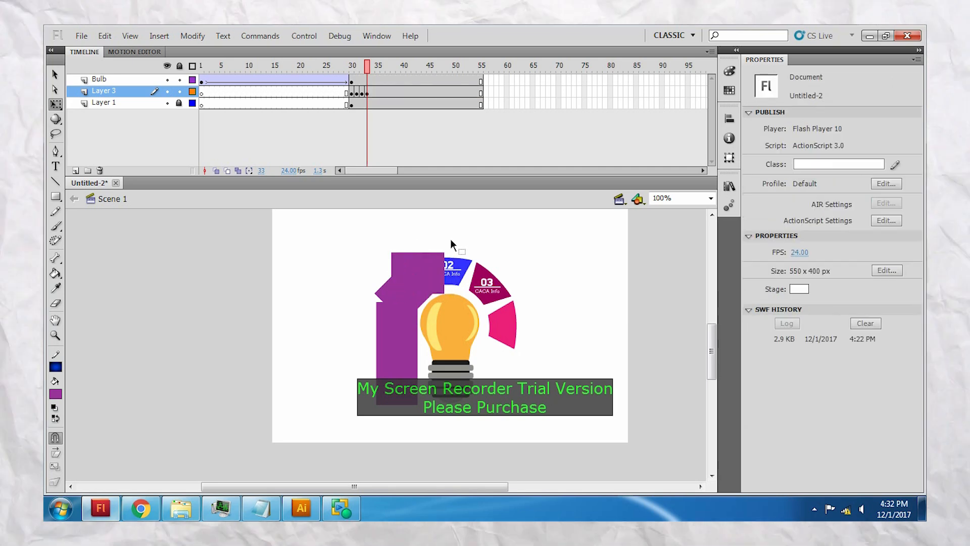
- Try moving the rectangle copies at frame 33 lower, and undo the moves
{"action": "left_click_drag", "start_coordinate": [404, 287], "coordinate": [397, 316]}
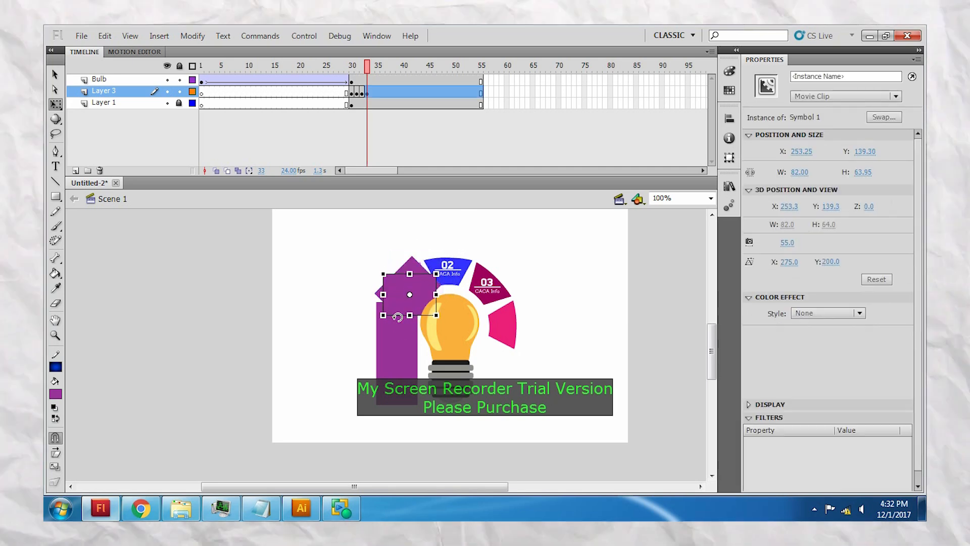
{"action": "key", "text": "ctrl+z"}
{"action": "left_click", "coordinate": [373, 282]}
{"action": "left_click", "coordinate": [390, 304]}
{"action": "left_click_drag", "start_coordinate": [396, 301], "coordinate": [393, 316]}
{"action": "key", "text": "ctrl+z"}
{"action": "key", "text": "ctrl+z"}
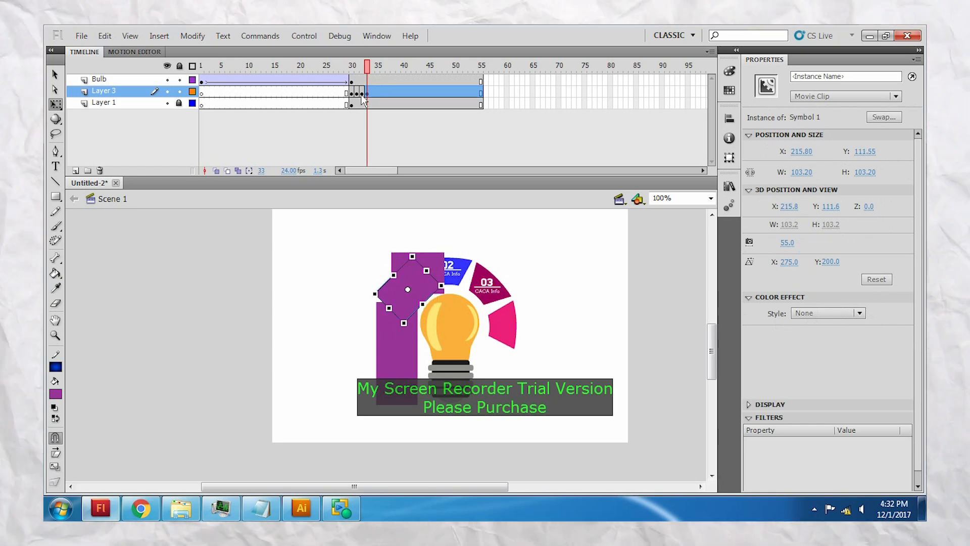
- Undo the horizontal rectangle copy and the keyframe at frame 33, returning to frame 32
{"action": "key", "text": "ctrl+z"}
{"action": "key", "text": "ctrl+z"}
{"action": "key", "text": "ctrl+z"}
{"action": "key", "text": "ctrl+z"}
{"action": "key", "text": "ctrl+z"}
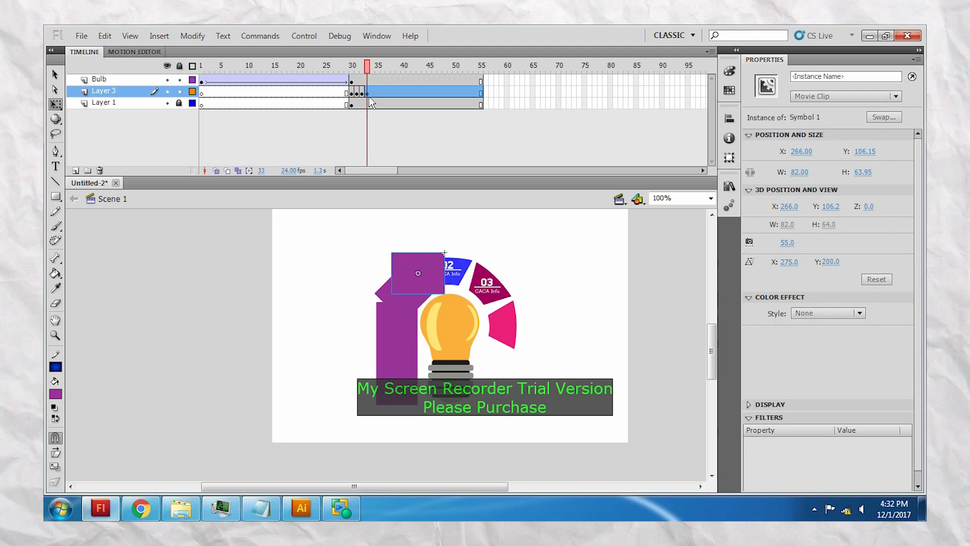
{"action": "key", "text": "ctrl+z"}
{"action": "key", "text": "ctrl+z"}
{"action": "key", "text": "ctrl+z"}
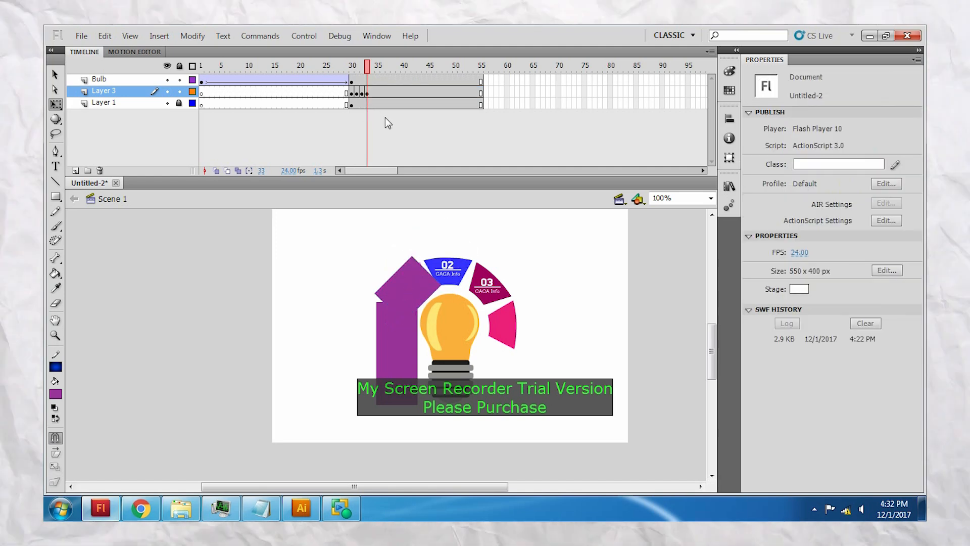
{"action": "key", "text": "ctrl+z"}
{"action": "key", "text": "ctrl+z"}
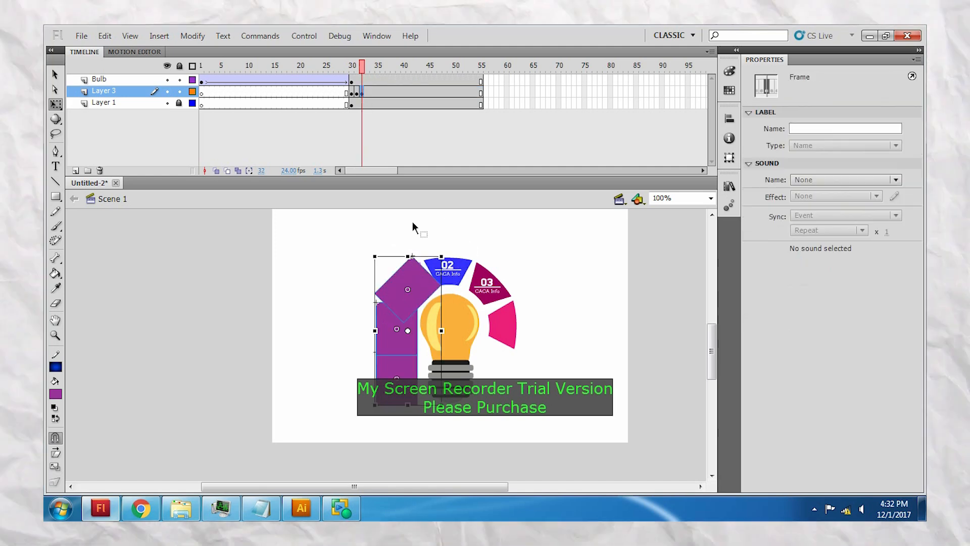
- Move the diagonal rectangle copy at frame 32 down and outward to about X 194.2, Y 144.5
{"action": "left_click", "coordinate": [370, 232]}
{"action": "left_click", "coordinate": [420, 279]}
{"action": "left_click_drag", "start_coordinate": [419, 280], "coordinate": [404, 314]}
- Insert a Layer 3 keyframe at frame 33 and try placing another diagonal rectangle copy over the pink 01 segment
{"action": "mouse_move", "coordinate": [362, 67]}
{"action": "left_mouse_down"}
{"action": "mouse_move", "coordinate": [343, 69]}
{"action": "mouse_move", "coordinate": [367, 67]}
{"action": "left_mouse_up"}
{"action": "left_click", "coordinate": [395, 290]}
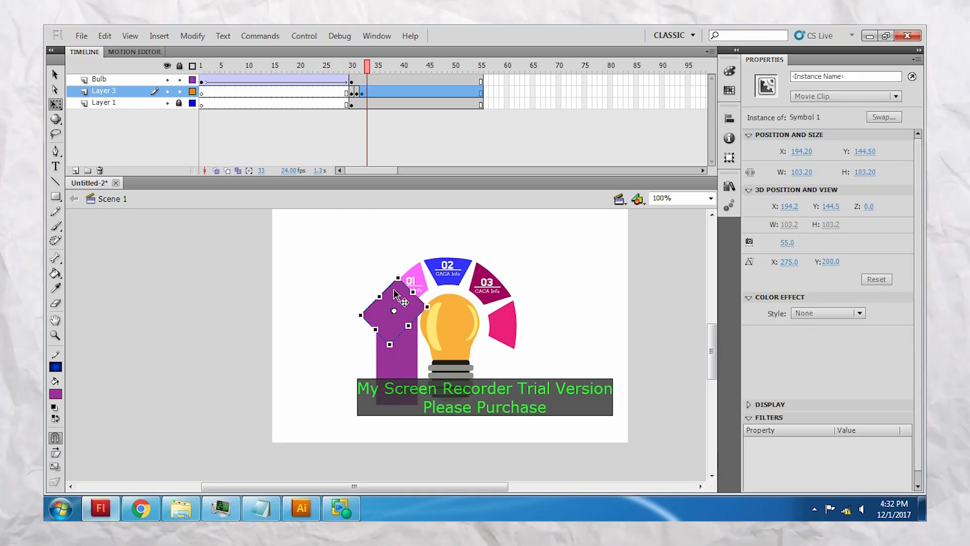
{"action": "left_click", "coordinate": [368, 92]}
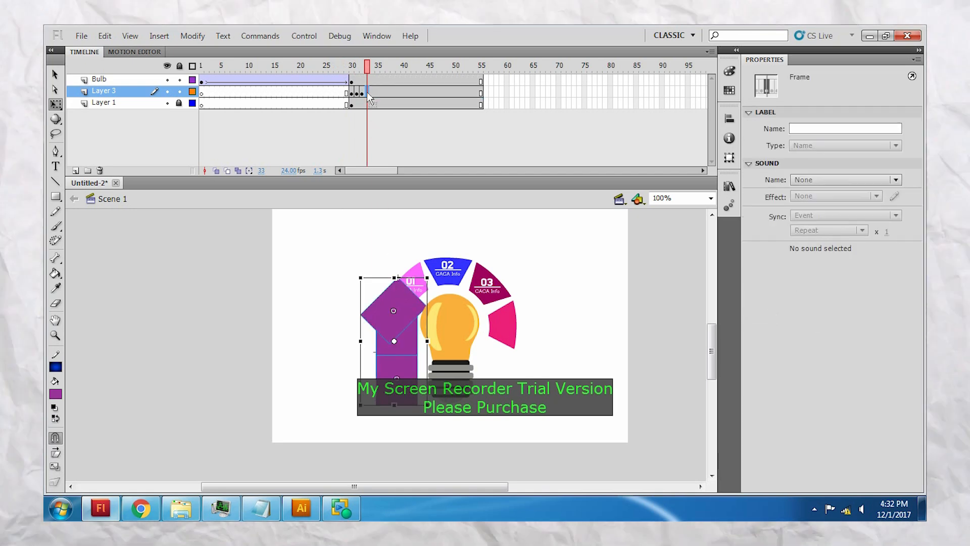
{"action": "left_click", "coordinate": [386, 286]}
{"action": "left_click", "coordinate": [387, 289]}
{"action": "left_click_drag", "start_coordinate": [397, 301], "coordinate": [420, 262]}
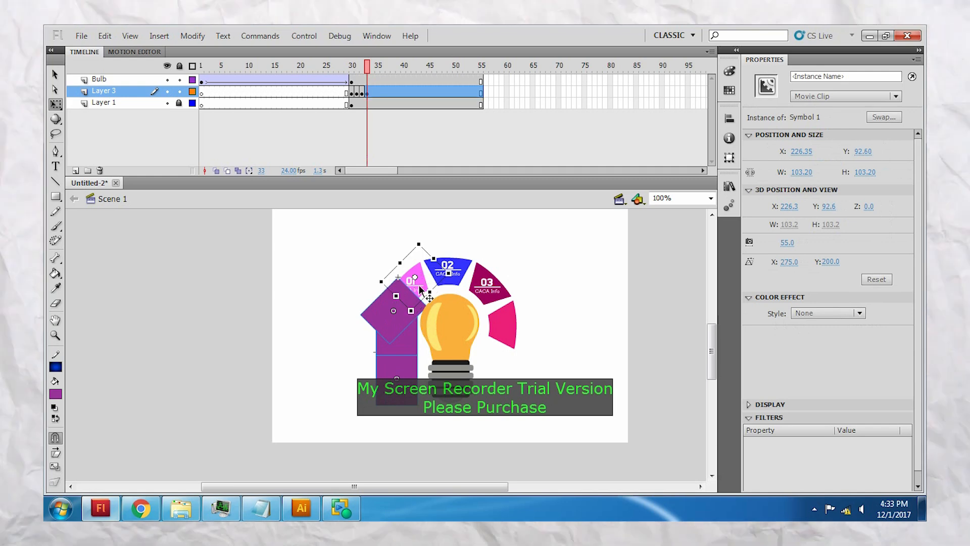
{"action": "left_click", "coordinate": [385, 258]}
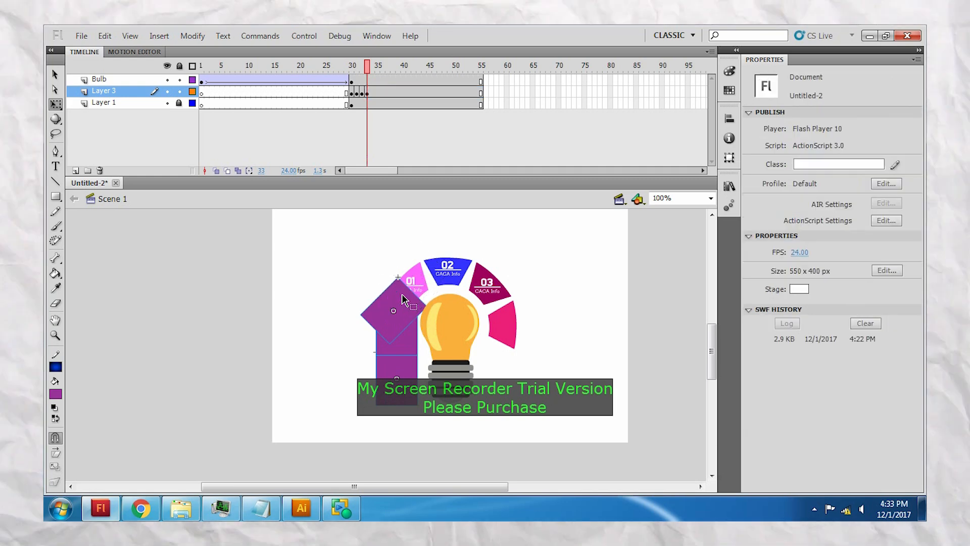
- Try removing the diagonal rectangle at frame 33, and undo the removal
{"action": "key", "text": "v"}
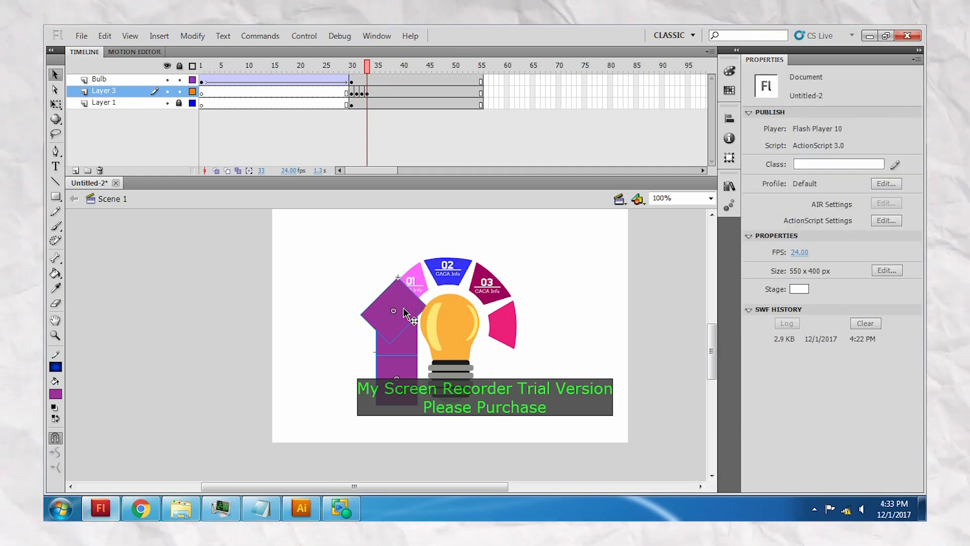
{"action": "left_click", "coordinate": [403, 307]}
{"action": "key", "text": "ctrl+z"}
{"action": "left_click", "coordinate": [323, 260]}
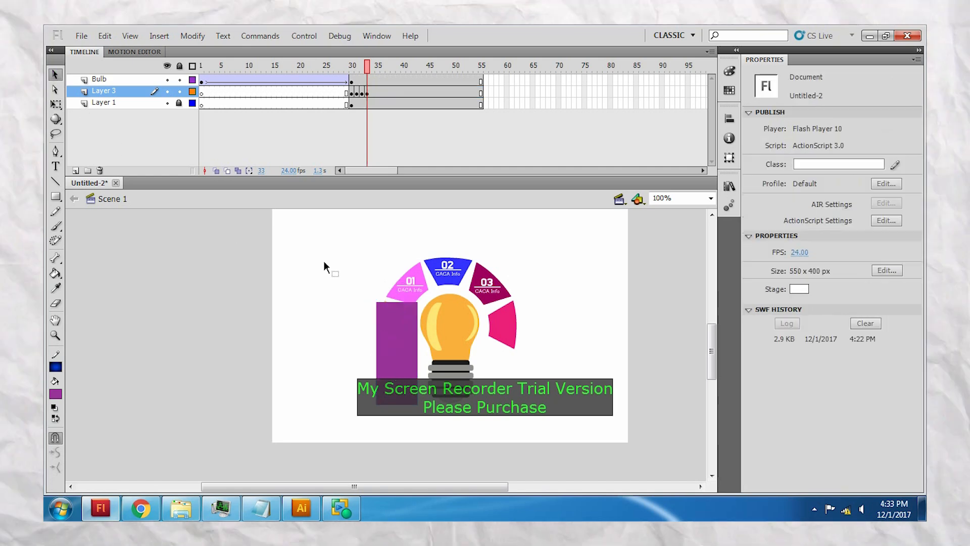
{"action": "left_click", "coordinate": [402, 346]}
{"action": "left_click", "coordinate": [387, 259]}
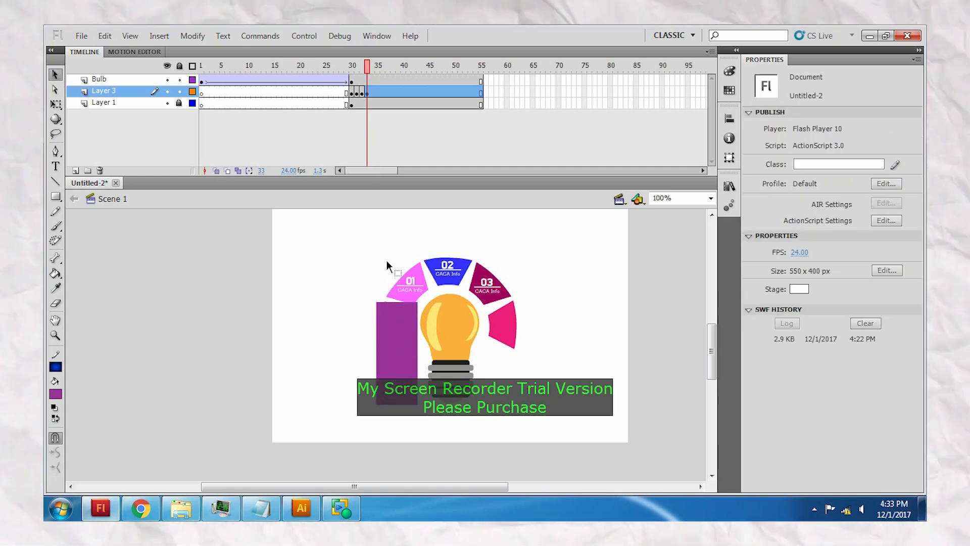
{"action": "key", "text": "ctrl+y"}
{"action": "key", "text": "ctrl+z"}
{"action": "key", "text": "ctrl+z"}
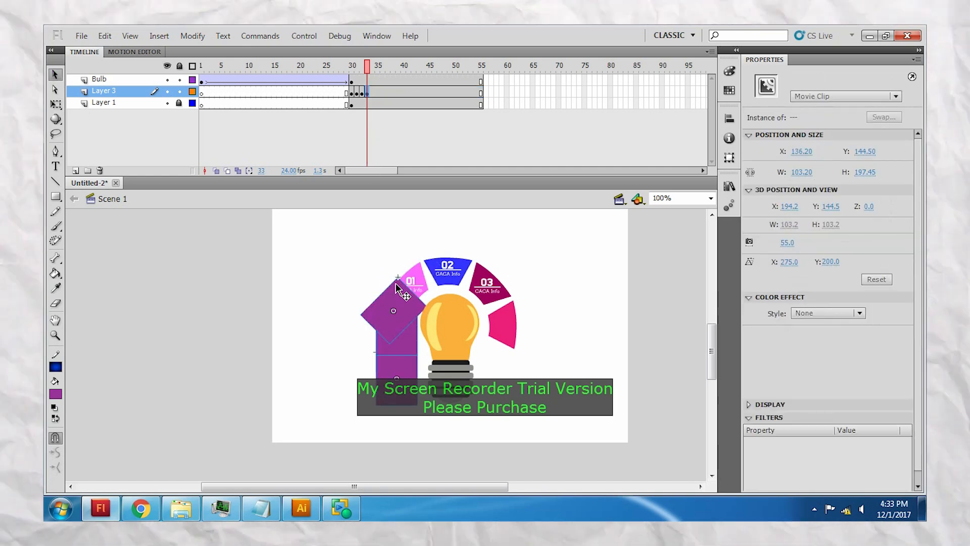
{"action": "left_click", "coordinate": [355, 262]}
{"action": "left_click", "coordinate": [391, 291]}
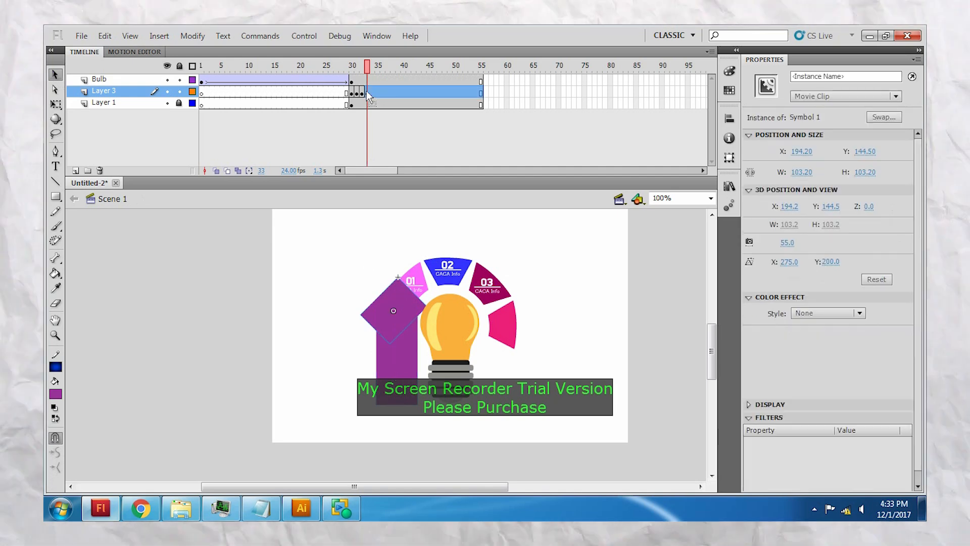
{"action": "left_click", "coordinate": [366, 91]}
{"action": "left_click", "coordinate": [392, 302]}
{"action": "left_click_drag", "start_coordinate": [400, 265], "coordinate": [402, 253]}
{"action": "key", "text": "ctrl+z"}
- Copy the diagonal rectangle at frame 33 over the pink 01 segment and rotate it to follow the arc, at about X 223.45, Y 116.65
{"action": "left_click", "coordinate": [363, 264]}
{"action": "left_click", "coordinate": [386, 294]}
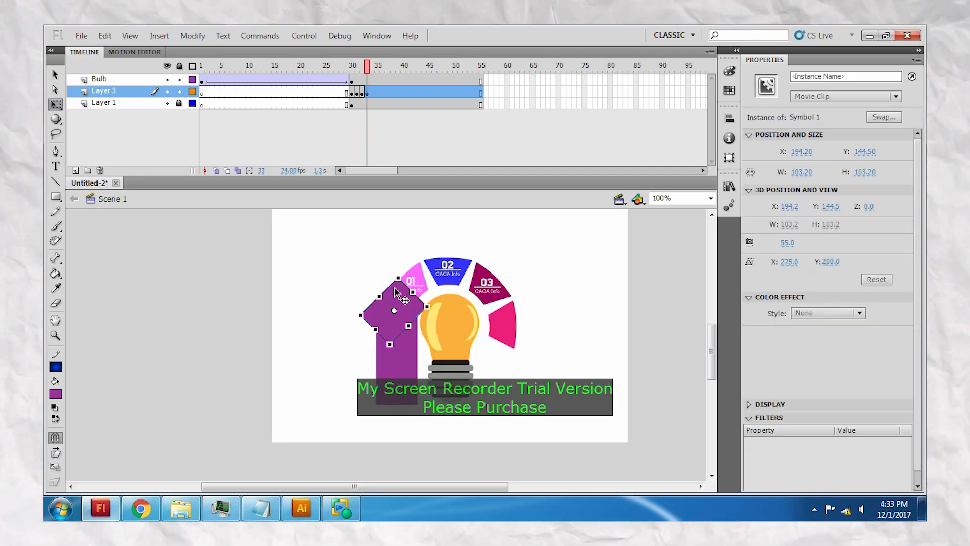
{"action": "left_click_drag", "start_coordinate": [394, 292], "coordinate": [413, 258]}
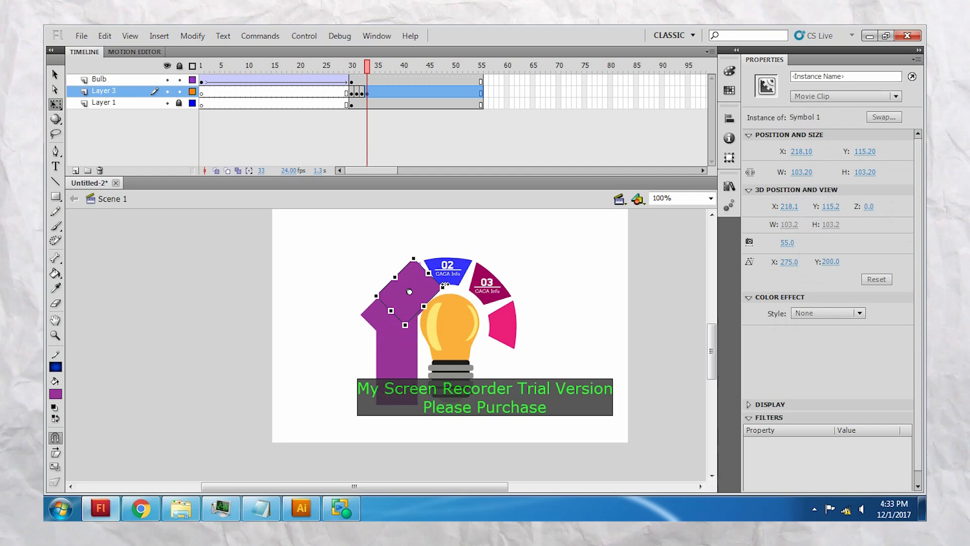
{"action": "mouse_move", "coordinate": [454, 279]}
{"action": "left_mouse_down"}
{"action": "mouse_move", "coordinate": [450, 297]}
{"action": "mouse_move", "coordinate": [444, 282]}
{"action": "left_mouse_up"}
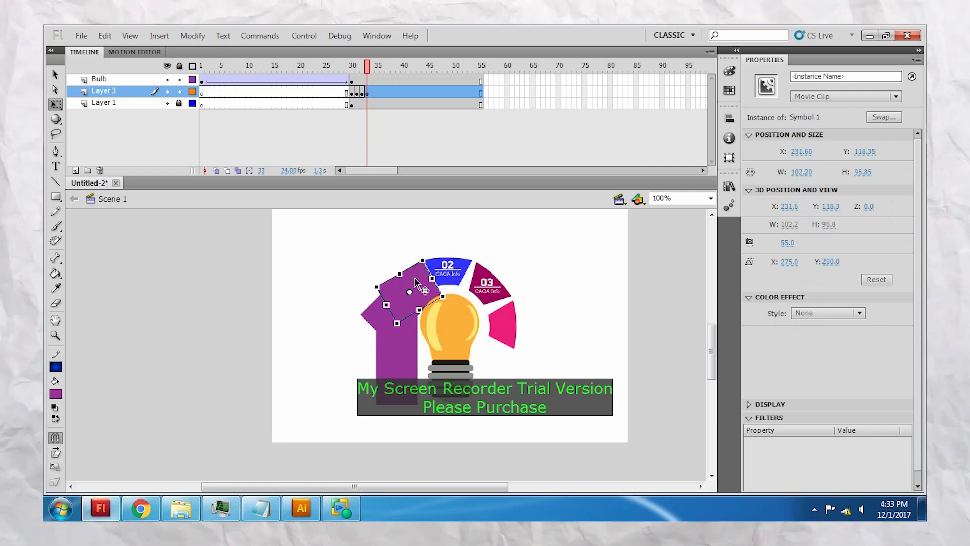
{"action": "left_click_drag", "start_coordinate": [414, 277], "coordinate": [409, 276]}
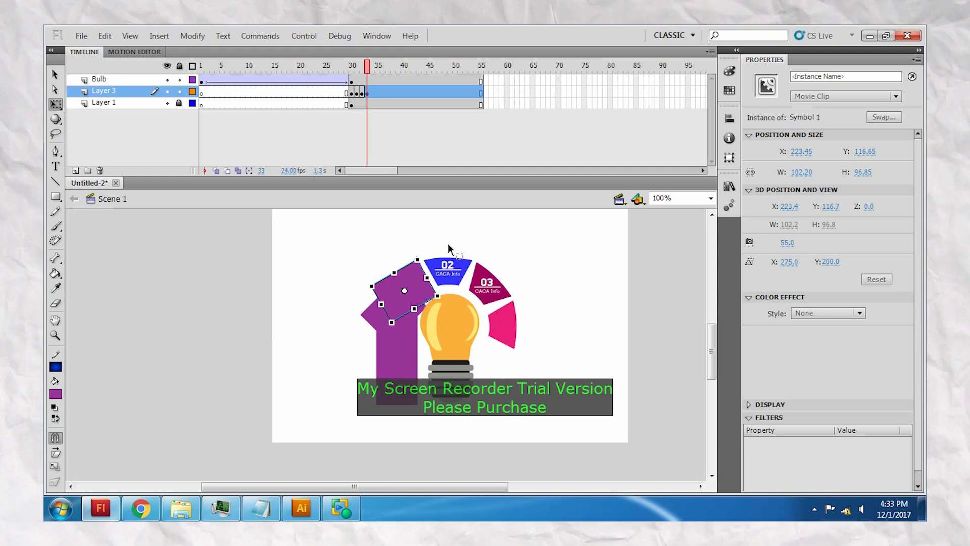
- Set the stage magnification to 150%
{"action": "left_click", "coordinate": [711, 198]}
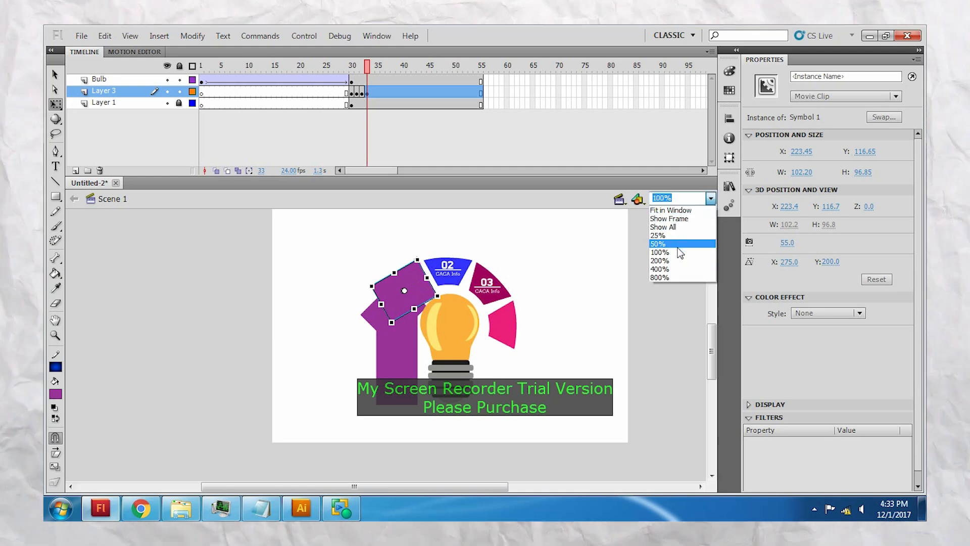
{"action": "left_click", "coordinate": [687, 196]}
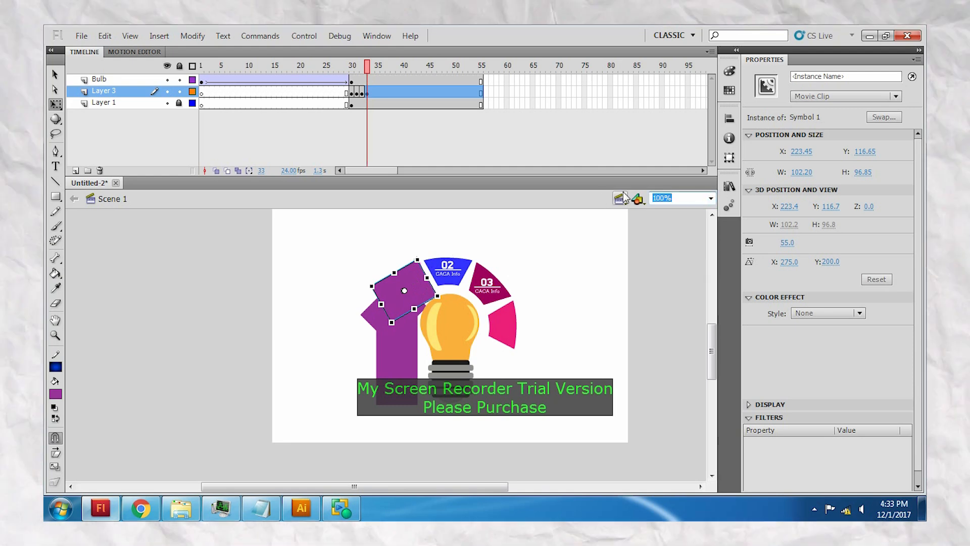
{"action": "type", "text": "150"}
{"action": "key", "text": "Return"}
{"action": "scroll", "coordinate": [516, 284], "scroll_direction": "down", "scroll_amount": 3}
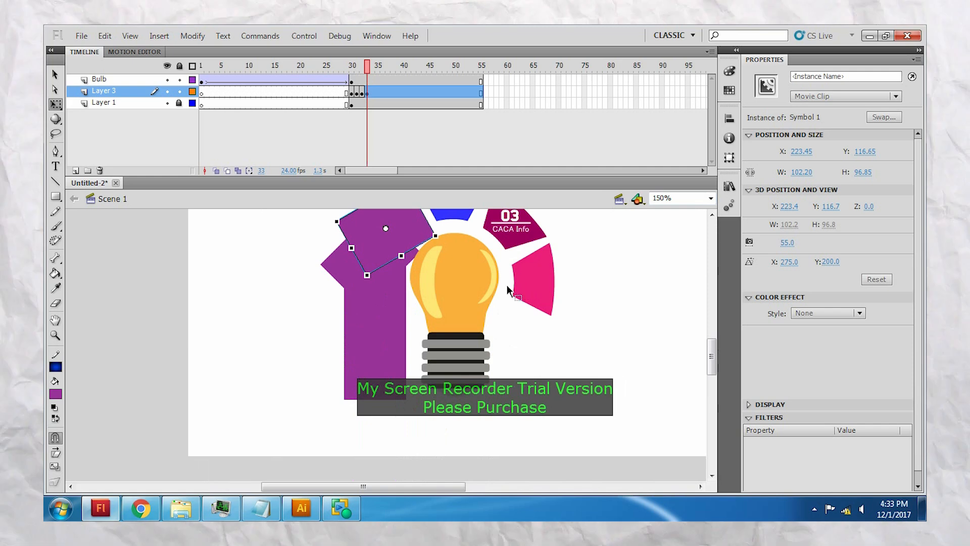
{"action": "scroll", "coordinate": [507, 284], "scroll_direction": "up", "scroll_amount": 3}
- Insert a Layer 3 keyframe at frame 34 and place a rotated rectangle copy reaching over the near half of the blue 02 segment
{"action": "mouse_move", "coordinate": [367, 66]}
{"action": "left_mouse_down"}
{"action": "mouse_move", "coordinate": [348, 67]}
{"action": "mouse_move", "coordinate": [378, 67]}
{"action": "left_mouse_up"}
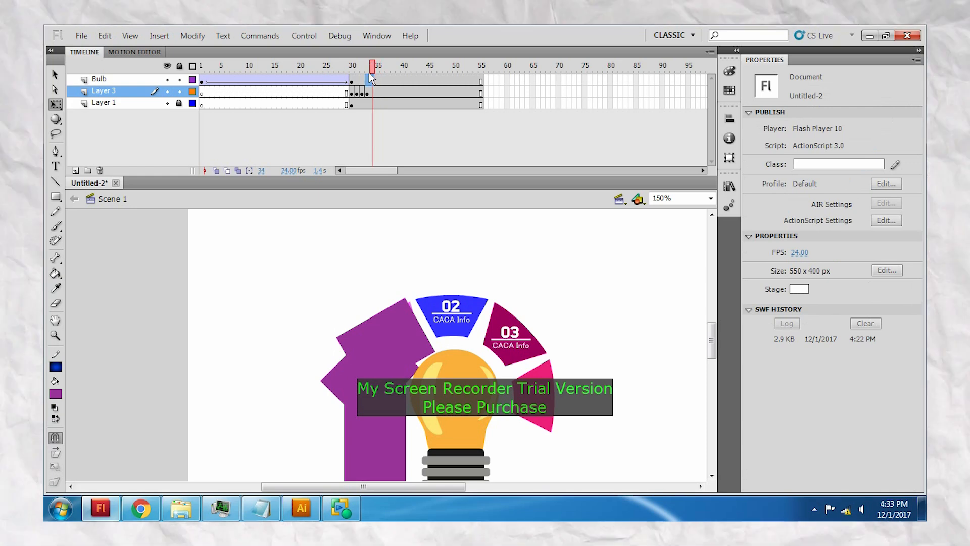
{"action": "left_click", "coordinate": [367, 79]}
{"action": "left_click", "coordinate": [367, 93]}
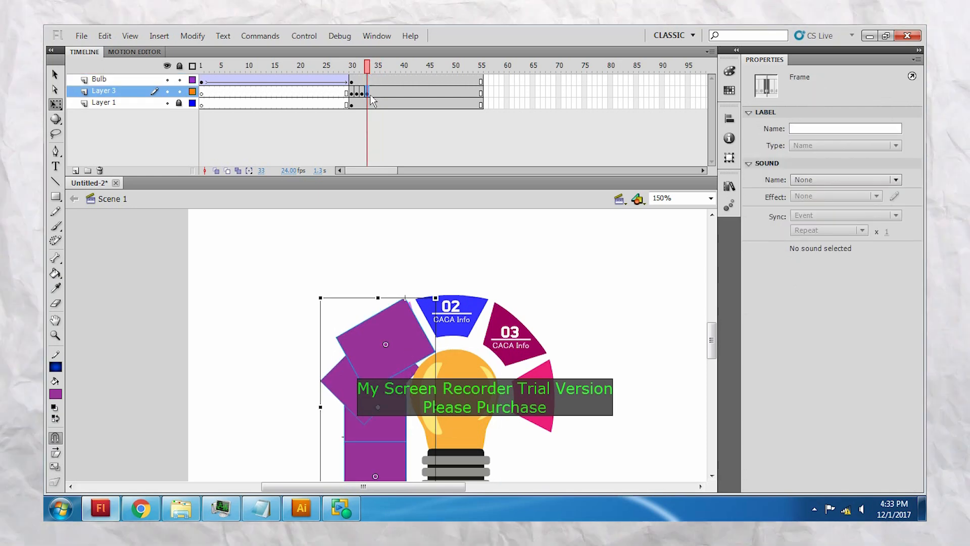
{"action": "left_click", "coordinate": [372, 93]}
{"action": "left_click", "coordinate": [376, 256]}
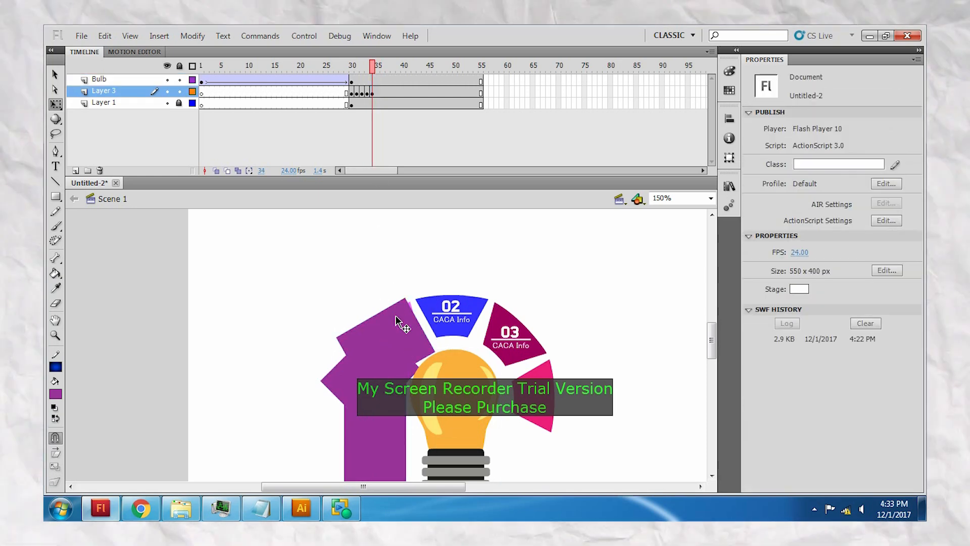
{"action": "left_click", "coordinate": [397, 320]}
{"action": "left_click_drag", "start_coordinate": [396, 320], "coordinate": [451, 269]}
{"action": "left_click", "coordinate": [453, 263]}
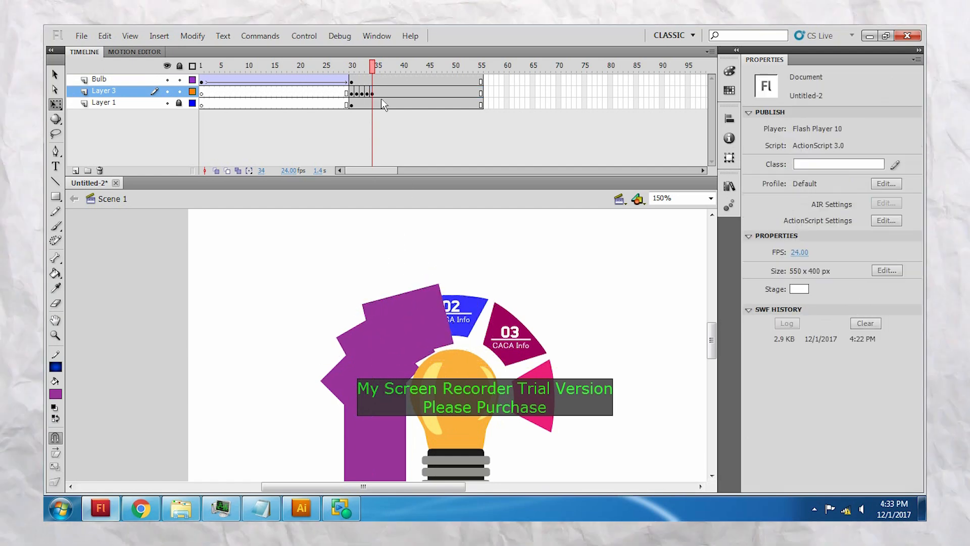
- Insert a Layer 3 keyframe at frame 35 and place a rotated rectangle copy covering the rest of the blue 02 segment
{"action": "left_click", "coordinate": [373, 93]}
{"action": "key", "text": "F6"}
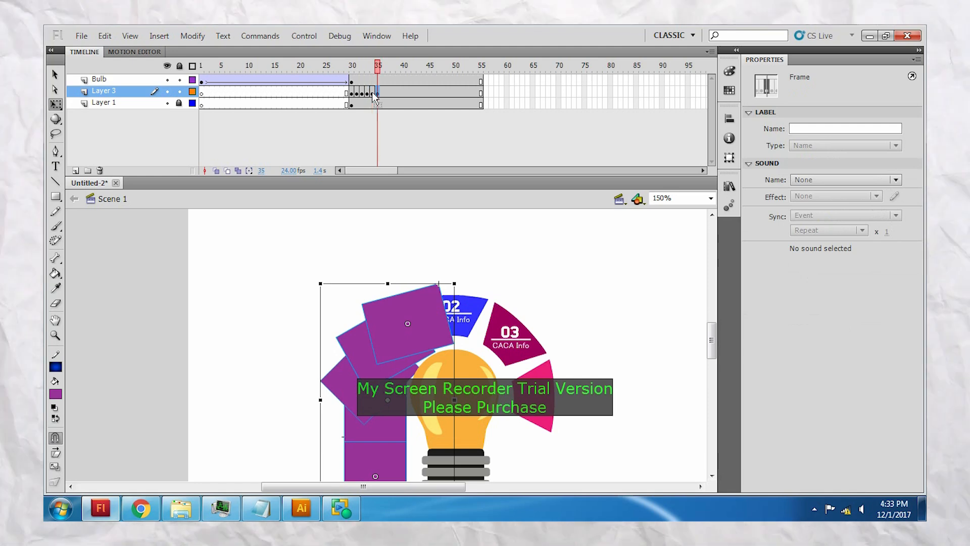
{"action": "left_click", "coordinate": [419, 273]}
{"action": "left_click_drag", "start_coordinate": [409, 327], "coordinate": [480, 301]}
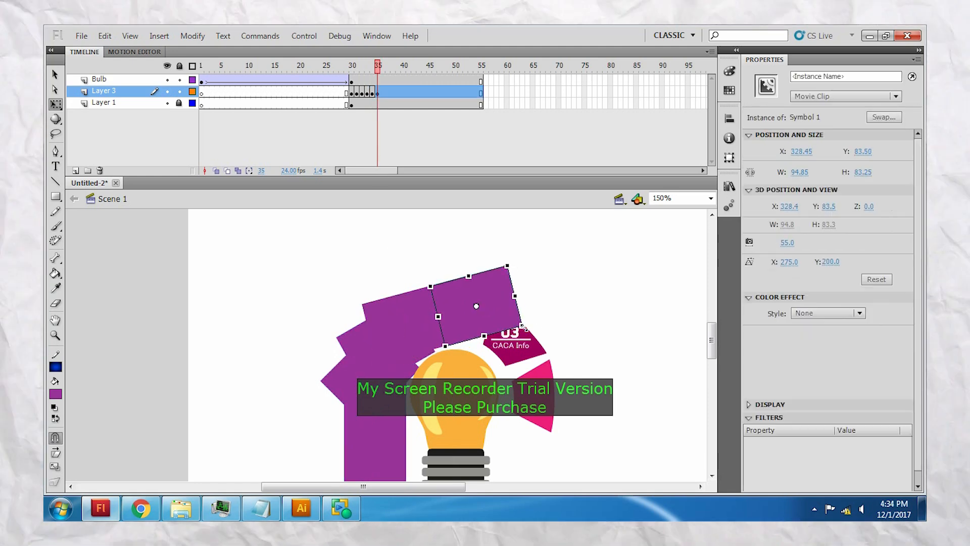
{"action": "mouse_move", "coordinate": [528, 324]}
{"action": "left_mouse_down"}
{"action": "mouse_move", "coordinate": [513, 348]}
{"action": "mouse_move", "coordinate": [524, 336]}
{"action": "left_mouse_up"}
{"action": "left_click_drag", "start_coordinate": [505, 286], "coordinate": [473, 287]}
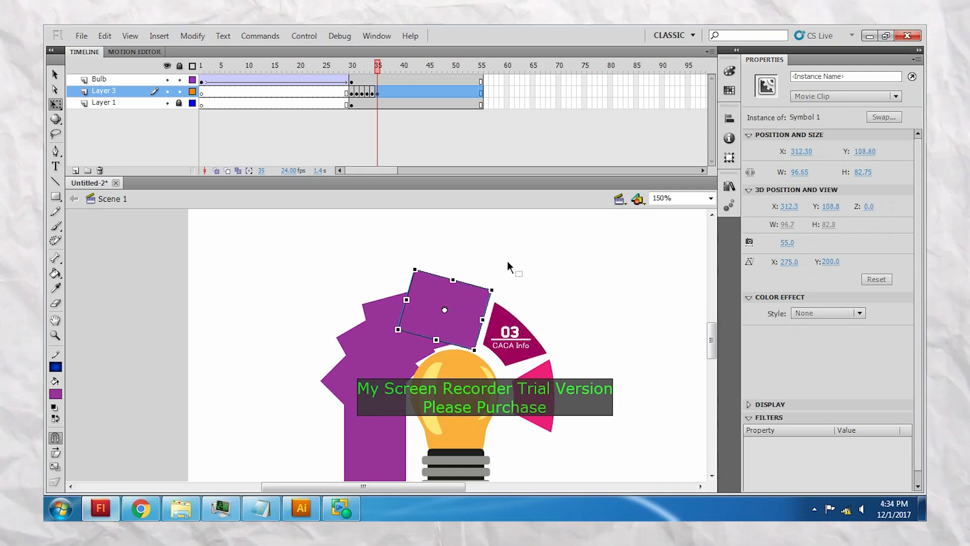
{"action": "left_click", "coordinate": [523, 246]}
- Insert a Layer 3 keyframe at frame 36 and place a rotated rectangle copy over the start of the 03 segment, about X 347.9, Y 134.5
{"action": "mouse_move", "coordinate": [378, 66]}
{"action": "left_mouse_down"}
{"action": "mouse_move", "coordinate": [321, 66]}
{"action": "mouse_move", "coordinate": [409, 64]}
{"action": "mouse_move", "coordinate": [354, 66]}
{"action": "mouse_move", "coordinate": [379, 69]}
{"action": "left_mouse_up"}
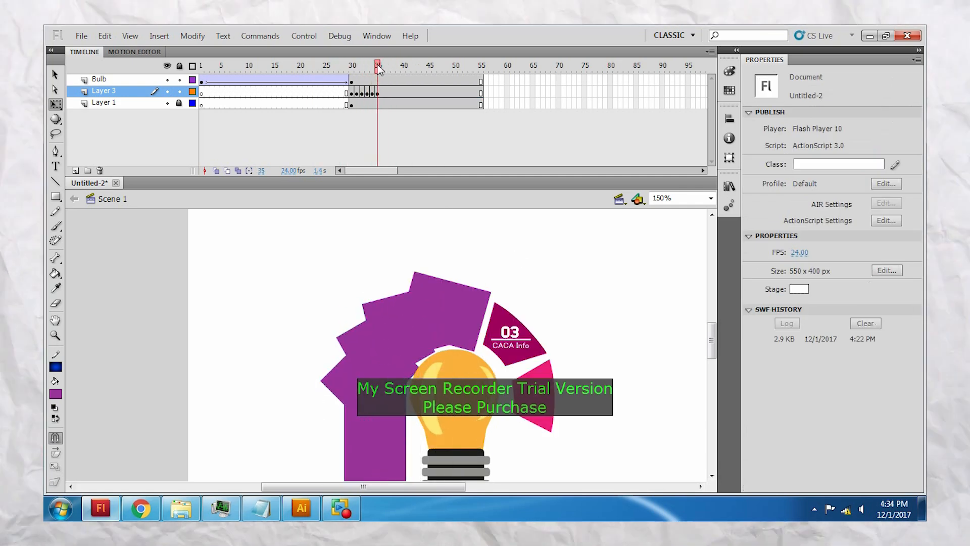
{"action": "left_click", "coordinate": [383, 92]}
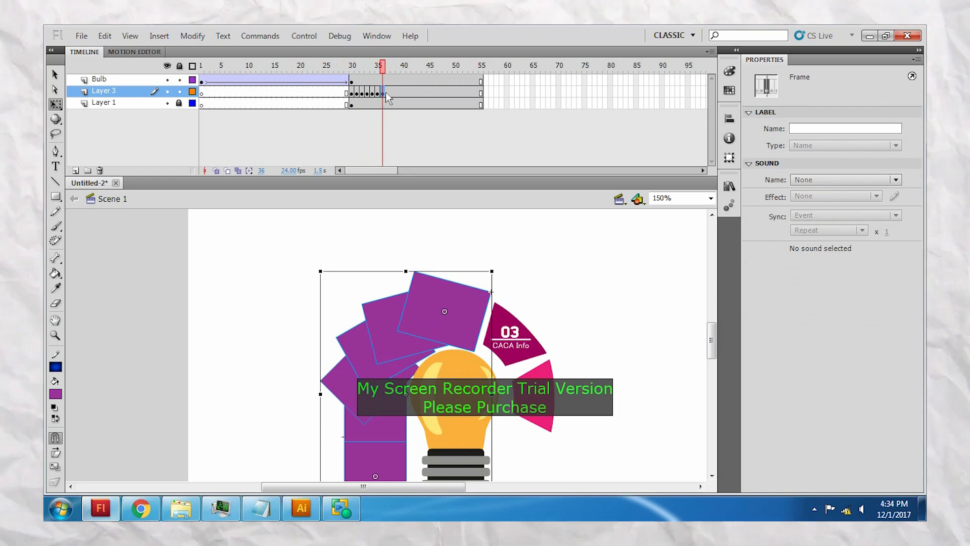
{"action": "left_click", "coordinate": [530, 281]}
{"action": "left_click", "coordinate": [484, 302]}
{"action": "left_click_drag", "start_coordinate": [484, 302], "coordinate": [508, 321]}
{"action": "left_click", "coordinate": [572, 275]}
{"action": "left_click", "coordinate": [485, 312]}
{"action": "mouse_move", "coordinate": [383, 66]}
{"action": "left_mouse_down"}
{"action": "mouse_move", "coordinate": [352, 66]}
{"action": "mouse_move", "coordinate": [398, 69]}
{"action": "mouse_move", "coordinate": [383, 69]}
{"action": "left_mouse_up"}
{"action": "left_click", "coordinate": [383, 93]}
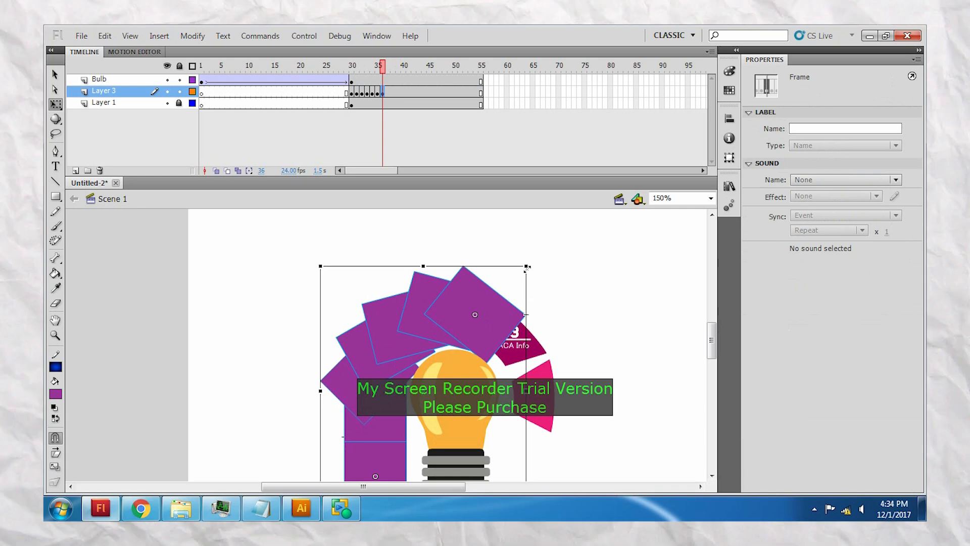
- Try placing another rectangle copy further over the 03 segment at frame 36, undo it, and return to frame 35
{"action": "left_click", "coordinate": [551, 275]}
{"action": "left_click", "coordinate": [493, 318]}
{"action": "left_click_drag", "start_coordinate": [490, 317], "coordinate": [534, 333]}
{"action": "key", "text": "ctrl+z"}
{"action": "mouse_move", "coordinate": [383, 69]}
{"action": "left_mouse_down"}
{"action": "mouse_move", "coordinate": [371, 69]}
{"action": "mouse_move", "coordinate": [381, 69]}
{"action": "left_mouse_up"}
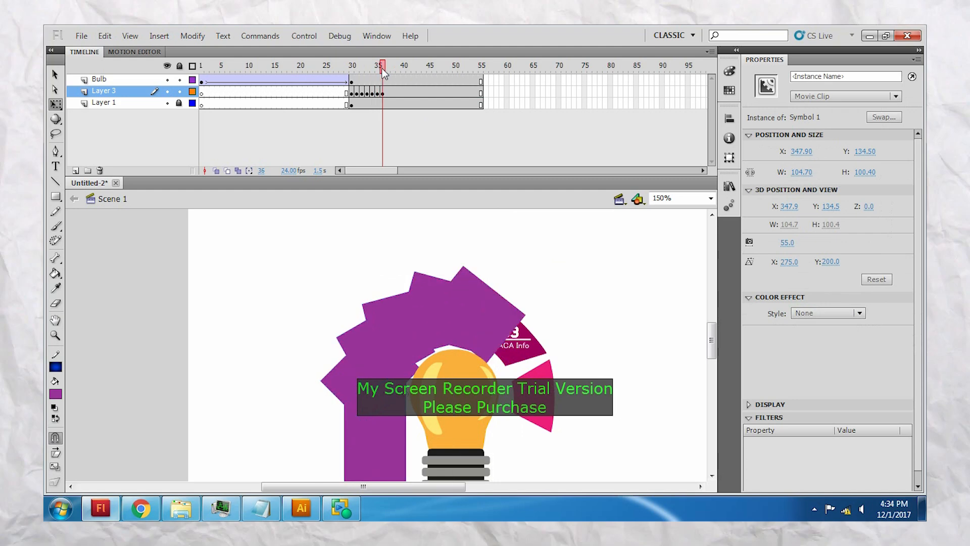
{"action": "left_click", "coordinate": [379, 69]}
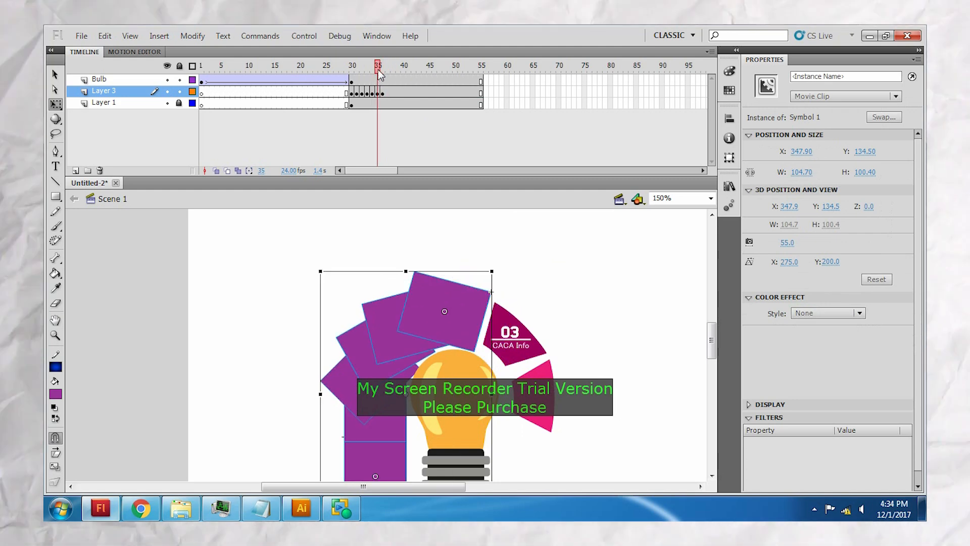
- Insert a Layer 3 keyframe at frame 37 and place a rotated rectangle copy over the rest of the 03 segment, about X 377.35, Y 165.6
{"action": "left_click", "coordinate": [383, 69]}
{"action": "left_click", "coordinate": [383, 92]}
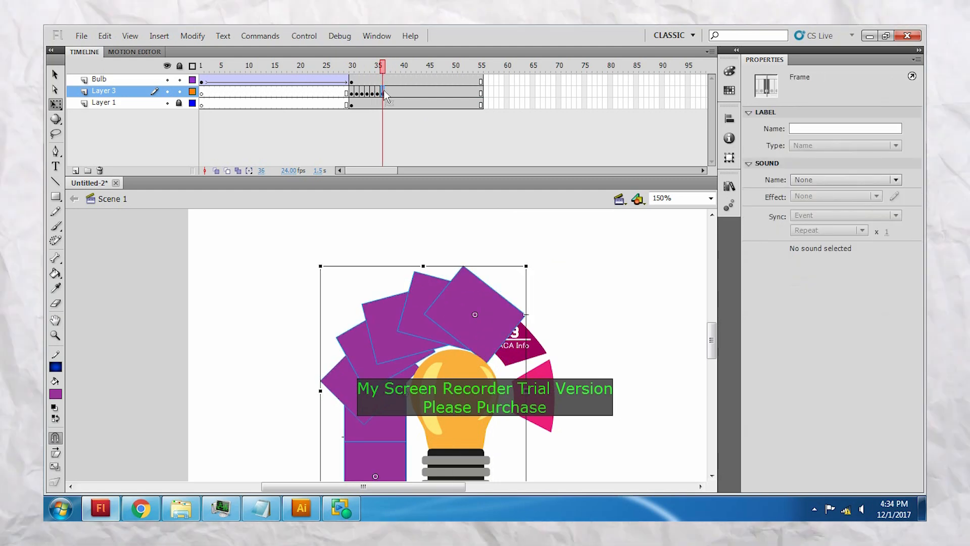
{"action": "key", "text": "F6"}
{"action": "left_click", "coordinate": [614, 302]}
{"action": "left_click", "coordinate": [501, 315]}
{"action": "left_click_drag", "start_coordinate": [502, 316], "coordinate": [555, 345]}
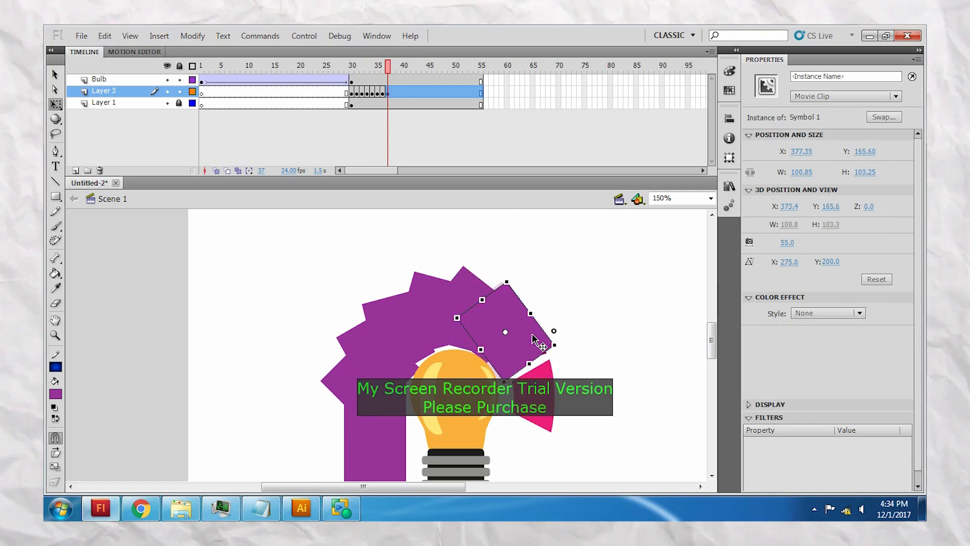
{"action": "left_click", "coordinate": [556, 295]}
{"action": "left_click", "coordinate": [512, 319]}
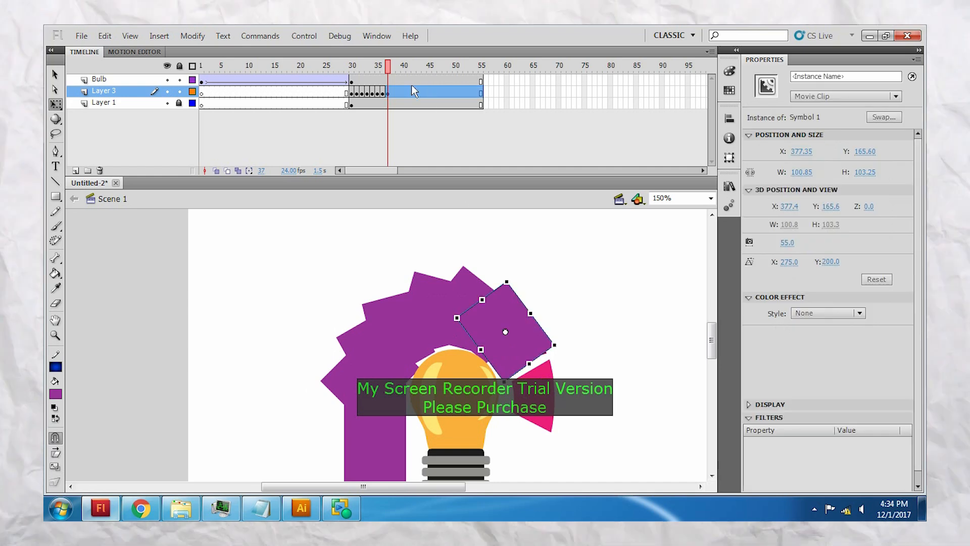
- Insert a Layer 3 keyframe at frame 38 and place a rotated rectangle copy over the upper hot-pink segment, about X 387.2, Y 200.9
{"action": "left_click", "coordinate": [387, 93]}
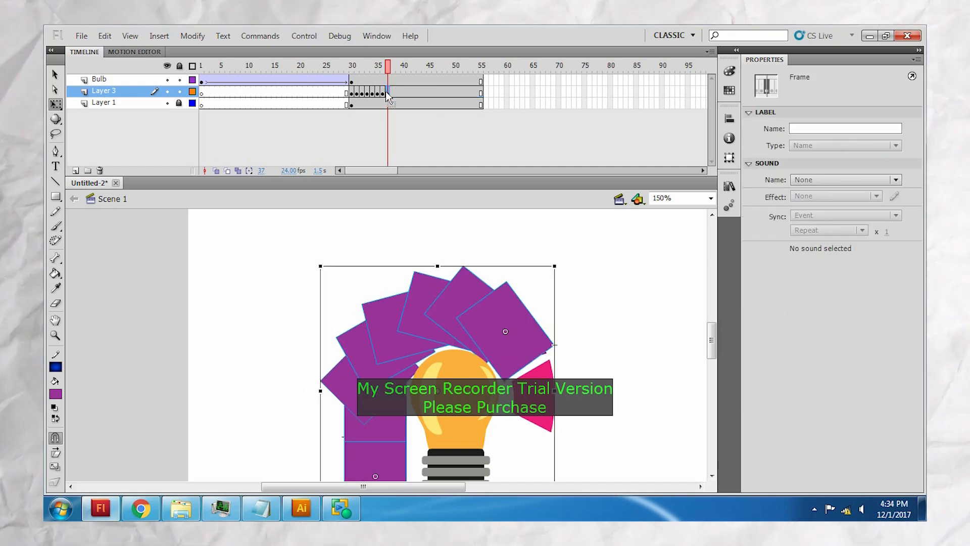
{"action": "key", "text": "F6"}
{"action": "left_click", "coordinate": [585, 286]}
{"action": "left_click", "coordinate": [512, 316]}
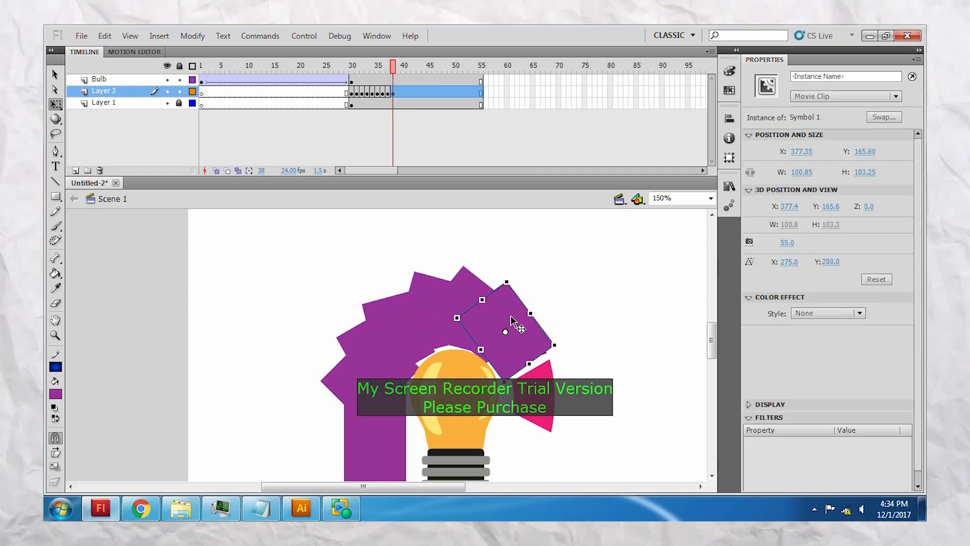
{"action": "left_click_drag", "start_coordinate": [511, 322], "coordinate": [527, 351]}
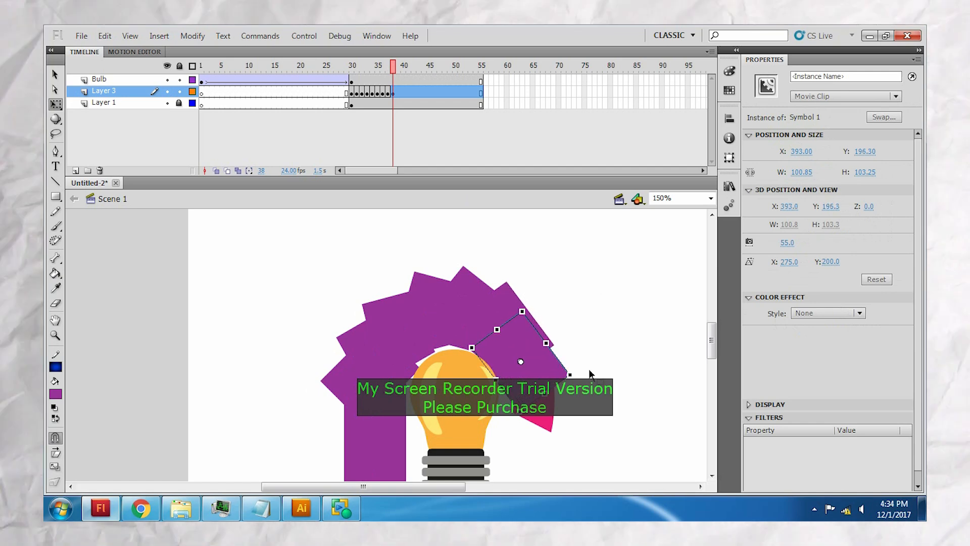
{"action": "left_click_drag", "start_coordinate": [583, 369], "coordinate": [550, 356]}
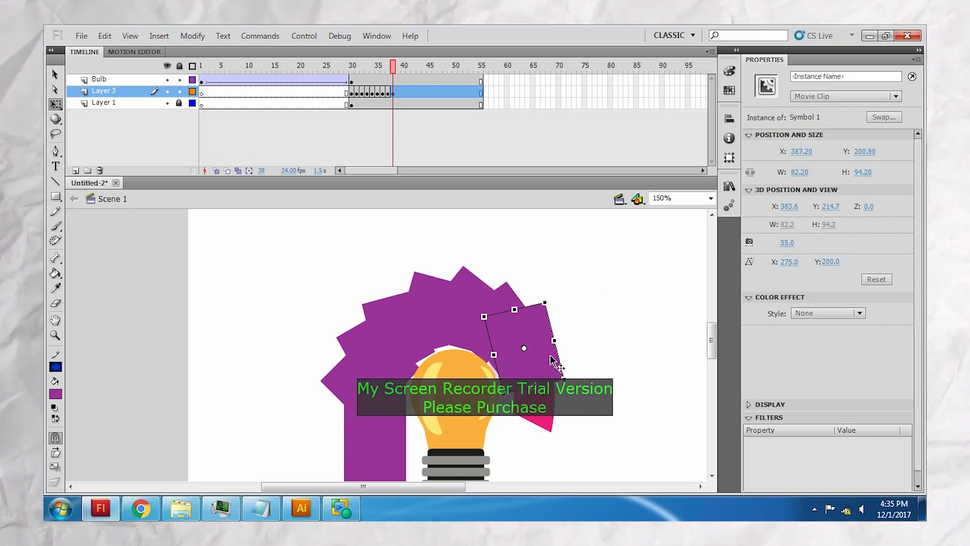
- Insert a Layer 3 keyframe at frame 39 and place a nearly upright rectangle copy over the remaining hot-pink segment, about X 389.75, Y 279.1
{"action": "left_click", "coordinate": [392, 93]}
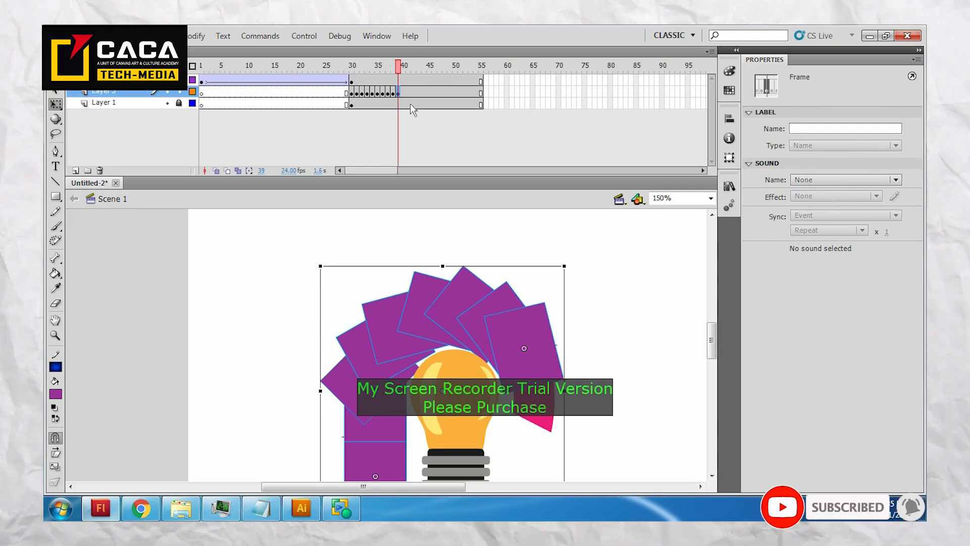
{"action": "left_click", "coordinate": [638, 279]}
{"action": "left_click", "coordinate": [523, 341]}
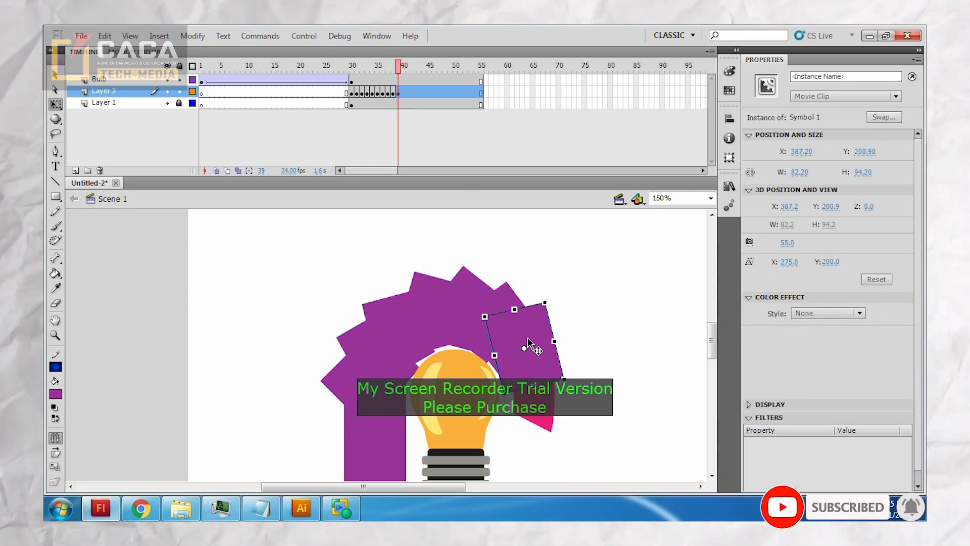
{"action": "left_click_drag", "start_coordinate": [399, 67], "coordinate": [394, 65]}
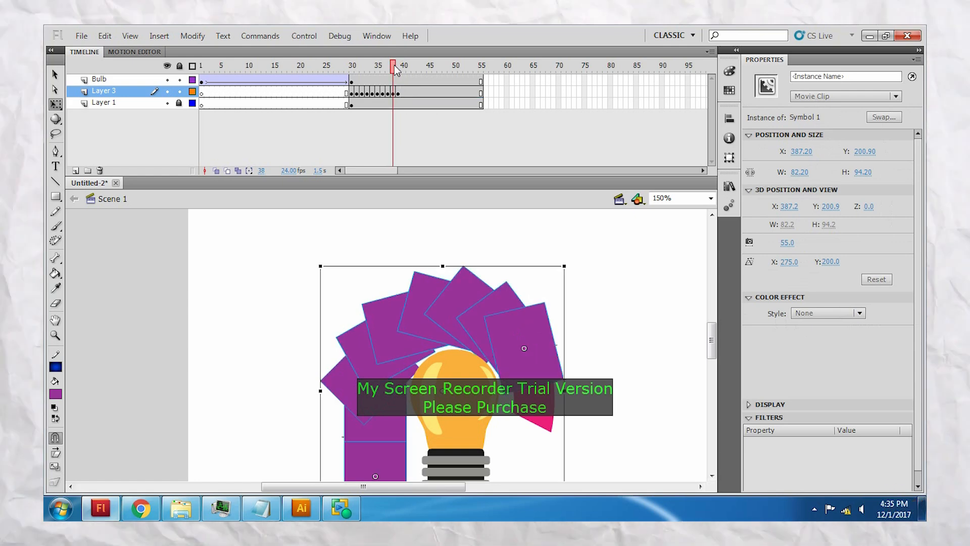
{"action": "left_click_drag", "start_coordinate": [394, 66], "coordinate": [397, 66]}
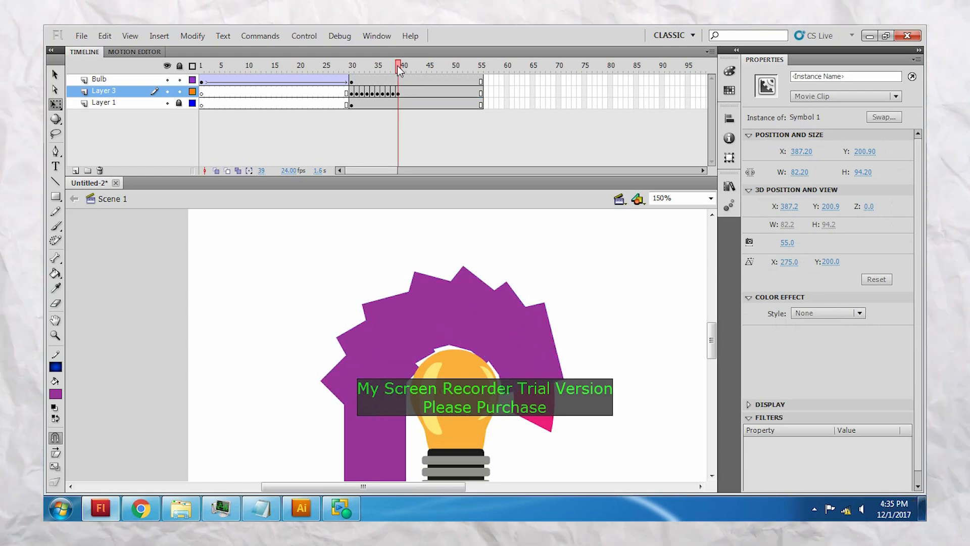
{"action": "left_click", "coordinate": [549, 340]}
{"action": "left_click_drag", "start_coordinate": [550, 340], "coordinate": [562, 404]}
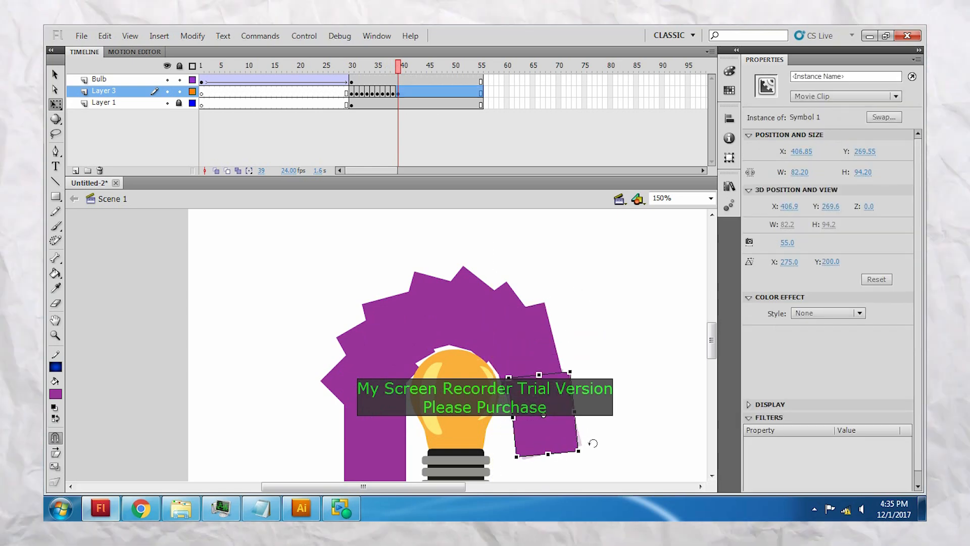
{"action": "left_click_drag", "start_coordinate": [585, 454], "coordinate": [563, 439]}
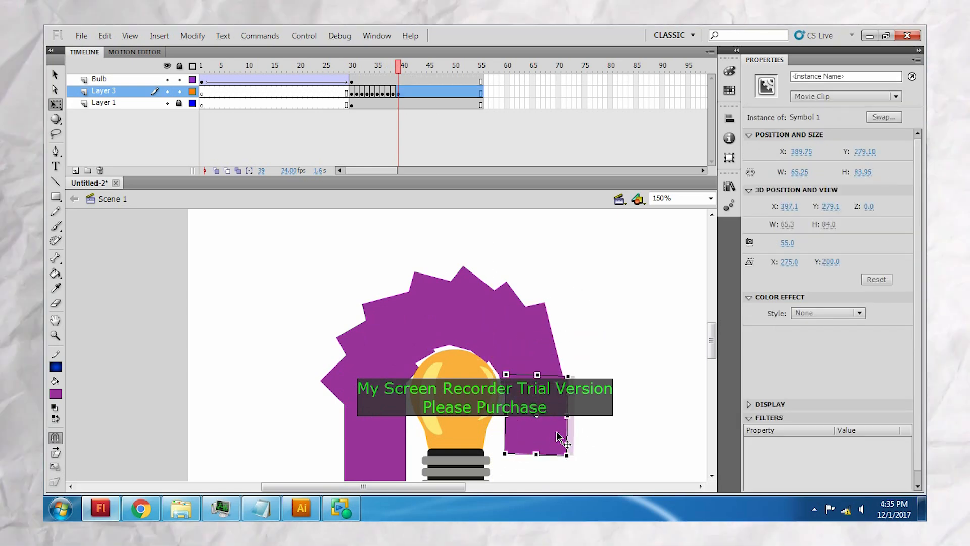
- Play the animation to preview the rectangle sequence, and return to the Layer 3 keyframe at frame 30
{"action": "key", "text": "Return"}
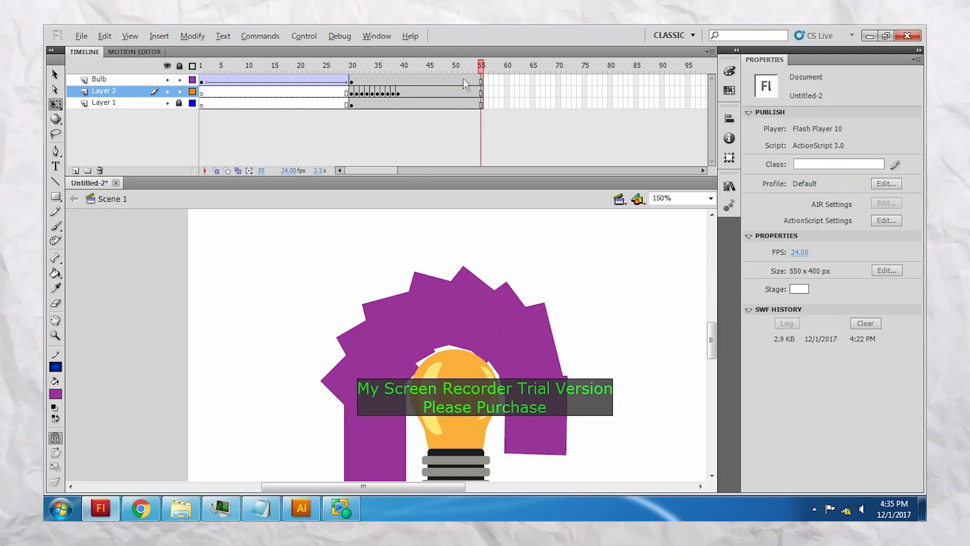
{"action": "left_click_drag", "start_coordinate": [460, 63], "coordinate": [399, 71]}
{"action": "left_click", "coordinate": [353, 94]}
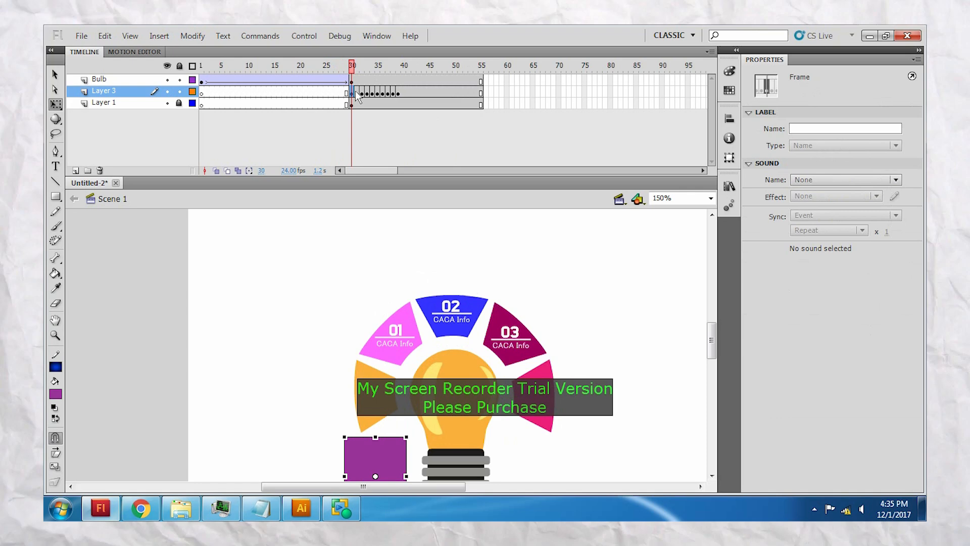
- Lengthen the first four Layer 3 rectangle keyframes by two frames each, spacing them three frames apart from frame 30
{"action": "key", "text": "F5"}
{"action": "key", "text": "F5"}
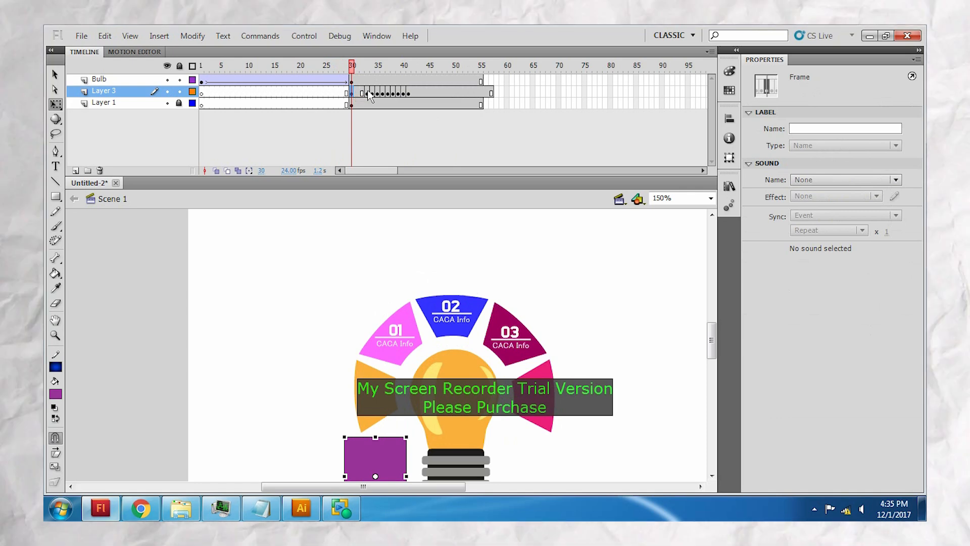
{"action": "left_click", "coordinate": [368, 93]}
{"action": "key", "text": "F5"}
{"action": "key", "text": "F5"}
{"action": "left_click", "coordinate": [383, 93]}
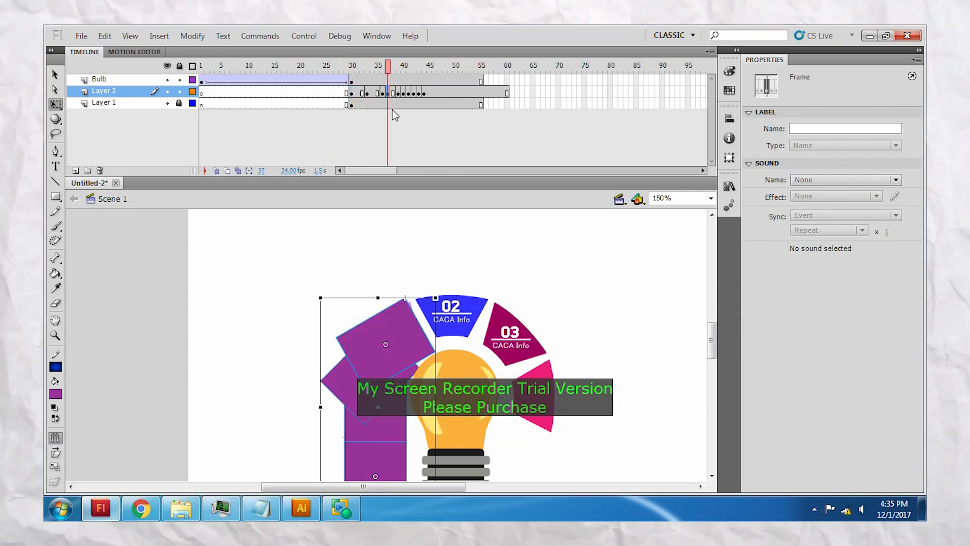
{"action": "key", "text": "F5"}
{"action": "key", "text": "F5"}
{"action": "key", "text": "F5"}
{"action": "key", "text": "F5"}
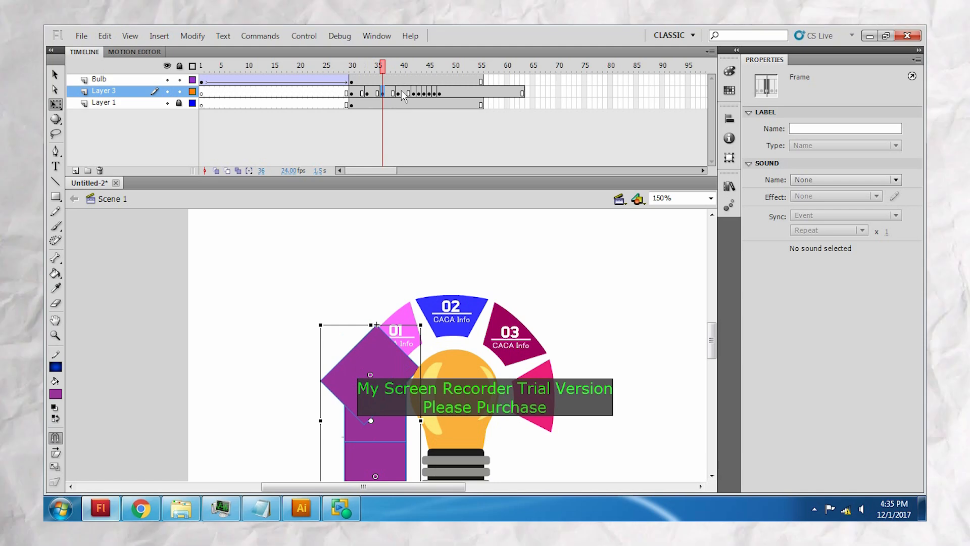
- Add two frames to each remaining Layer 3 keyframe from frame 42 to frame 54, continuing the three-frame spacing
{"action": "left_click", "coordinate": [414, 93]}
{"action": "left_click", "coordinate": [428, 93]}
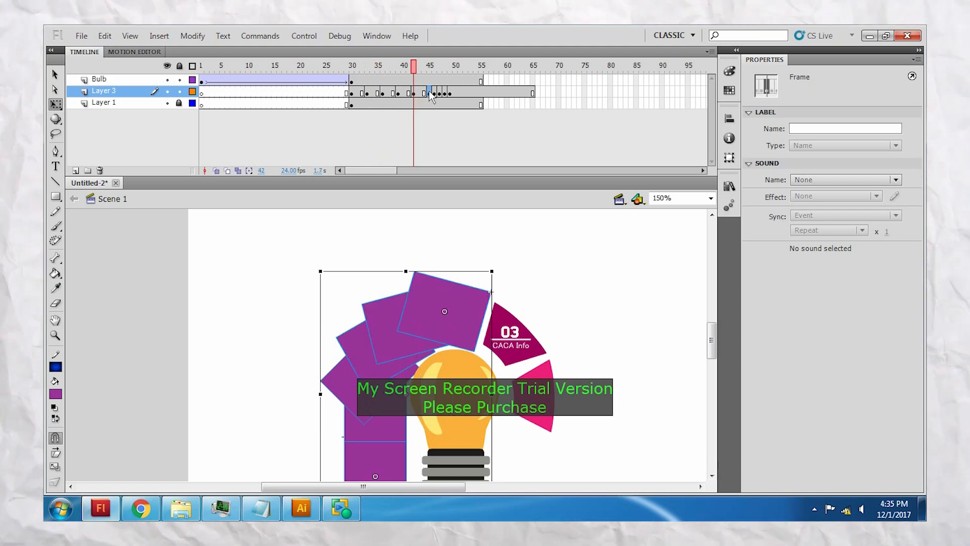
{"action": "left_click", "coordinate": [449, 94]}
{"action": "key", "text": "F5"}
{"action": "key", "text": "F5"}
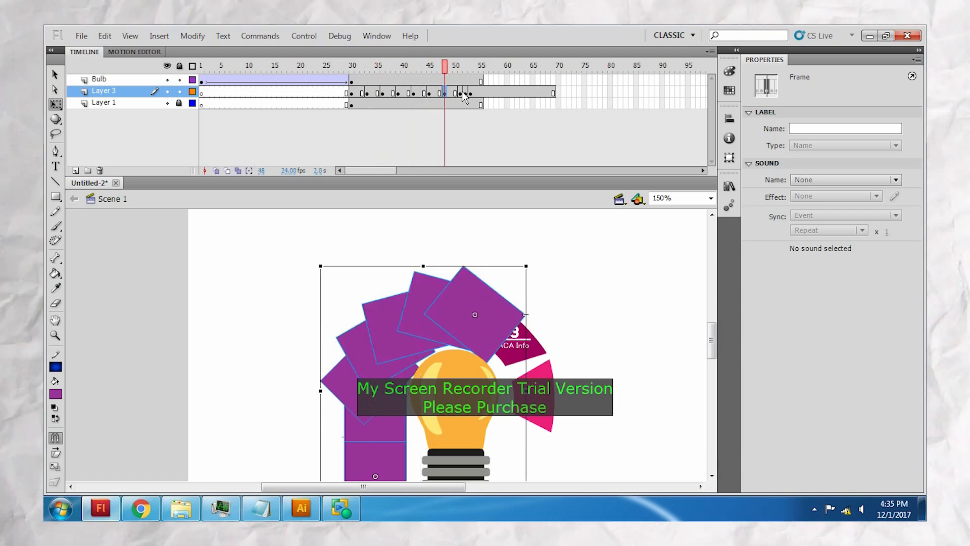
{"action": "left_click", "coordinate": [460, 93]}
{"action": "key", "text": "F5"}
{"action": "key", "text": "F5"}
{"action": "left_click", "coordinate": [476, 94]}
{"action": "key", "text": "F5"}
{"action": "key", "text": "F5"}
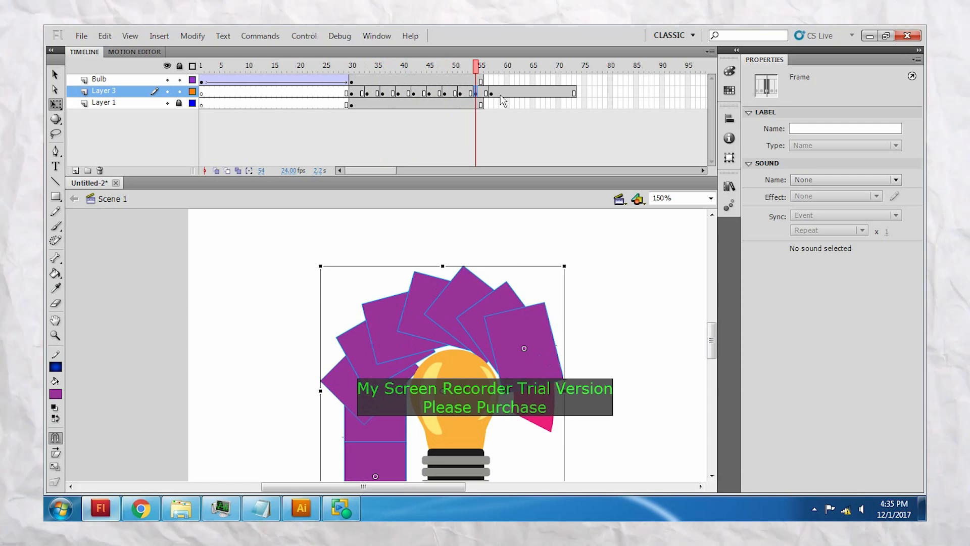
- Remove the surplus Layer 3 frames from frame 59 onward
{"action": "left_click", "coordinate": [502, 94]}
{"action": "left_click_drag", "start_coordinate": [596, 90], "coordinate": [509, 108]}
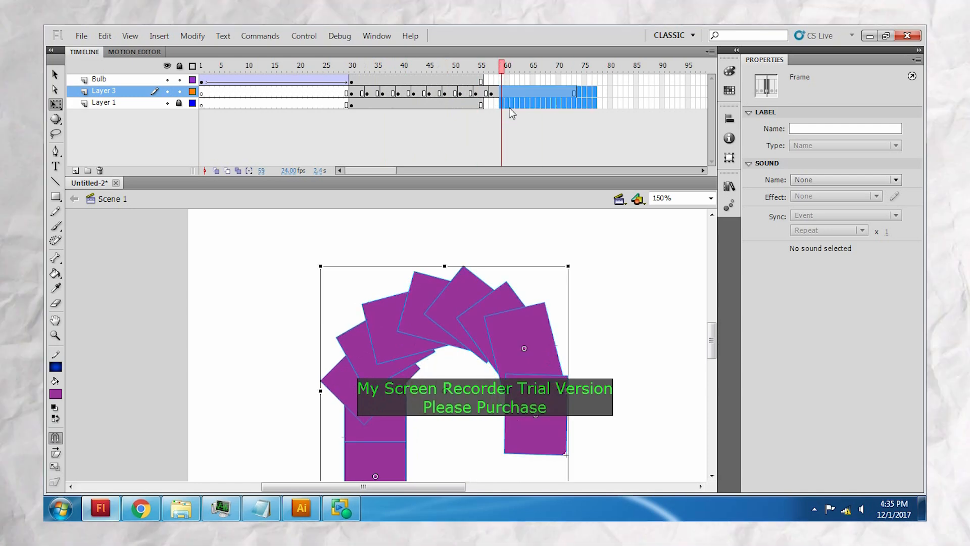
{"action": "right_click", "coordinate": [517, 90]}
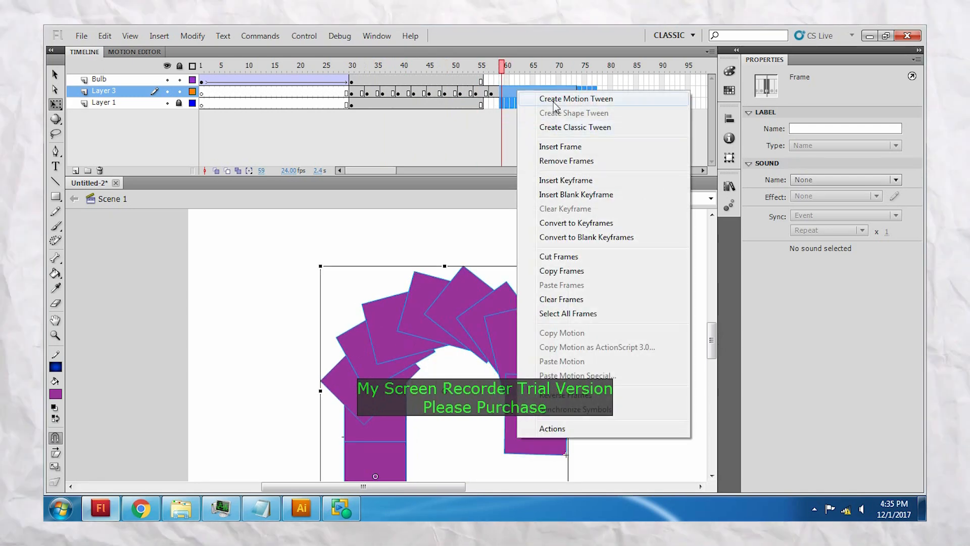
{"action": "left_click", "coordinate": [559, 161]}
- Extend Layer 1 and the Bulb layer to frame 58, matching the end of Layer 3
{"action": "left_click", "coordinate": [492, 104]}
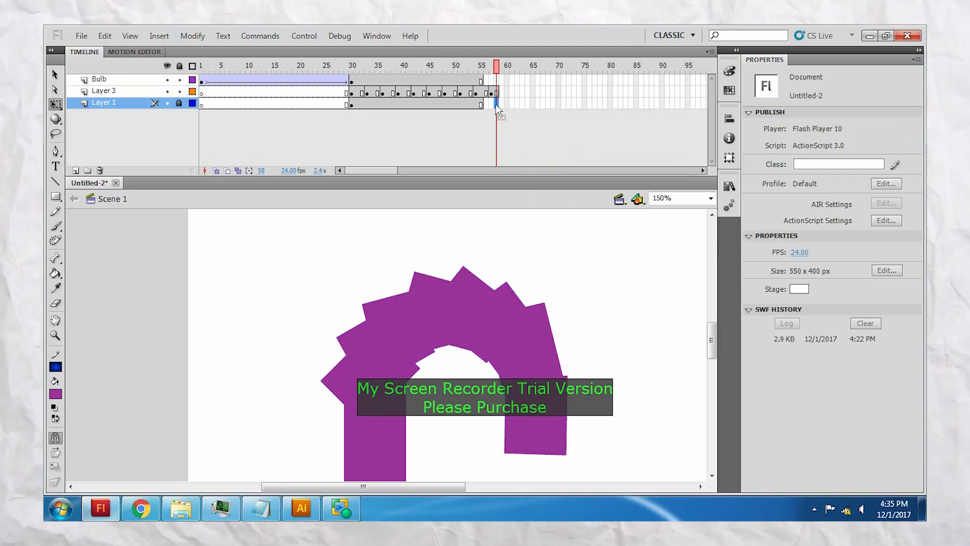
{"action": "key", "text": "F5"}
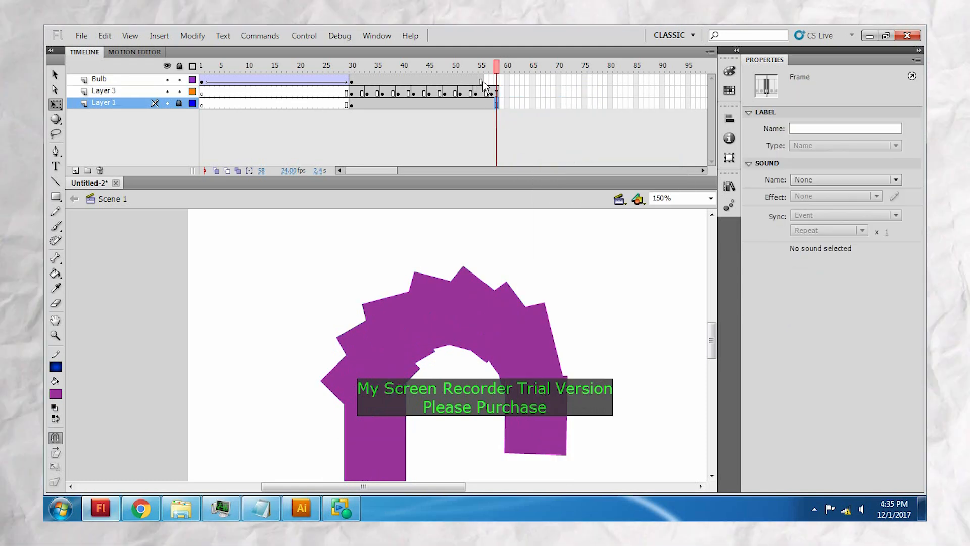
{"action": "left_click", "coordinate": [496, 81]}
{"action": "key", "text": "F6"}
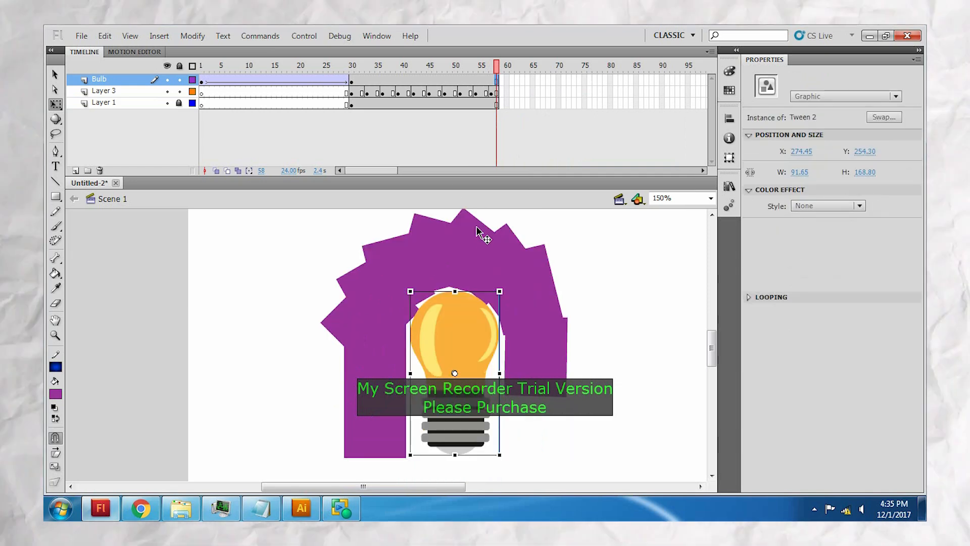
{"action": "mouse_move", "coordinate": [497, 73]}
{"action": "left_mouse_down"}
{"action": "mouse_move", "coordinate": [307, 64]}
{"action": "mouse_move", "coordinate": [496, 65]}
{"action": "left_mouse_up"}
{"action": "left_click", "coordinate": [498, 81]}
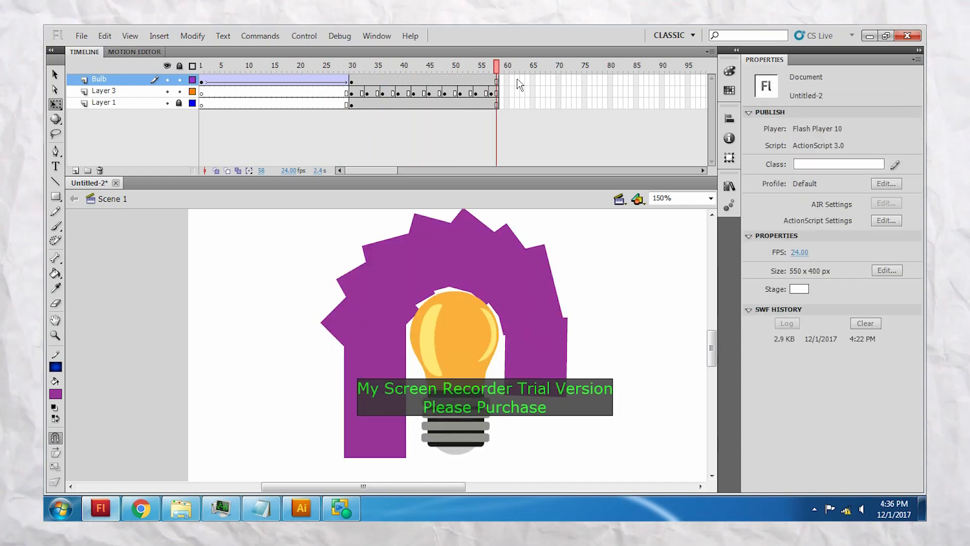
- Extend the Bulb layer, Layer 3 and Layer 1 to frame 75
{"action": "left_click", "coordinate": [542, 80]}
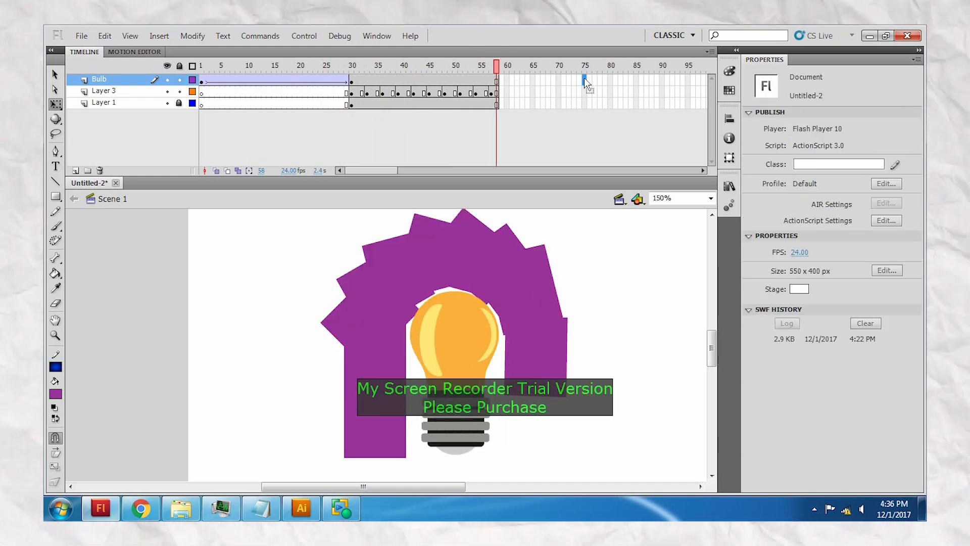
{"action": "left_click", "coordinate": [584, 79]}
{"action": "key", "text": "F5"}
{"action": "key", "text": "F5"}
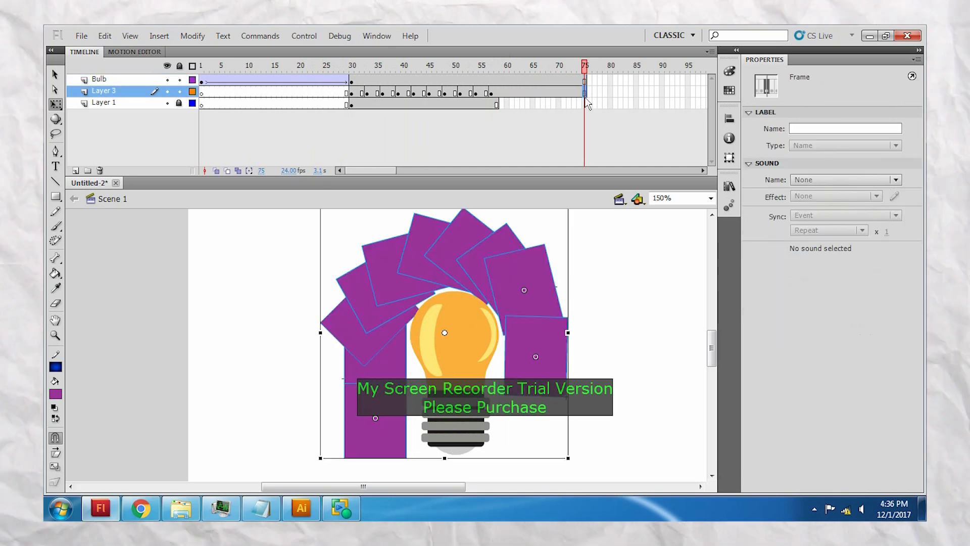
{"action": "left_click", "coordinate": [584, 103]}
{"action": "key", "text": "F5"}
- Turn Layer 3 into a mask over Layer 1 and return the playhead to frame 1
{"action": "left_click_drag", "start_coordinate": [560, 65], "coordinate": [348, 65]}
{"action": "left_click", "coordinate": [128, 119]}
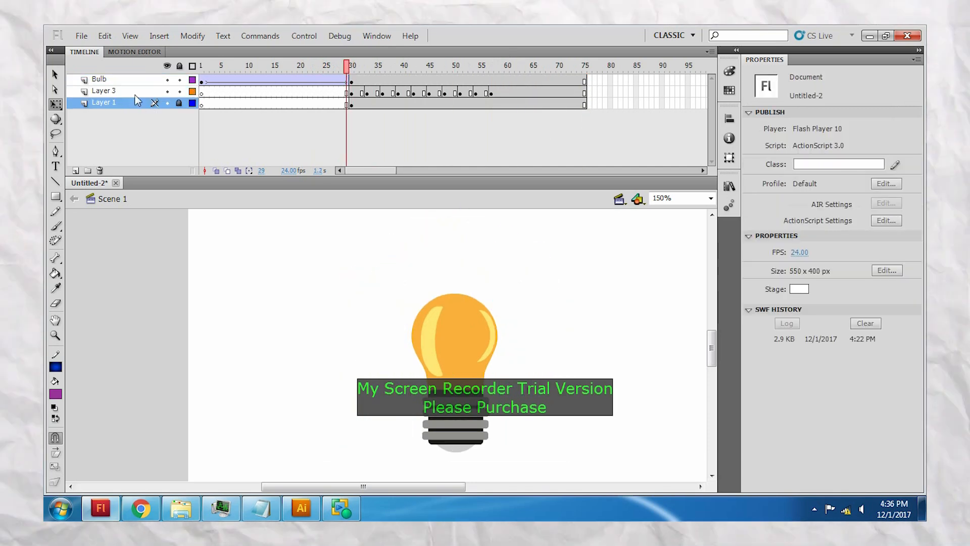
{"action": "right_click", "coordinate": [136, 93]}
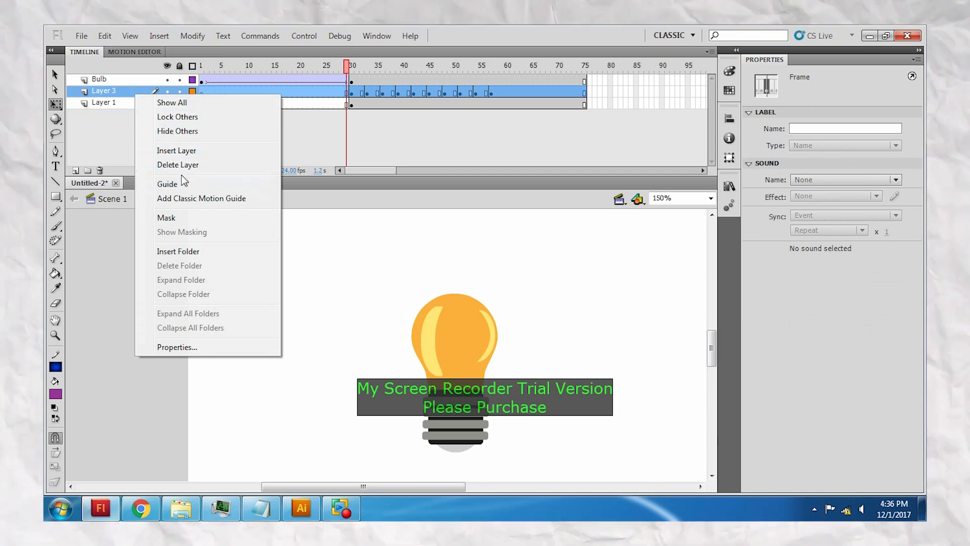
{"action": "left_click", "coordinate": [167, 217]}
{"action": "left_click_drag", "start_coordinate": [299, 66], "coordinate": [205, 72]}
- Start saving the document and browse to the 00_lab work folder on the COMPUTER & DESIGN (G:) drive
{"action": "key", "text": "ctrl+s"}
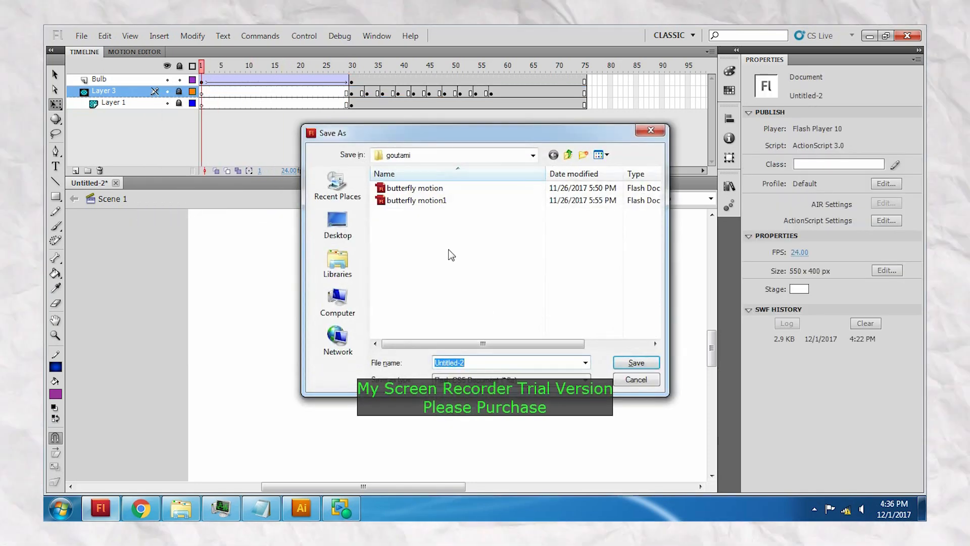
{"action": "left_click", "coordinate": [339, 298]}
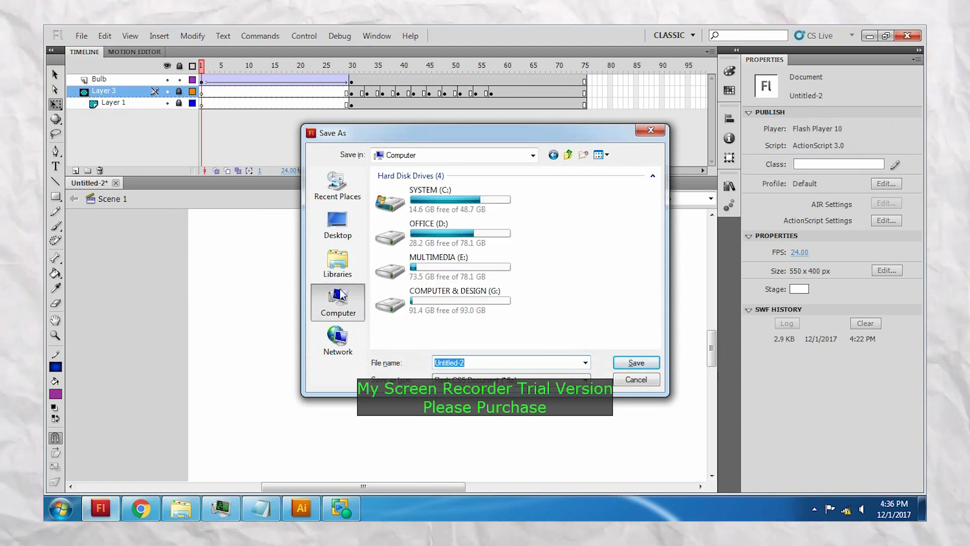
{"action": "double_click", "coordinate": [433, 297]}
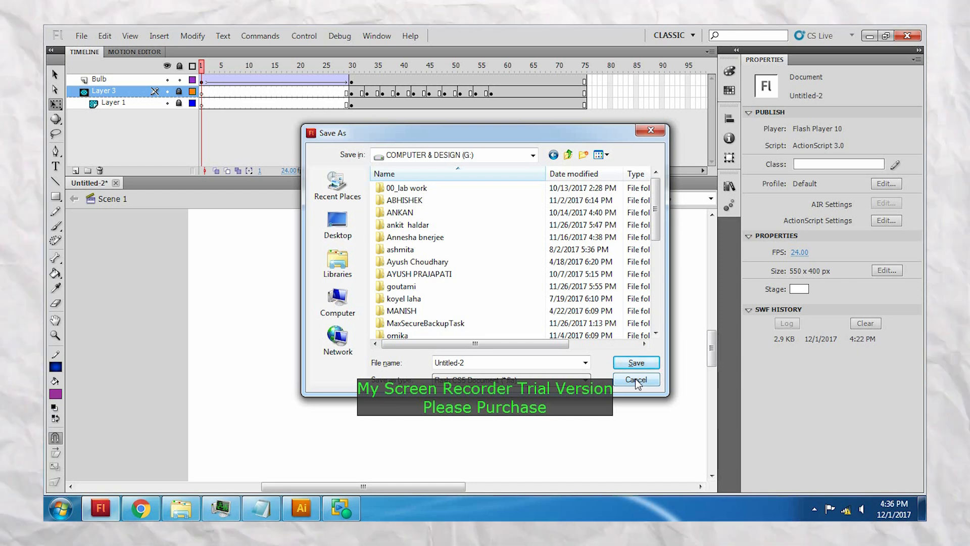
{"action": "left_click_drag", "start_coordinate": [650, 217], "coordinate": [657, 299]}
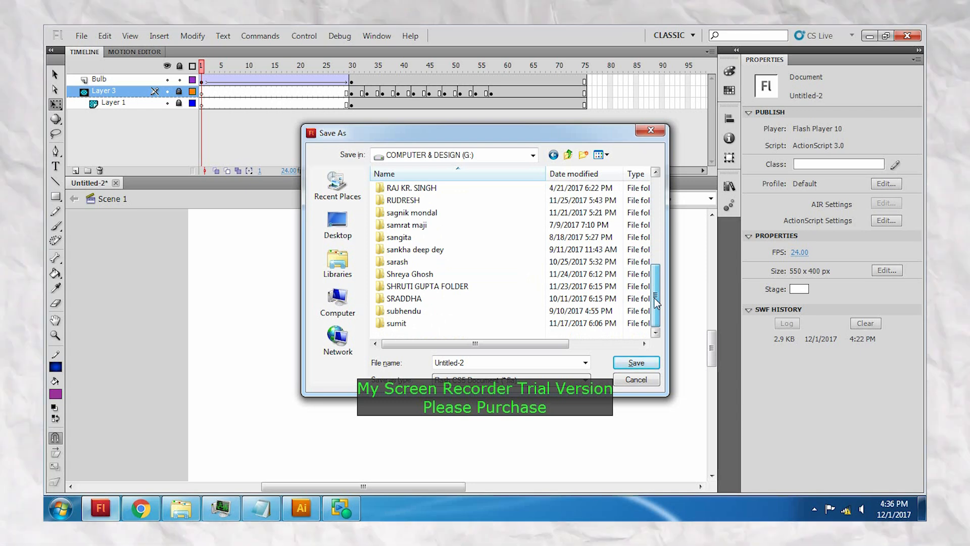
{"action": "left_click_drag", "start_coordinate": [656, 302], "coordinate": [642, 194]}
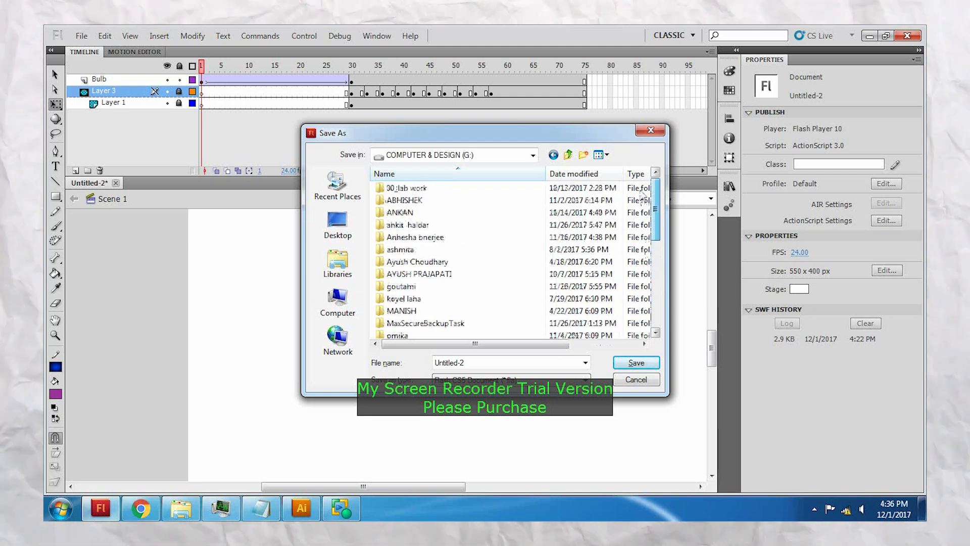
{"action": "double_click", "coordinate": [415, 190]}
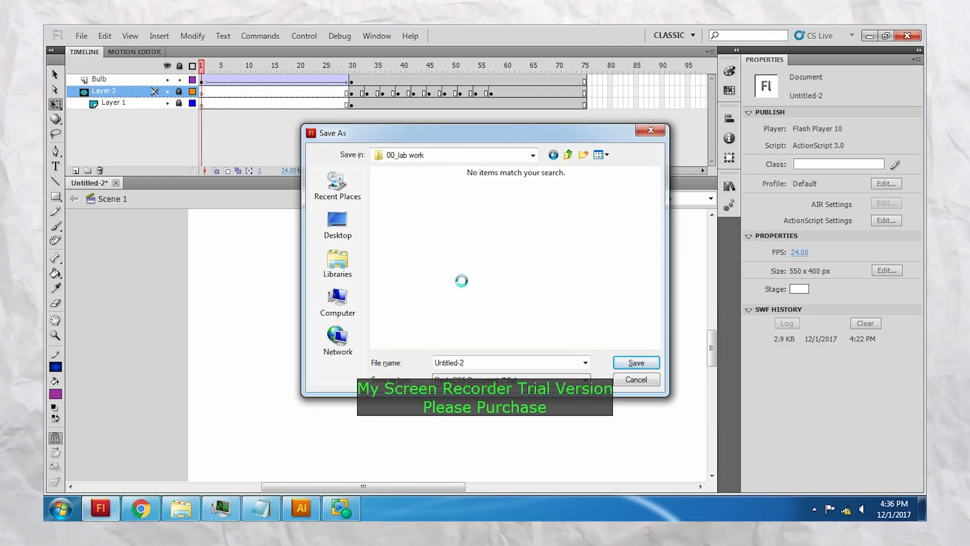
{"action": "right_click", "coordinate": [477, 353]}
{"action": "left_click", "coordinate": [424, 265]}
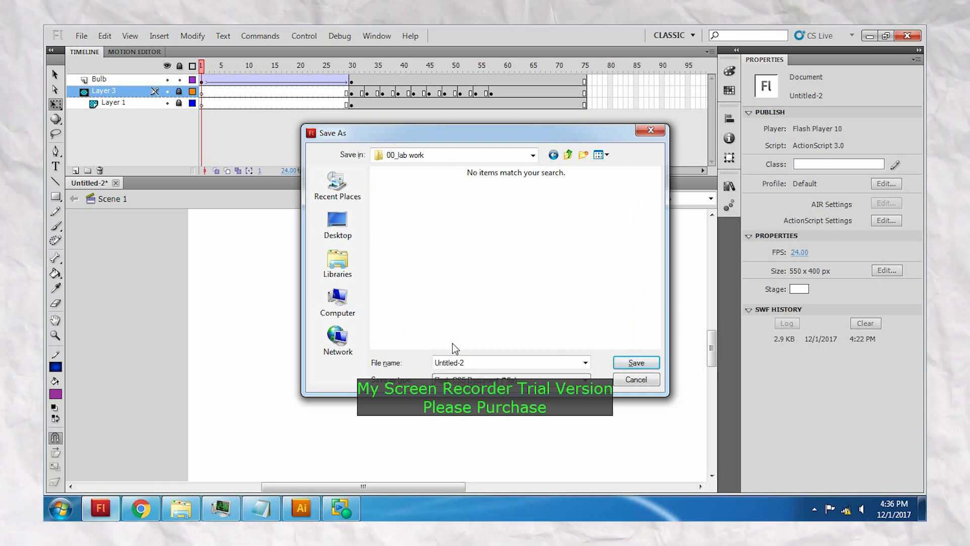
- Name the document "Info Graphic mask" and save it in the chosen folder
{"action": "left_click_drag", "start_coordinate": [471, 363], "coordinate": [443, 362]}
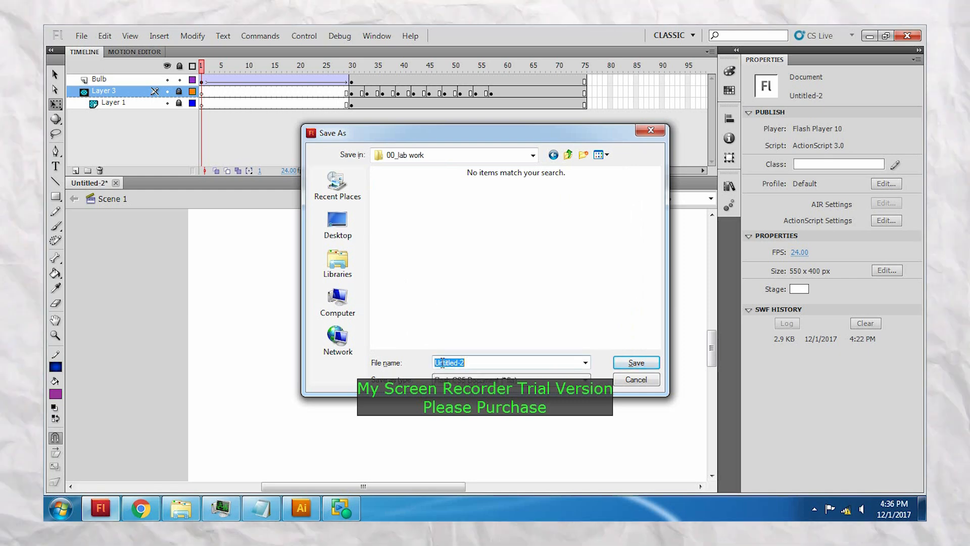
{"action": "key", "text": "BackSpace"}
{"action": "type", "text": "Info"}
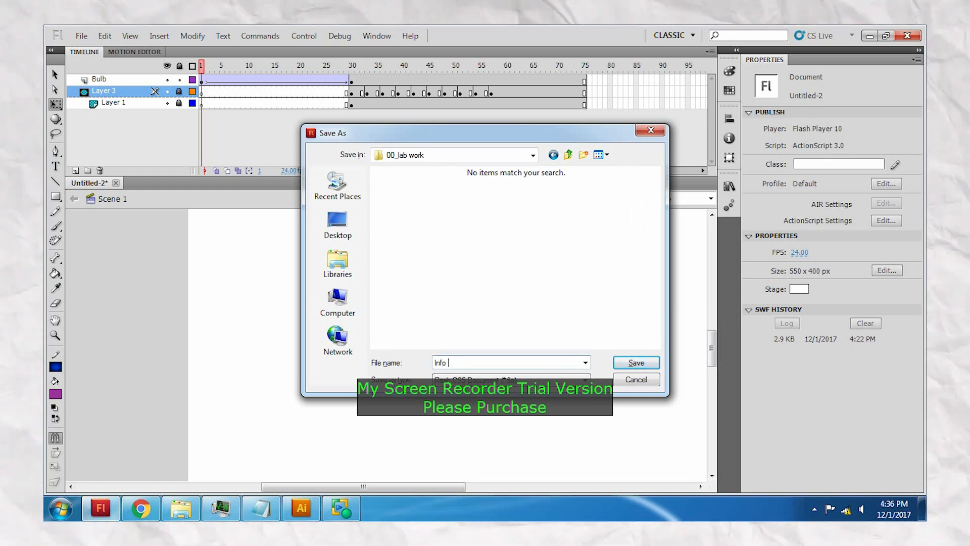
{"action": "type", "text": " Grap"}
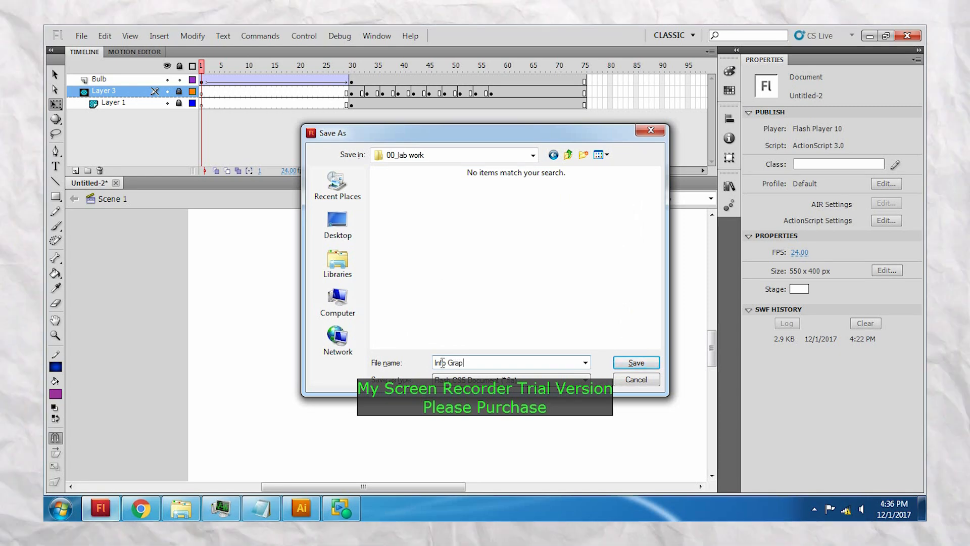
{"action": "type", "text": "hic mask"}
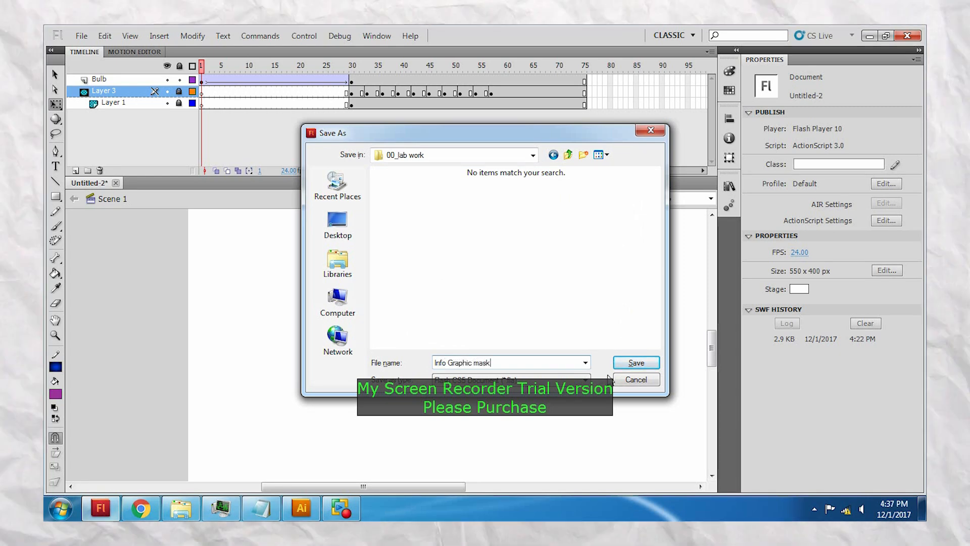
{"action": "key", "text": "Return"}
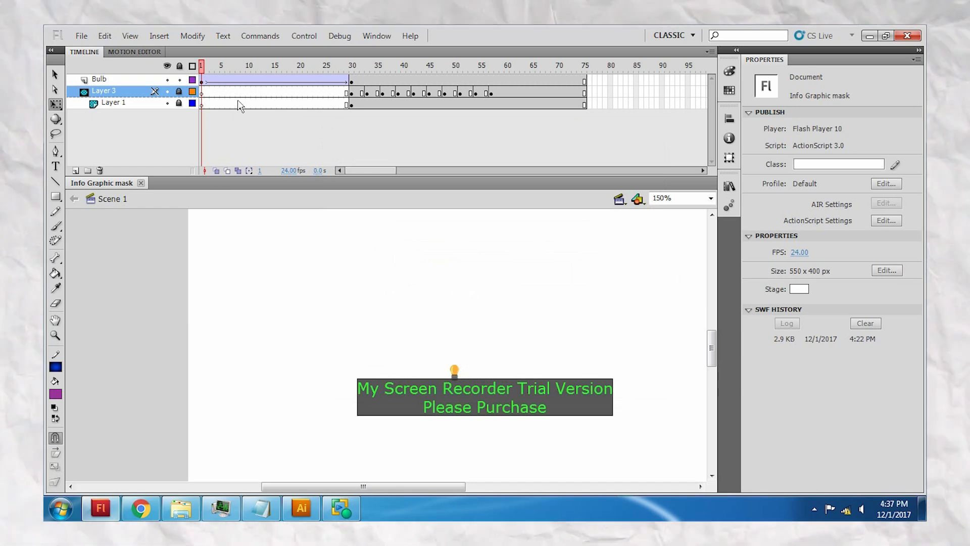
- Check the masked artwork at frame 30, rewind to frame 1, test the movie, and close the preview
{"action": "left_click", "coordinate": [352, 93]}
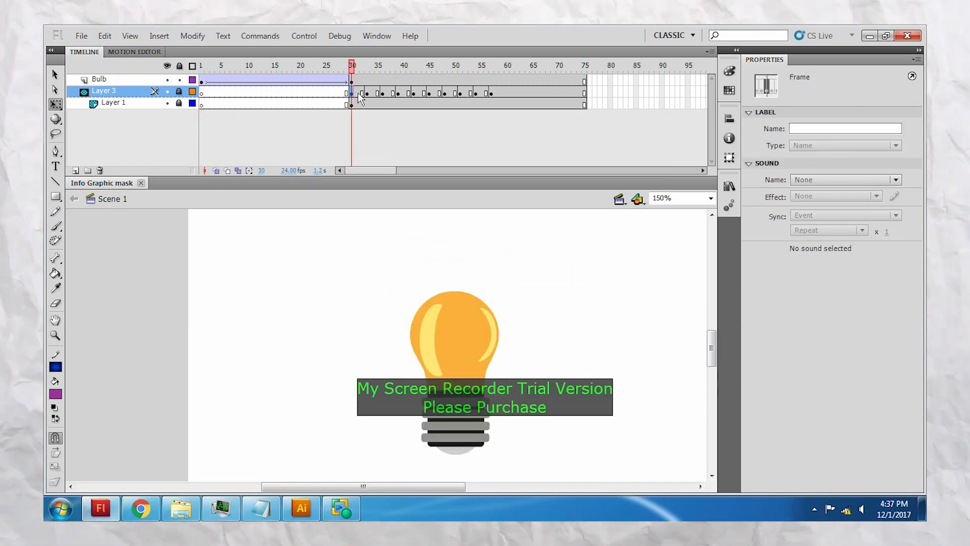
{"action": "left_click_drag", "start_coordinate": [354, 67], "coordinate": [150, 72]}
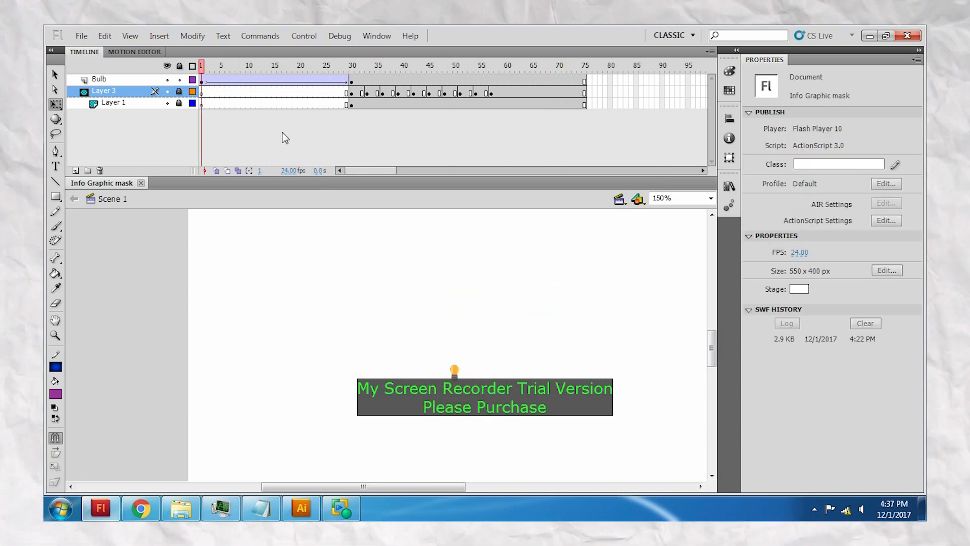
{"action": "key", "text": "ctrl+Return"}
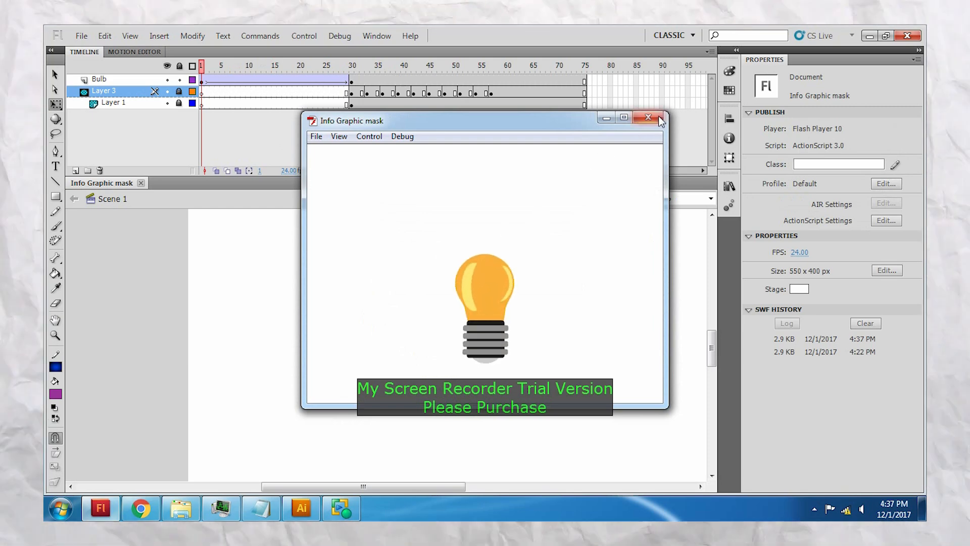
{"action": "left_click", "coordinate": [653, 118]}
- Unlock Layer 3 and break apart the purple rectangle symbol at frame 30 into a plain shape
{"action": "left_click_drag", "start_coordinate": [328, 66], "coordinate": [352, 100]}
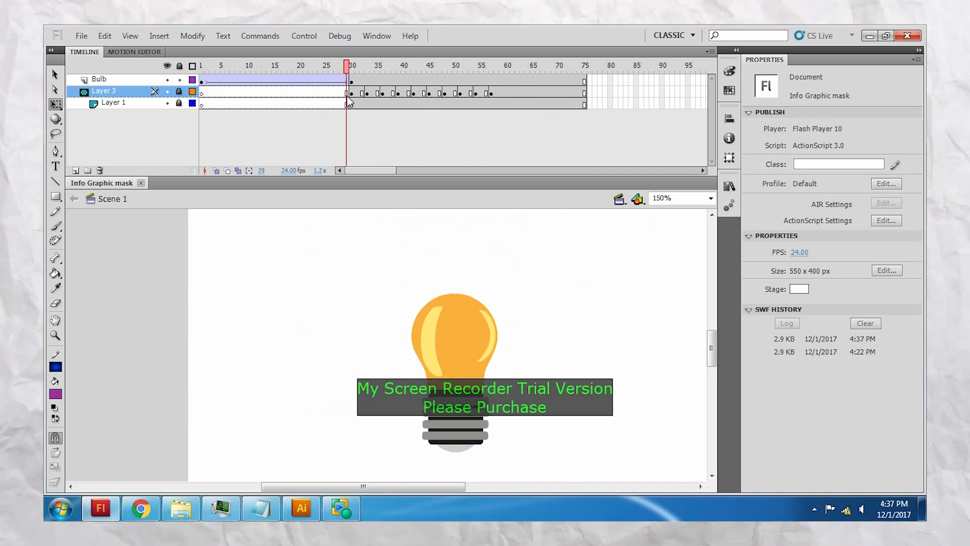
{"action": "left_click", "coordinate": [179, 91]}
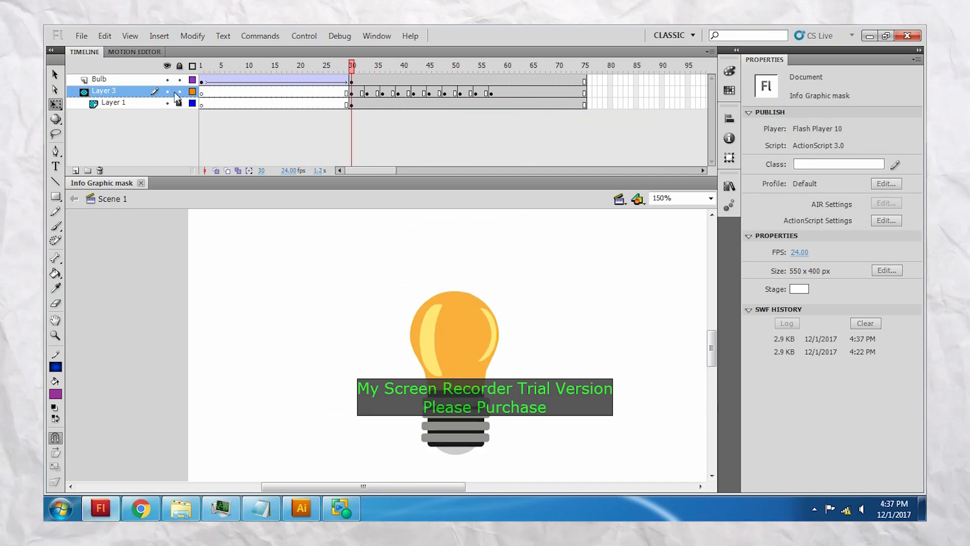
{"action": "left_click", "coordinate": [367, 441]}
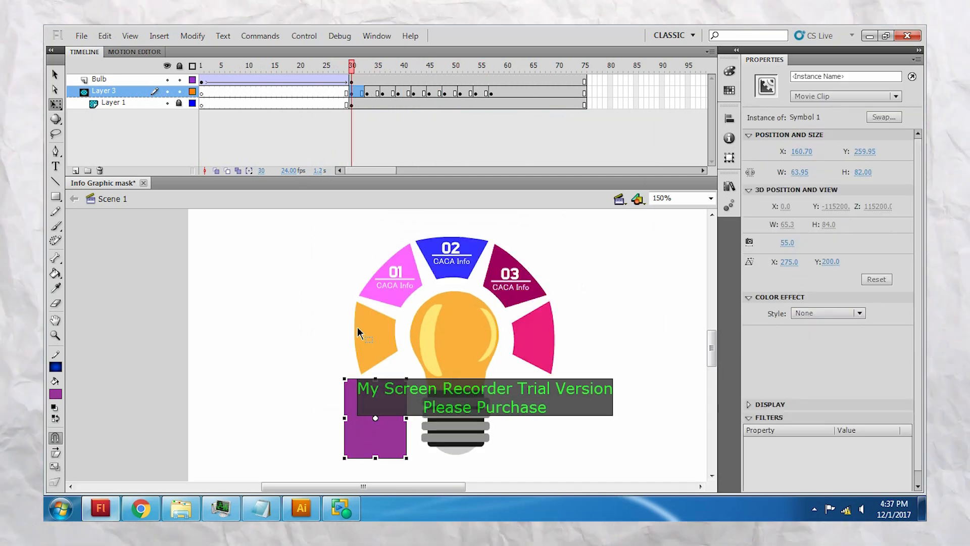
{"action": "key", "text": "ctrl+b"}
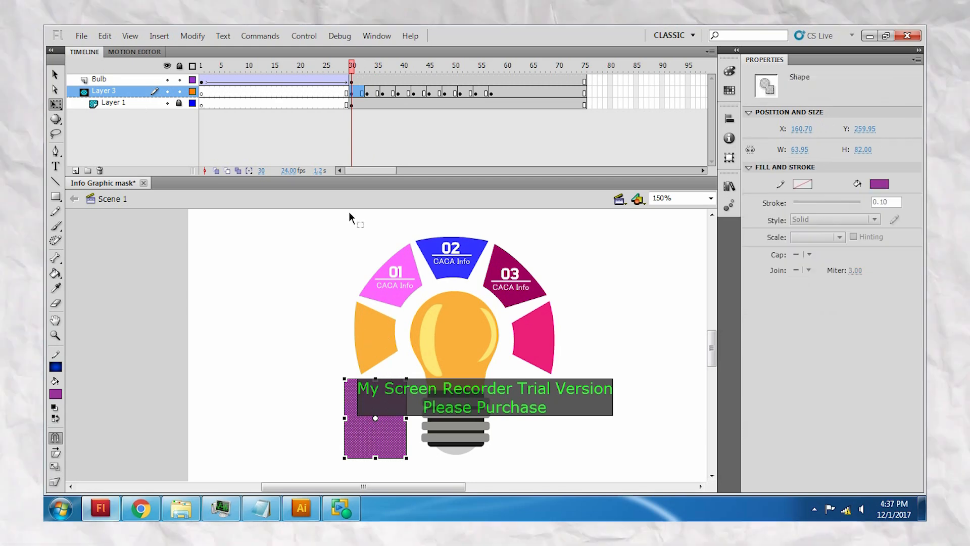
- Break apart the purple mask rectangles into plain shapes on Layer 3's keyframes at frames 33, 36, 39 and 42
{"action": "left_click", "coordinate": [363, 93]}
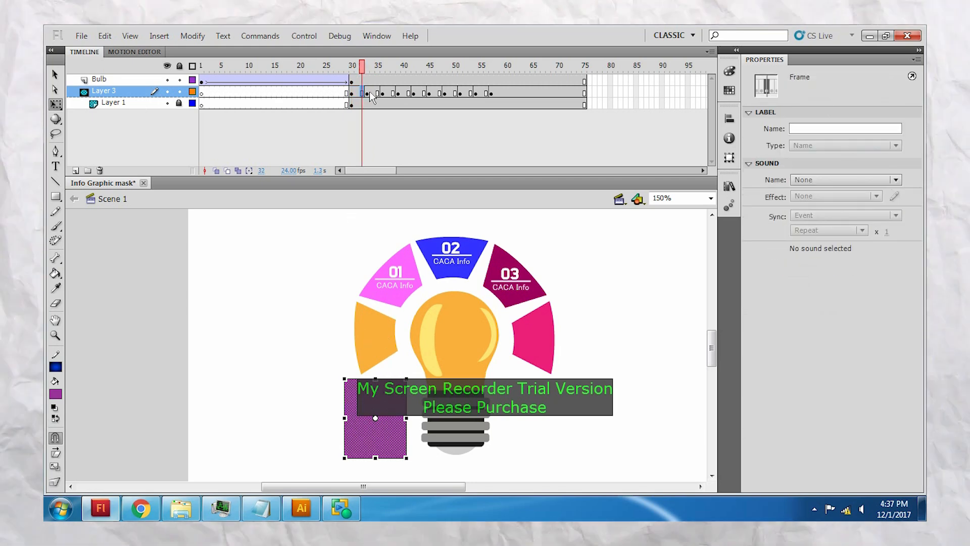
{"action": "left_click", "coordinate": [369, 93]}
{"action": "key", "text": "ctrl+b"}
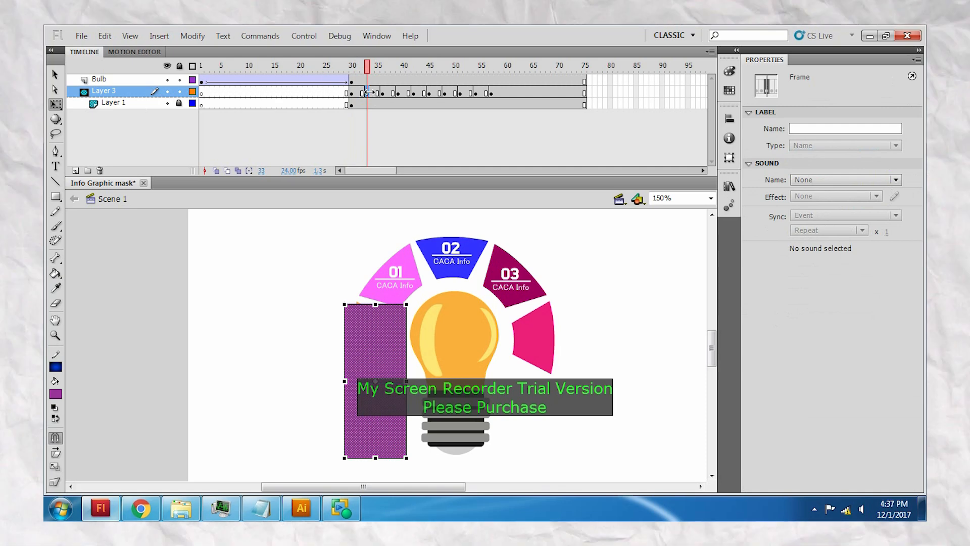
{"action": "left_click", "coordinate": [383, 95]}
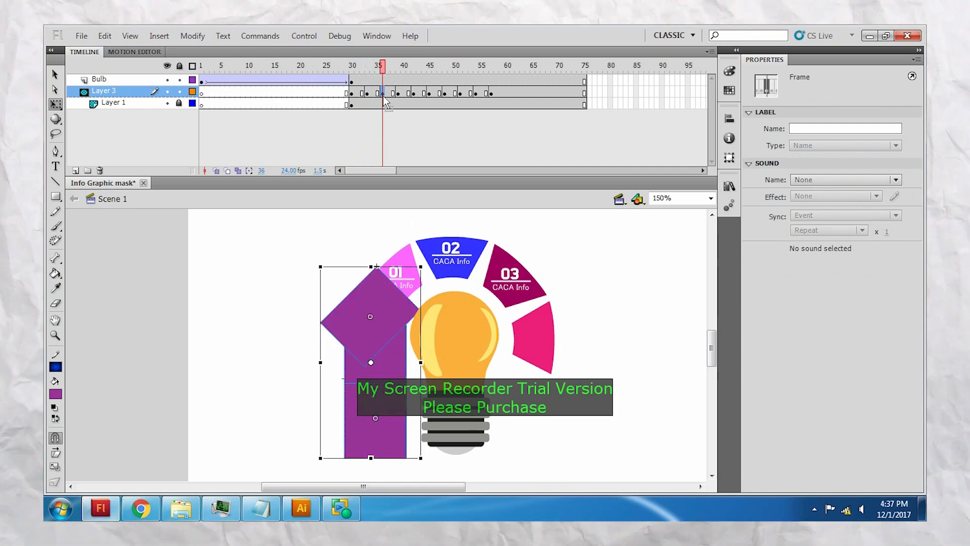
{"action": "left_click", "coordinate": [398, 93]}
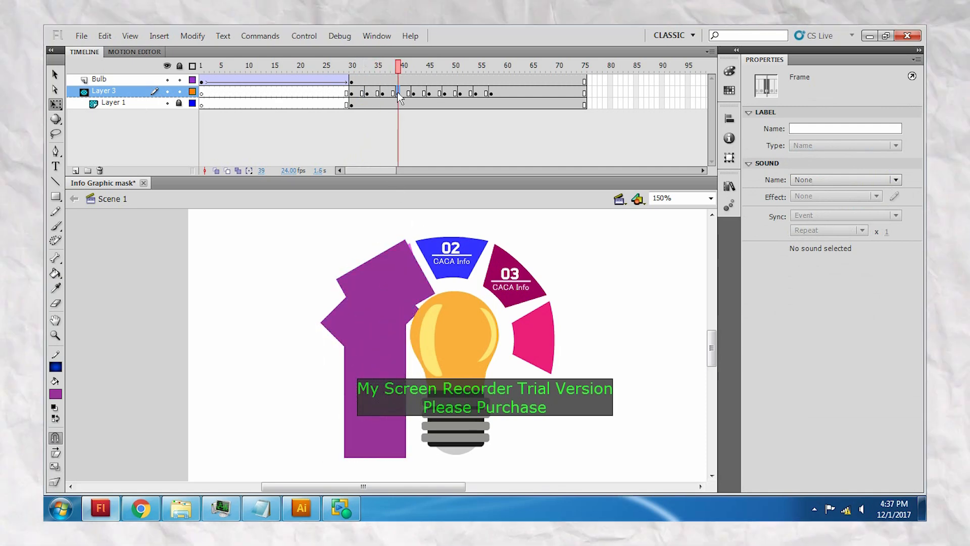
{"action": "left_click", "coordinate": [414, 93]}
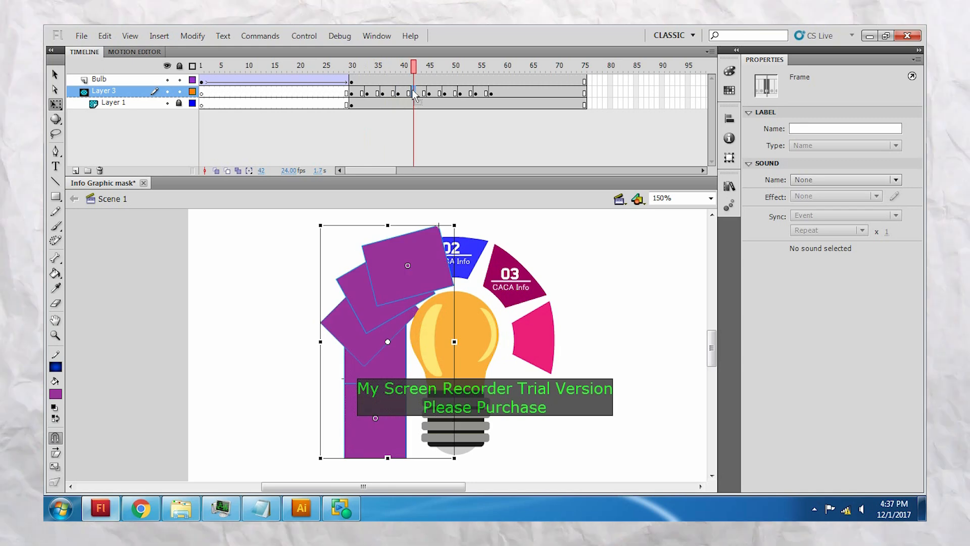
{"action": "key", "text": "F6"}
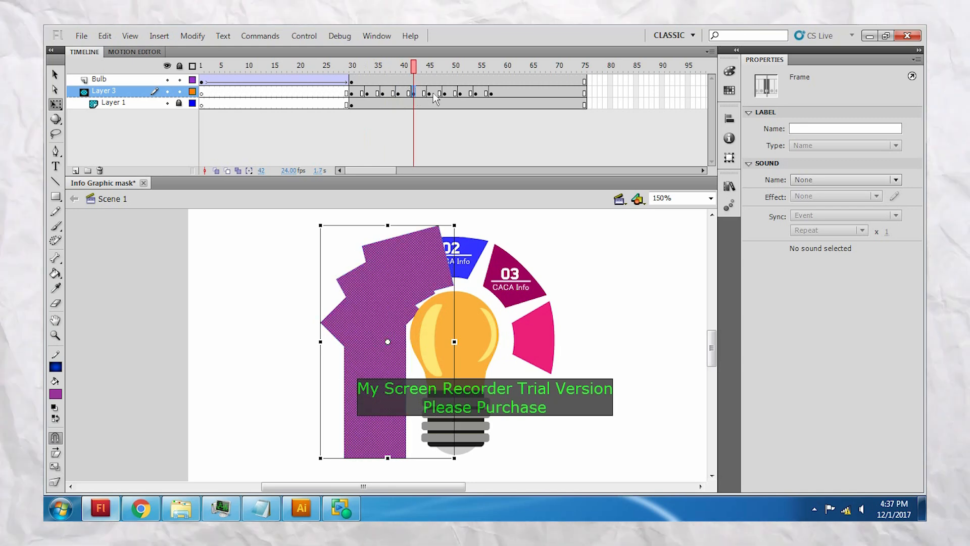
- Break apart the purple mask rectangles on Layer 3's remaining keyframes at frames 45, 48, 51, 54 and 57
{"action": "left_click", "coordinate": [429, 94]}
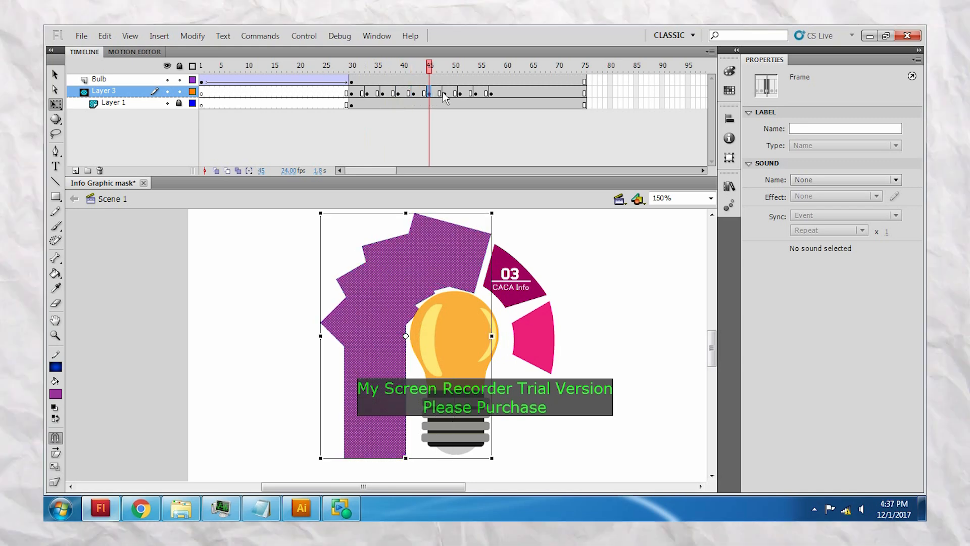
{"action": "left_click", "coordinate": [445, 93]}
{"action": "key", "text": "F6"}
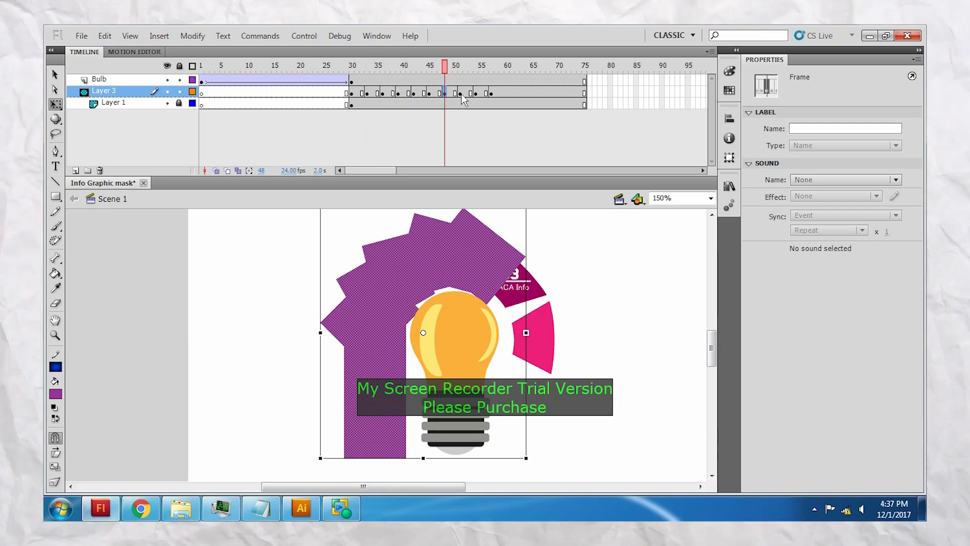
{"action": "left_click", "coordinate": [460, 94]}
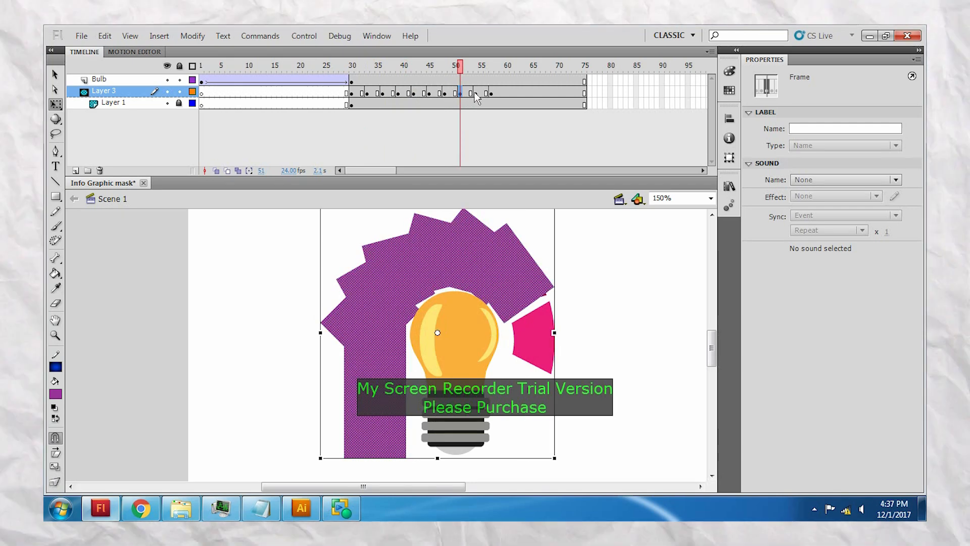
{"action": "left_click", "coordinate": [475, 94]}
{"action": "left_click", "coordinate": [489, 93]}
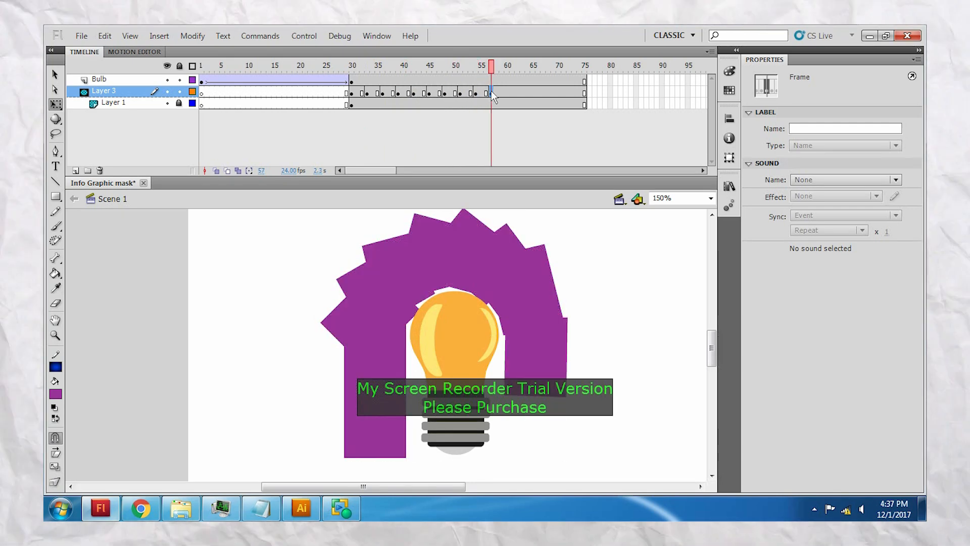
{"action": "key", "text": "ctrl+b"}
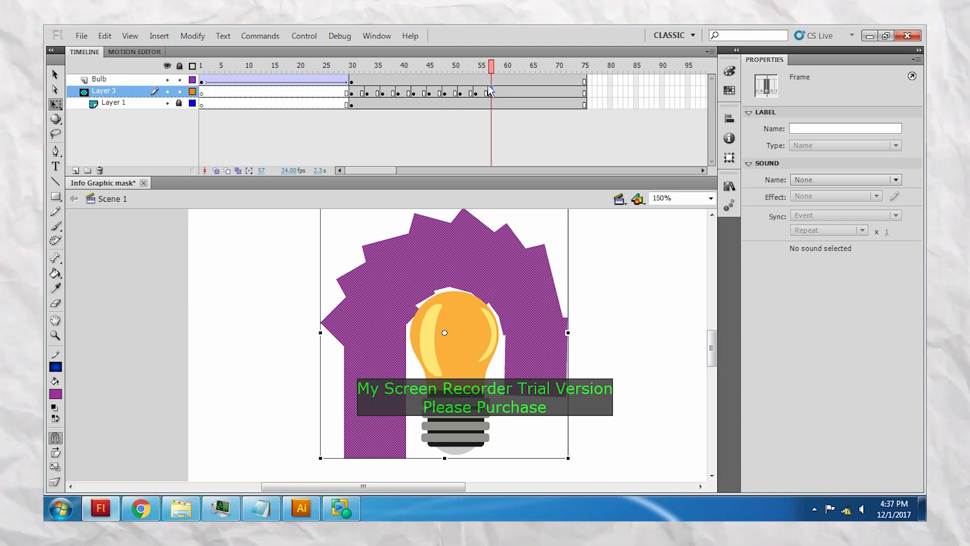
- Lock Layer 3 again and scrub the playhead back to frame 7 to preview the masked reveal
{"action": "left_click_drag", "start_coordinate": [491, 67], "coordinate": [331, 68]}
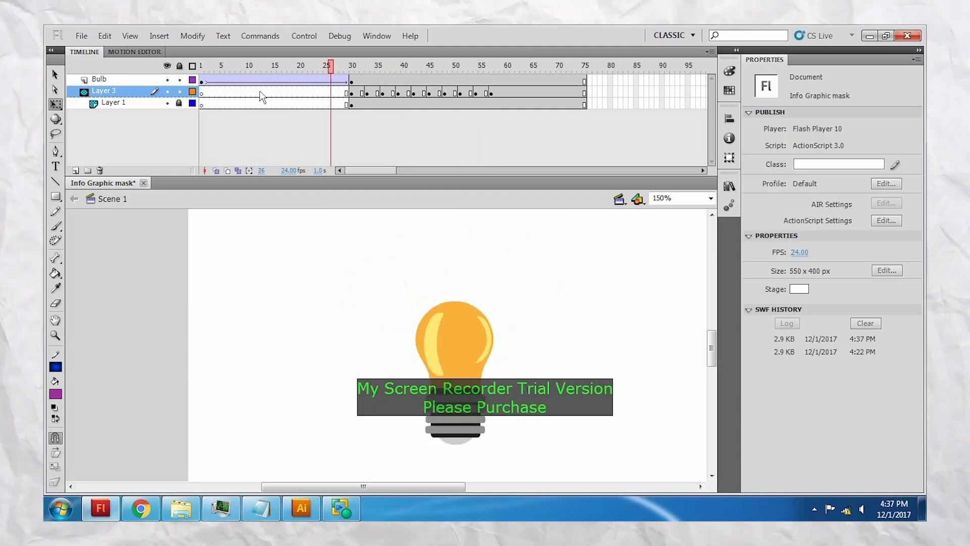
{"action": "left_click", "coordinate": [180, 92]}
{"action": "left_click", "coordinate": [167, 91]}
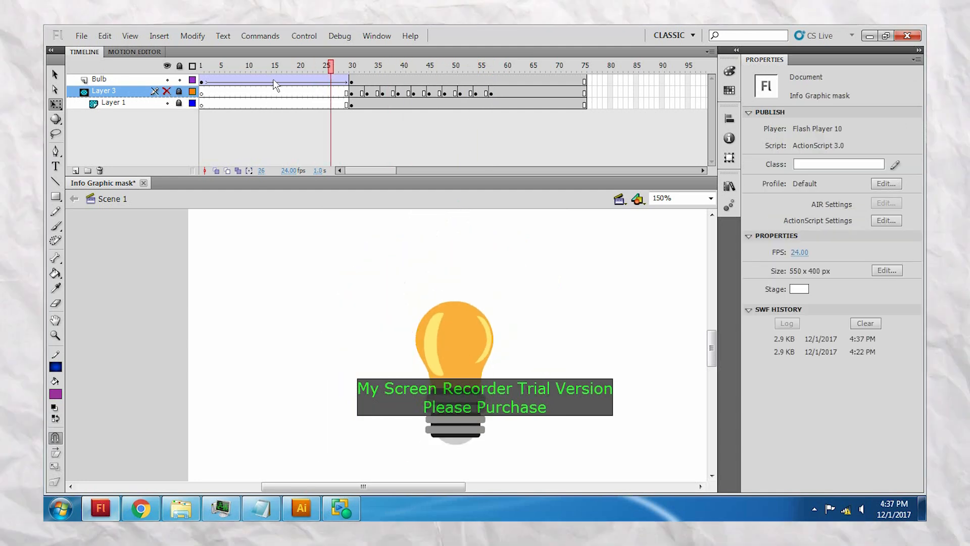
{"action": "left_click_drag", "start_coordinate": [404, 67], "coordinate": [230, 94]}
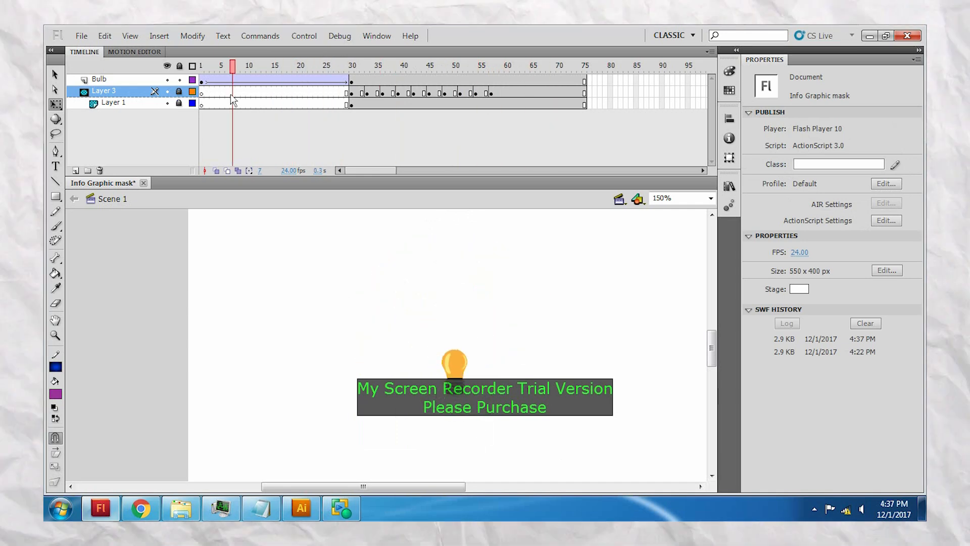
- Test the movie to check the segment reveal, close the preview, and save the document
{"action": "key", "text": "ctrl+Return"}
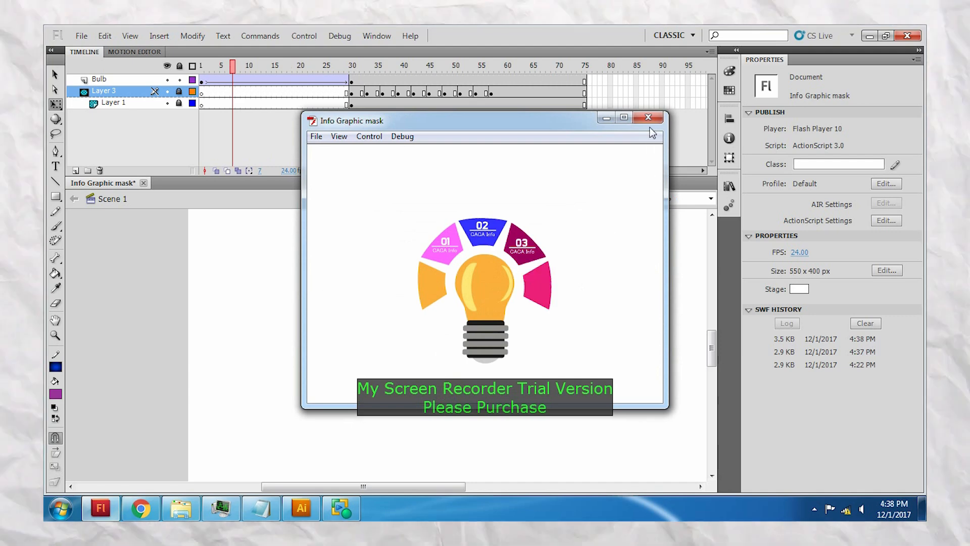
{"action": "left_click", "coordinate": [649, 118]}
{"action": "key", "text": "ctrl+s"}
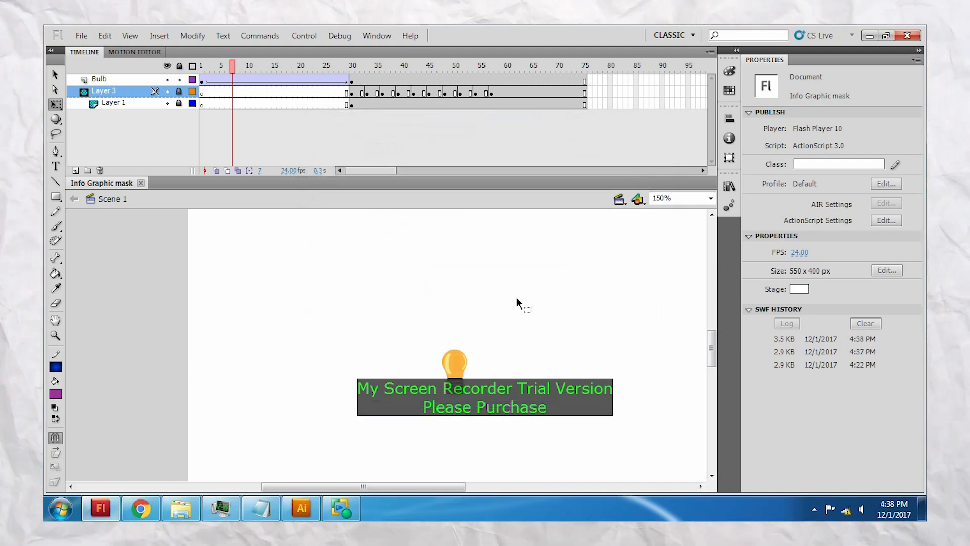